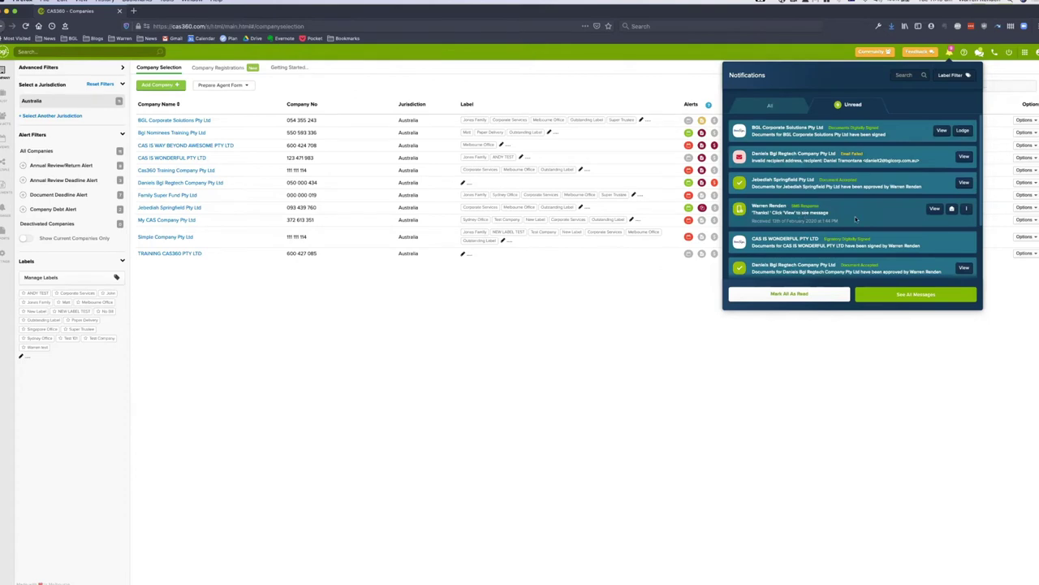
- Review the unread entries in the notifications list
{"action": "scroll", "coordinate": [885, 263], "scroll_direction": "down", "scroll_amount": 2}
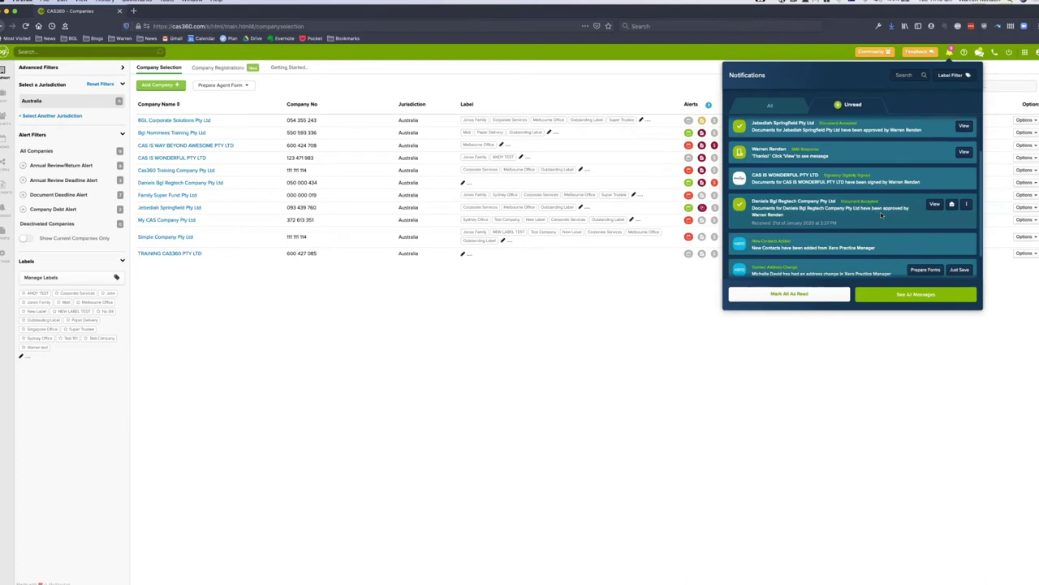
{"action": "scroll", "coordinate": [876, 222], "scroll_direction": "down", "scroll_amount": 3}
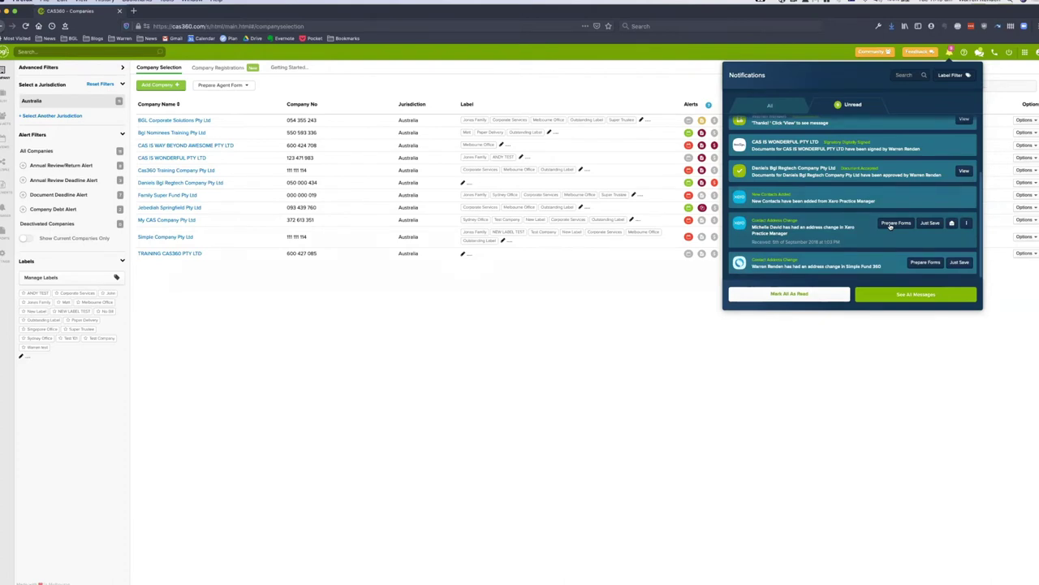
{"action": "scroll", "coordinate": [891, 226], "scroll_direction": "up", "scroll_amount": 5}
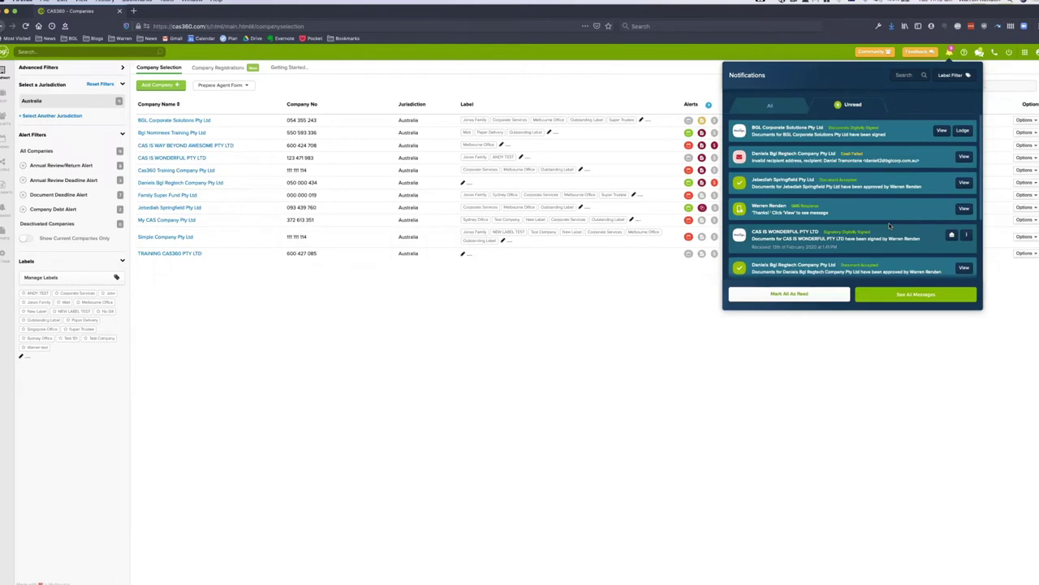
- Switch to PowerPoint, show the CAS 360 Alerts slide, and return to CAS 360 in Firefox
{"action": "key", "text": "super+Tab"}
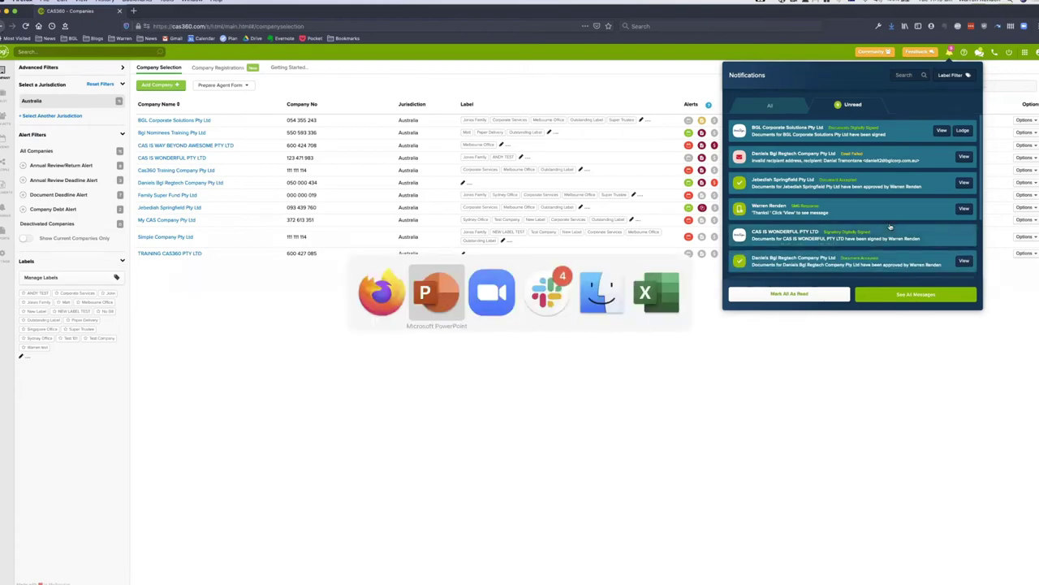
{"action": "key", "text": "Right"}
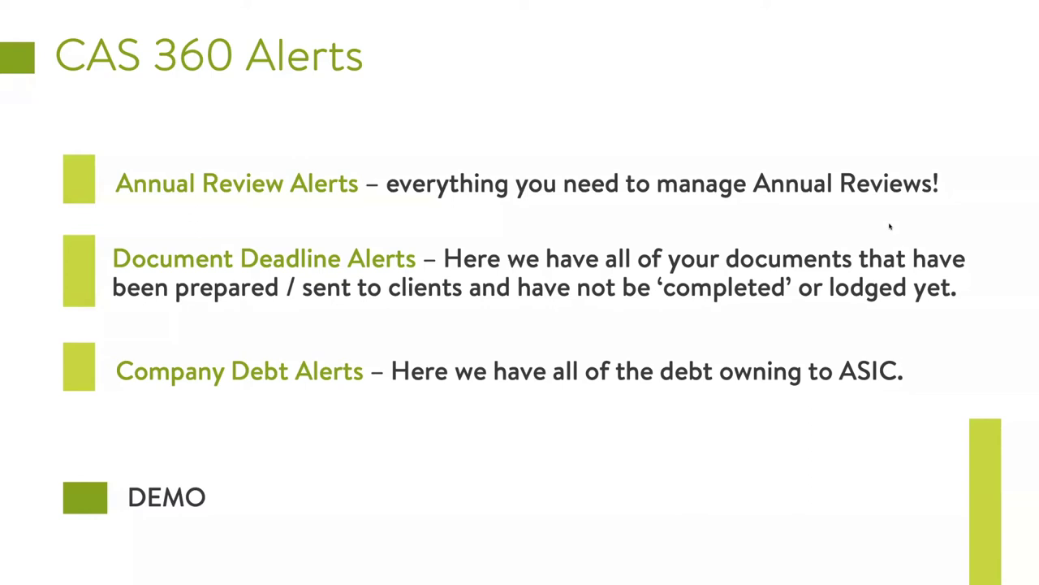
{"action": "key", "text": "super+Tab"}
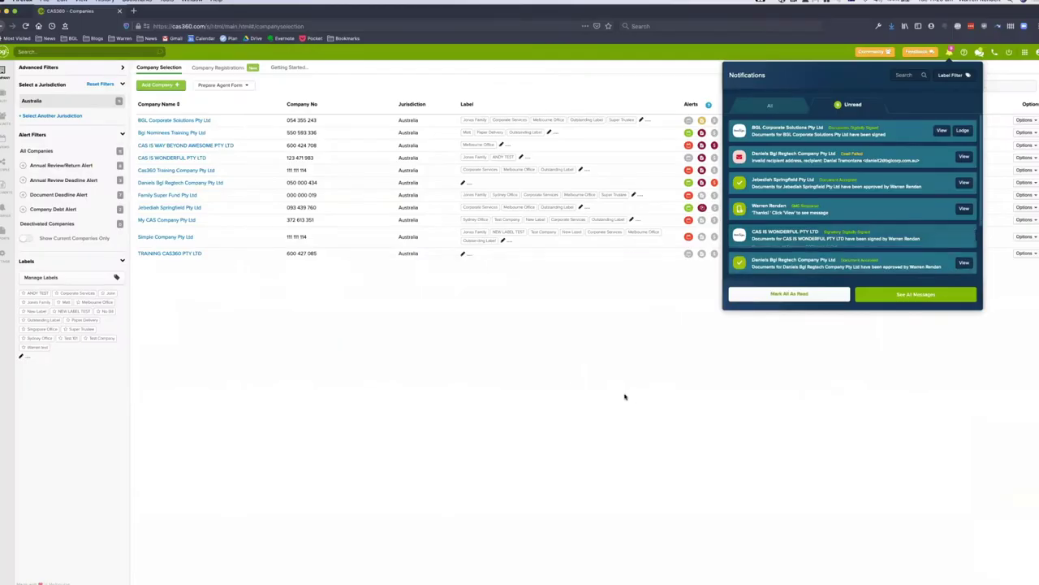
- Filter the companies by Annual Review/Return Alert and go to the annual reviews from Bgl Nominees Training Pty Ltd's alert
{"action": "left_click", "coordinate": [624, 396]}
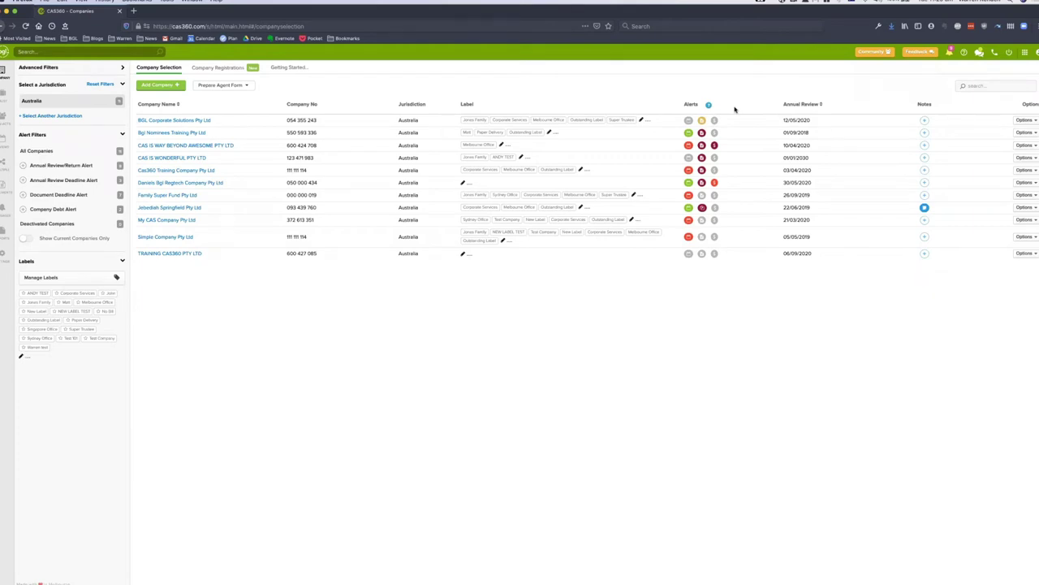
{"action": "left_click", "coordinate": [41, 167]}
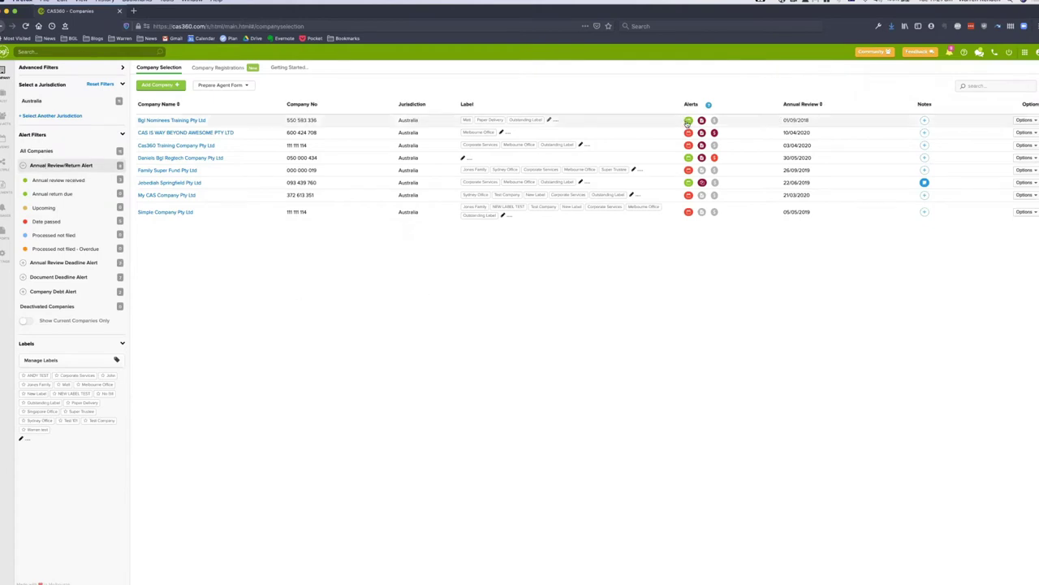
{"action": "mouse_move", "coordinate": [688, 122]}
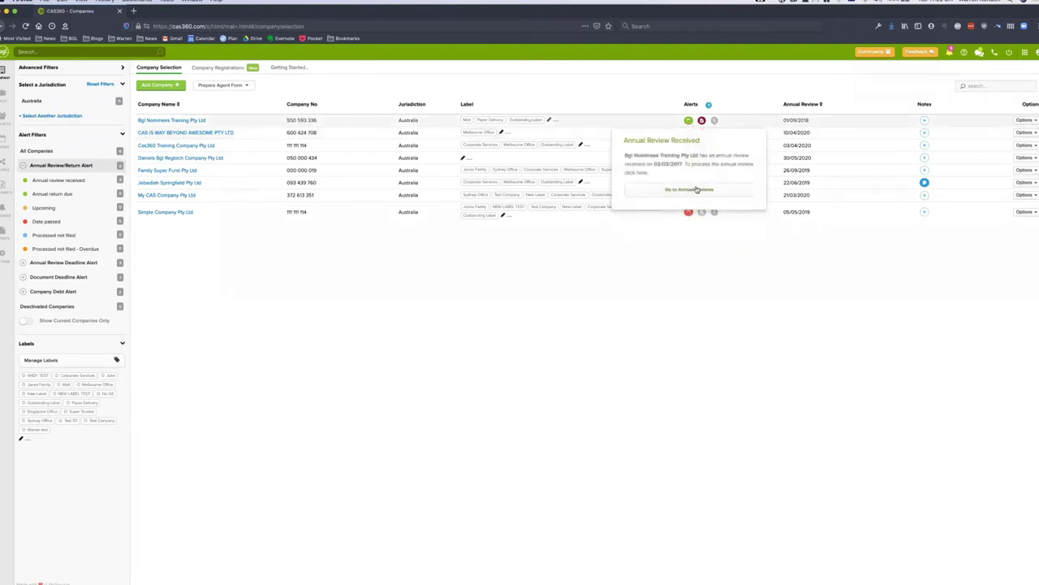
{"action": "left_click", "coordinate": [696, 191]}
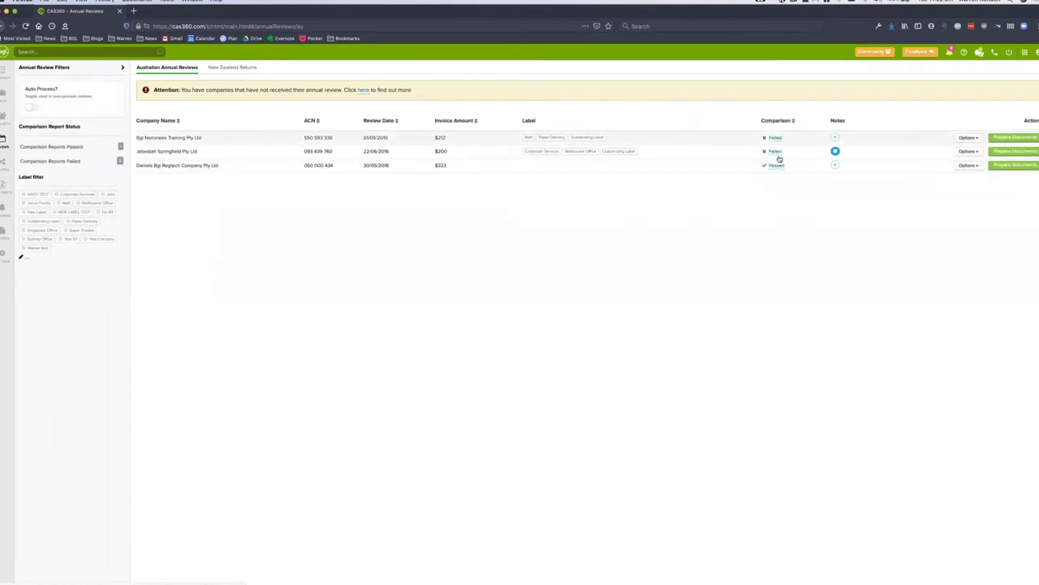
- View the annual review document package for Daniels Bgl Regtech Company Pty Ltd and leave it without sending
{"action": "left_click", "coordinate": [1013, 165]}
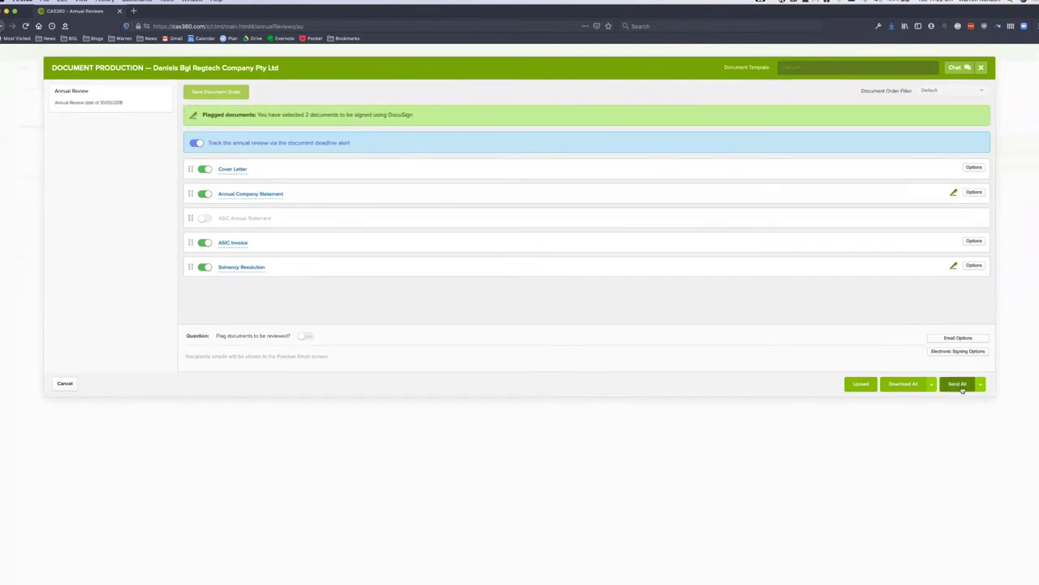
{"action": "left_click", "coordinate": [61, 385]}
- Return to the company list, filter it by Document Deadline Alert, and inspect the document alerts of BGL Corporate Solutions and Jebediah Springfield
{"action": "left_click", "coordinate": [3, 69]}
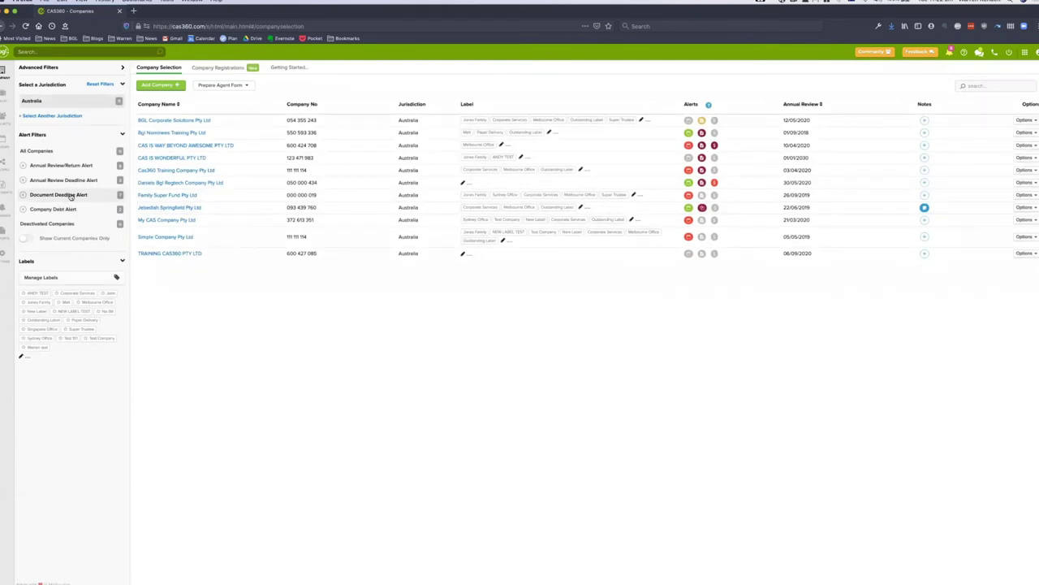
{"action": "left_click", "coordinate": [70, 181]}
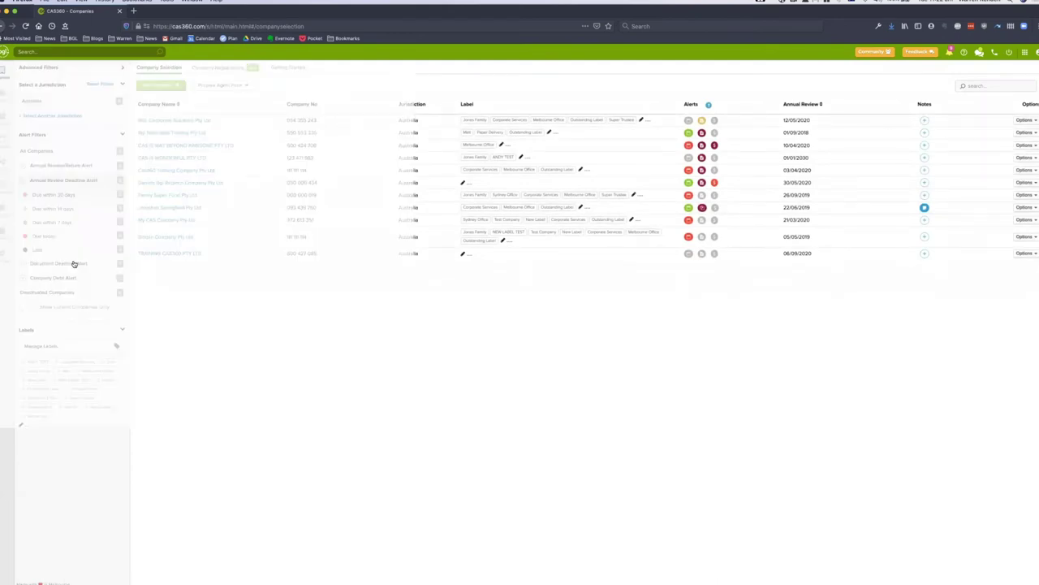
{"action": "left_click", "coordinate": [74, 264]}
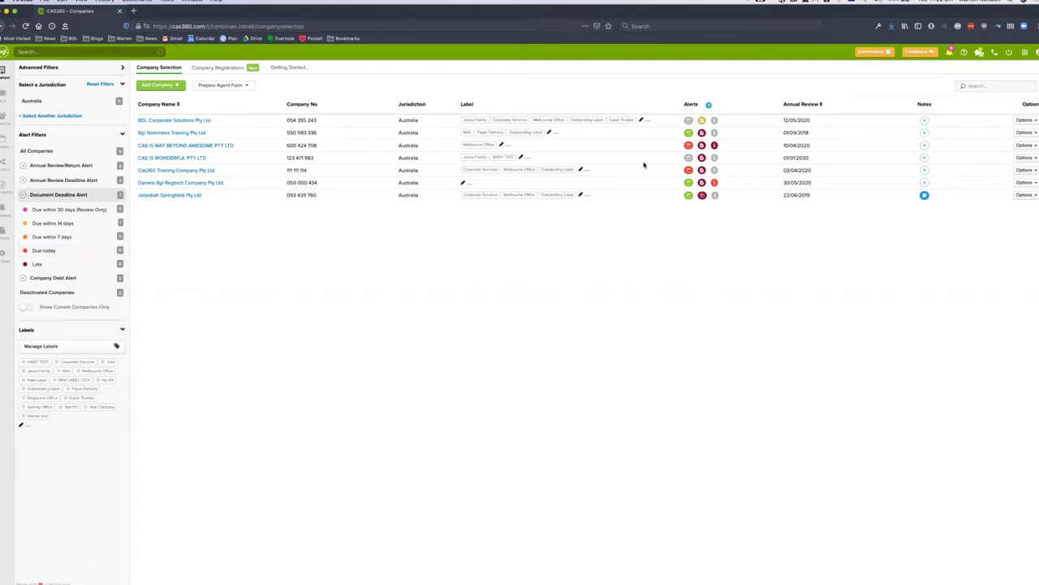
{"action": "mouse_move", "coordinate": [704, 122]}
{"action": "mouse_move", "coordinate": [705, 198]}
- Filter the companies by Company Debt Alert and view the ASIC invoice issued to Daniels Bgl Regtech Company Pty Ltd on 21/07/2018
{"action": "left_click", "coordinate": [93, 209]}
{"action": "left_click", "coordinate": [70, 210]}
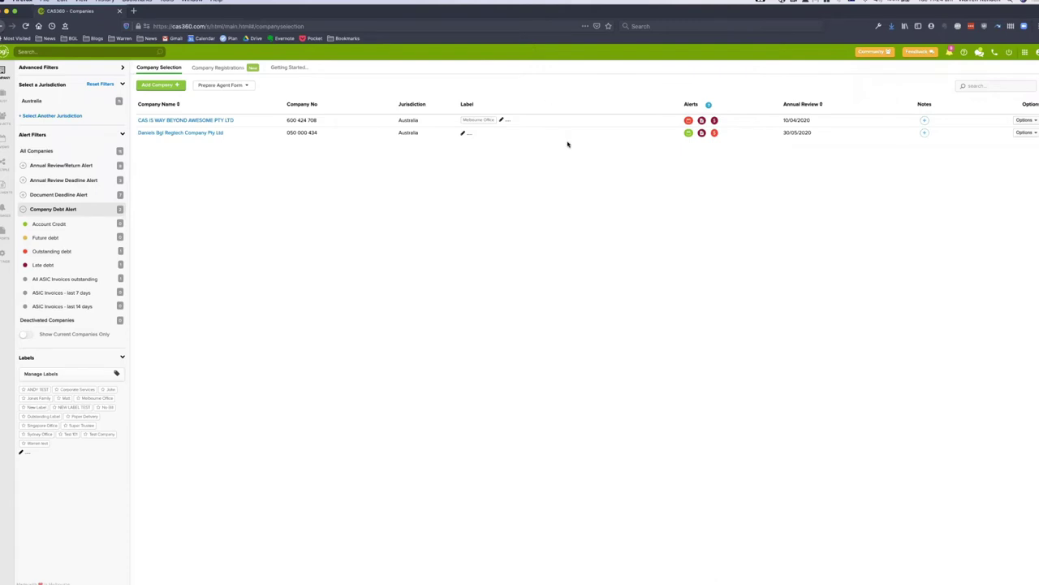
{"action": "mouse_move", "coordinate": [713, 135]}
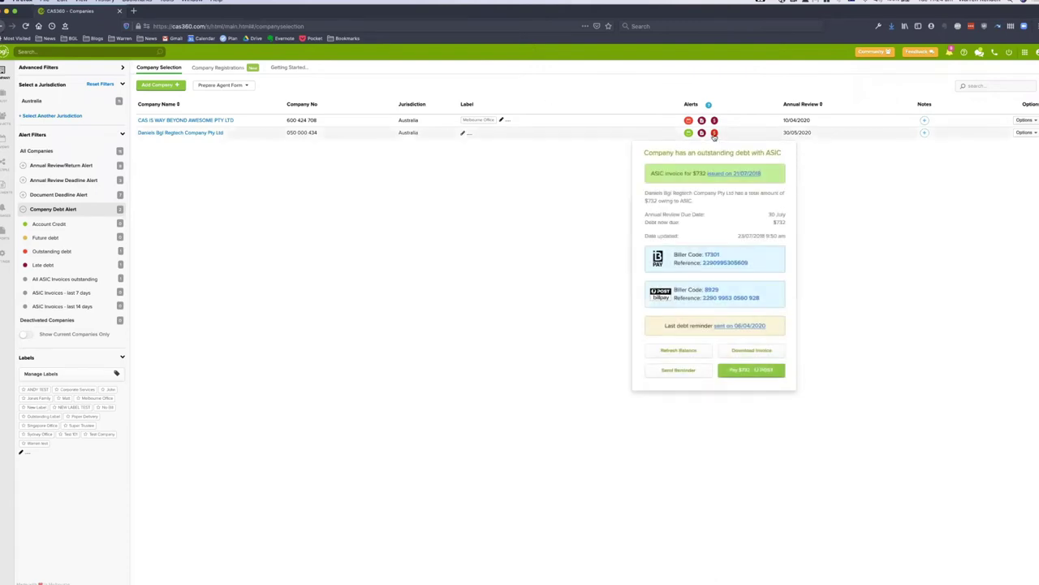
{"action": "left_click", "coordinate": [728, 174]}
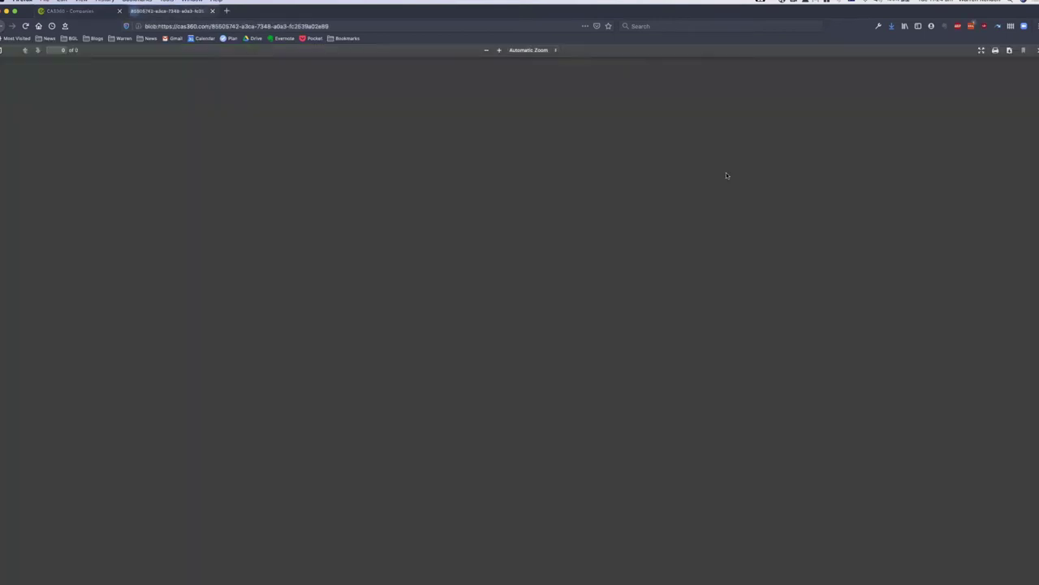
{"action": "scroll", "coordinate": [709, 197], "scroll_direction": "down", "scroll_amount": 5}
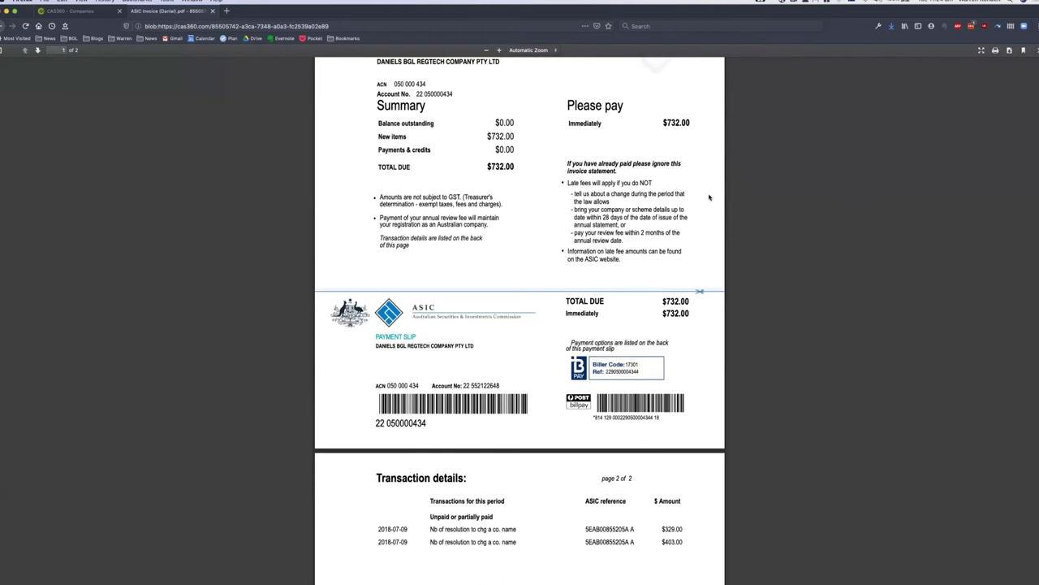
{"action": "scroll", "coordinate": [709, 197], "scroll_direction": "up", "scroll_amount": 2}
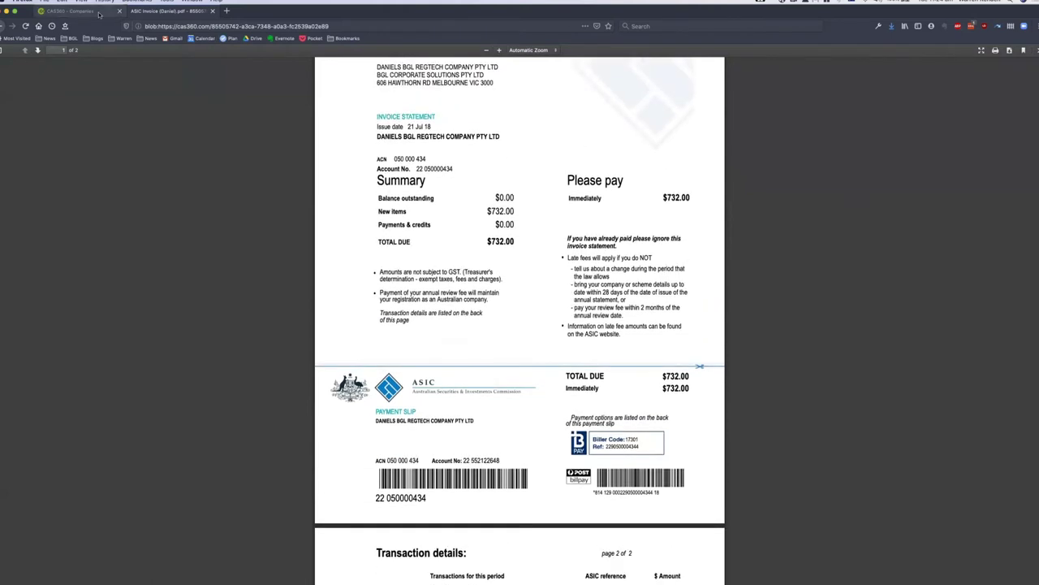
- Return to the company list and open the Post Billpay payment page for Daniels Bgl Regtech Company Pty Ltd's ASIC debt
{"action": "left_click", "coordinate": [71, 12]}
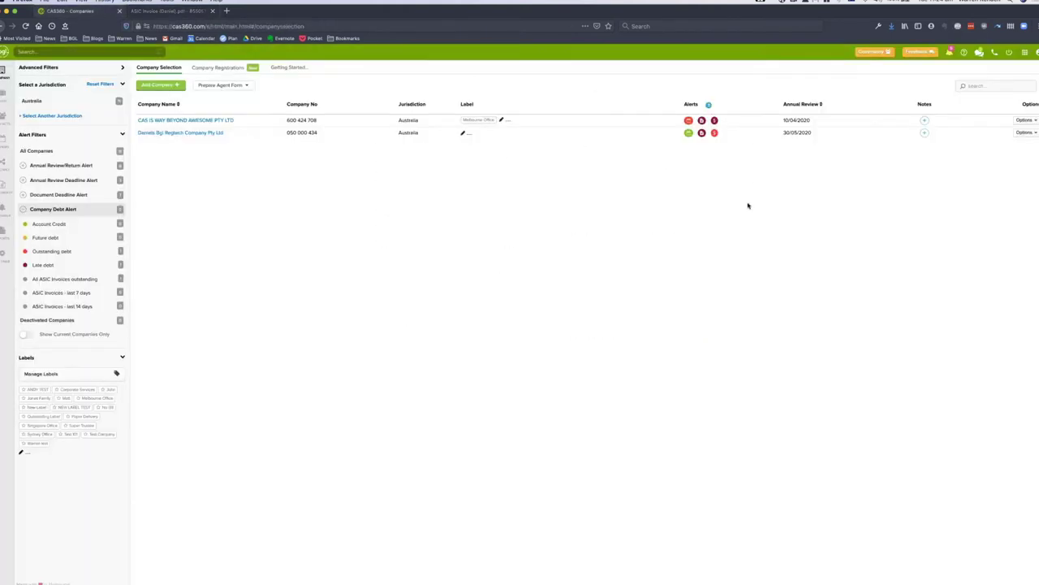
{"action": "left_click", "coordinate": [715, 134]}
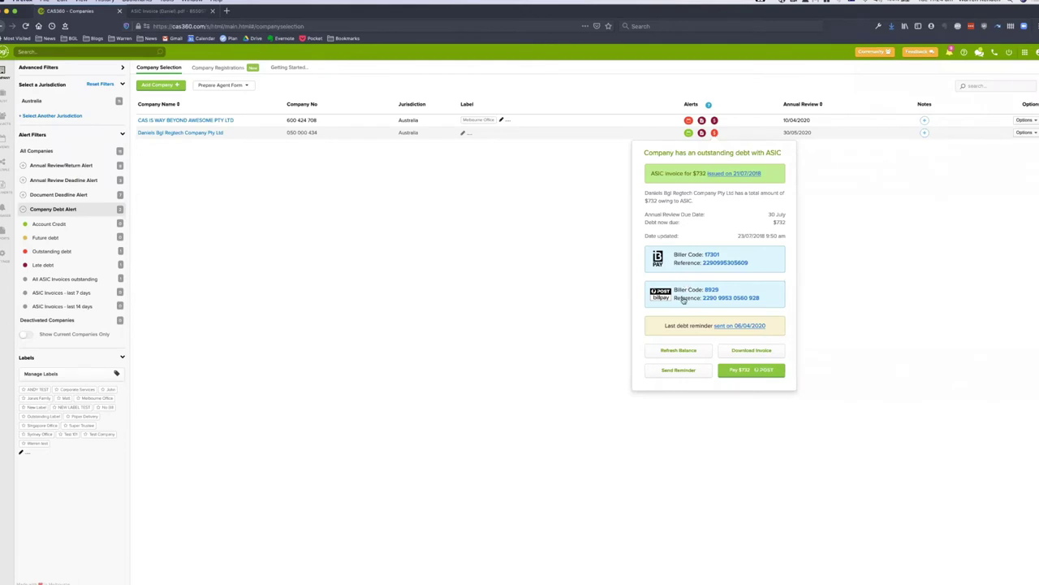
{"action": "left_click", "coordinate": [742, 371]}
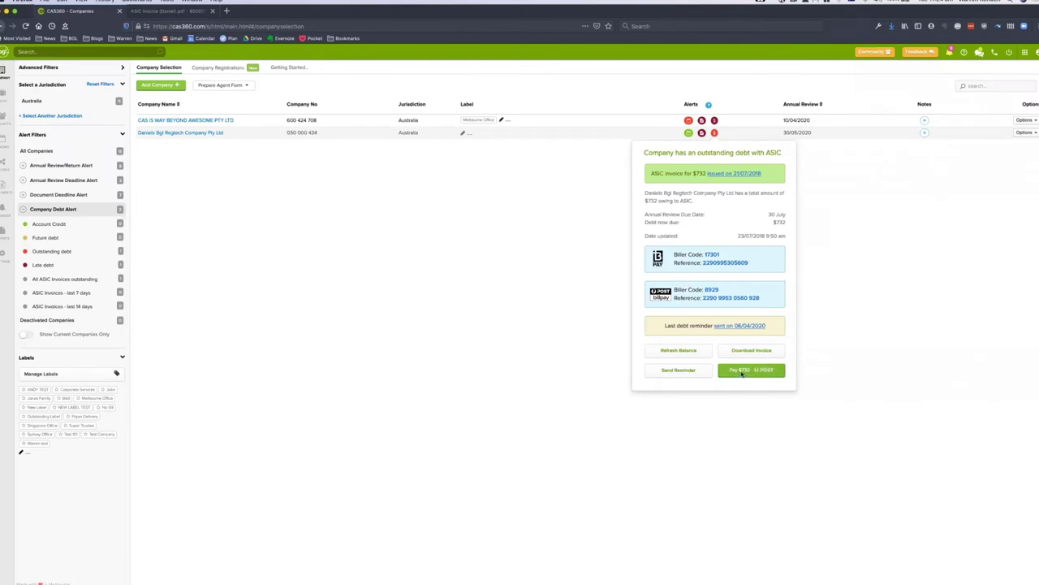
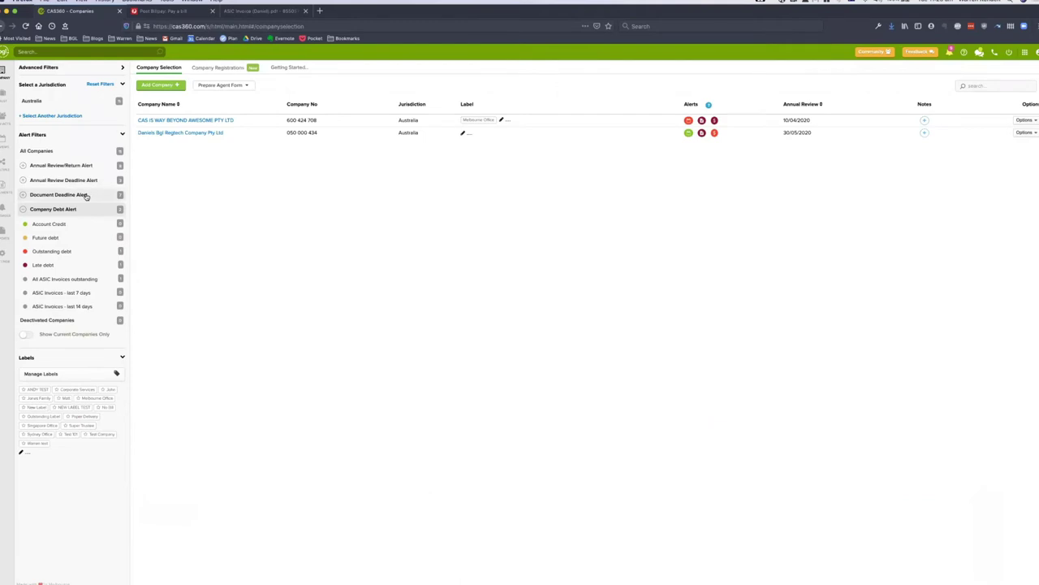
- Filter by Document Deadline Alert and prepare an email reminder for BGL Corporate Solutions Pty Ltd with Form 484 attached
{"action": "left_click", "coordinate": [88, 194]}
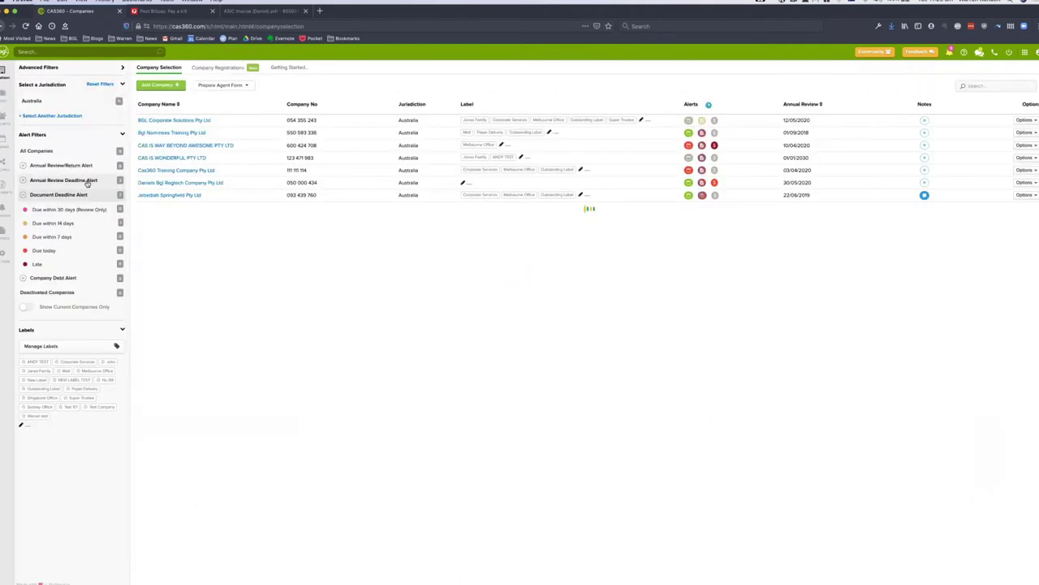
{"action": "mouse_move", "coordinate": [703, 123]}
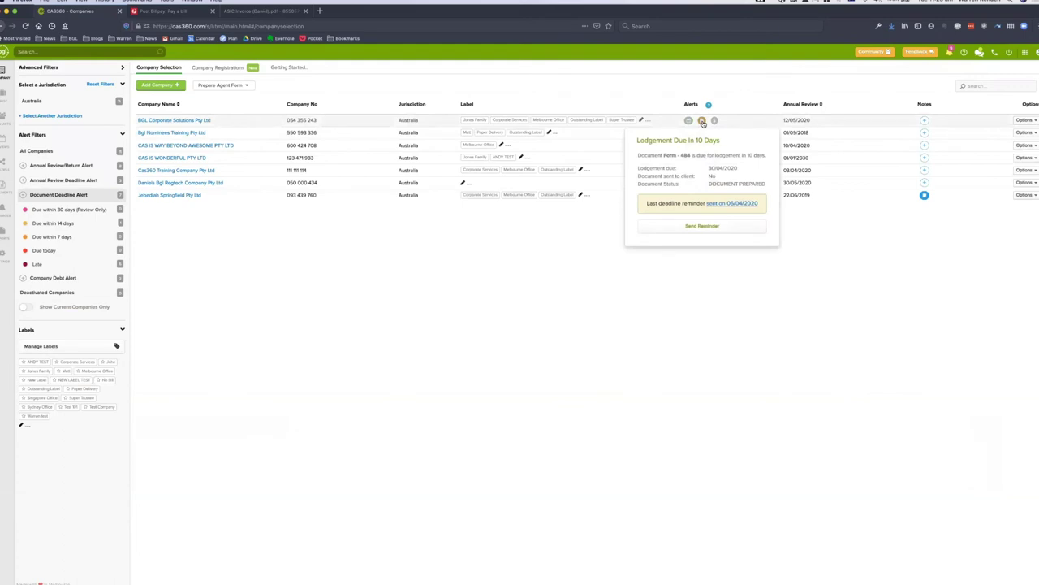
{"action": "left_click", "coordinate": [703, 225]}
{"action": "left_click", "coordinate": [682, 176]}
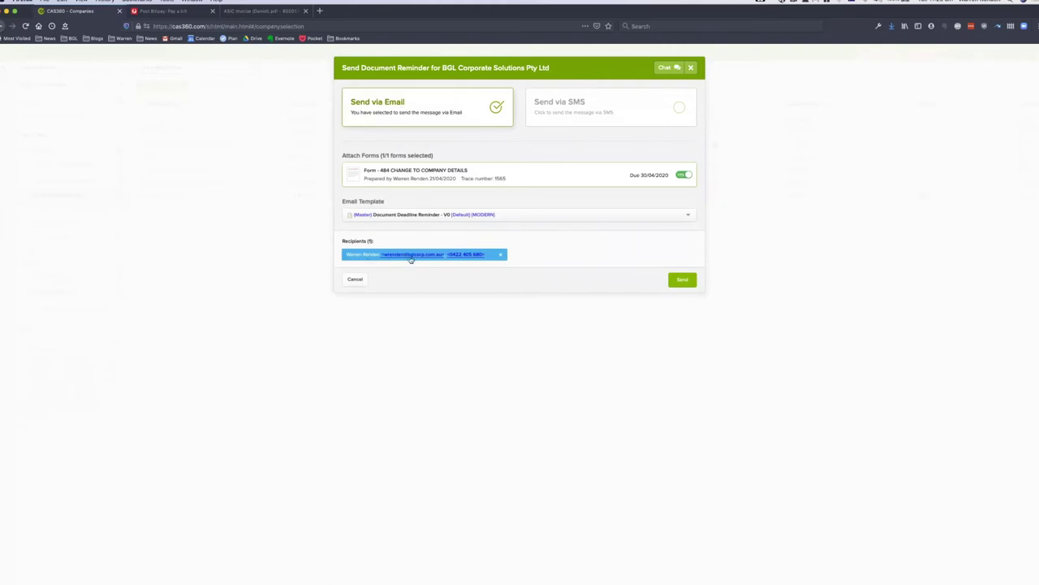
- Preview the Document Deadline Reminder email for BGL Corporate Solutions Pty Ltd through to its due date and send it
{"action": "left_click", "coordinate": [686, 282]}
{"action": "scroll", "coordinate": [668, 292], "scroll_direction": "down", "scroll_amount": 2}
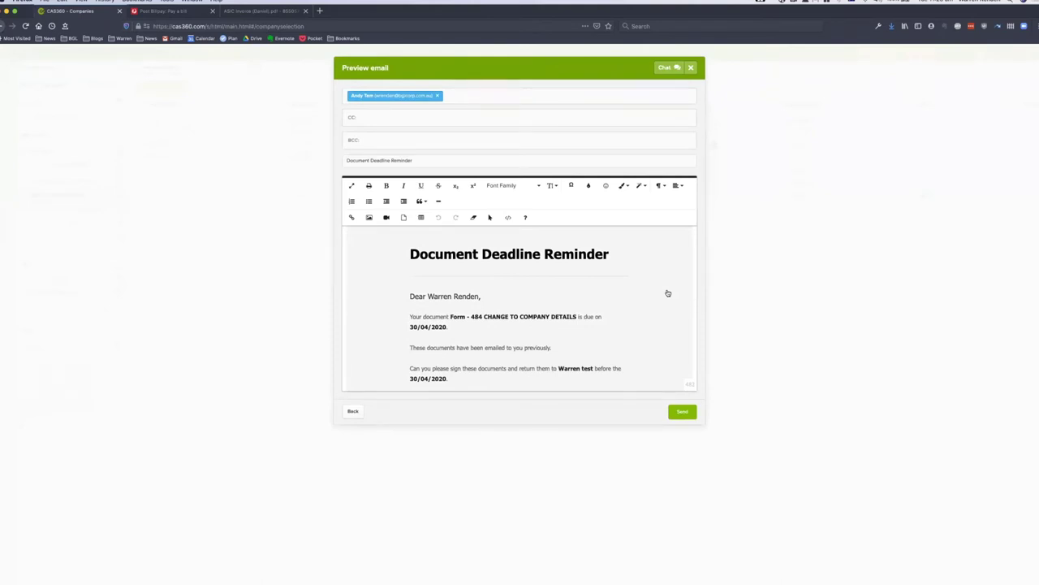
{"action": "scroll", "coordinate": [667, 292], "scroll_direction": "down", "scroll_amount": 3}
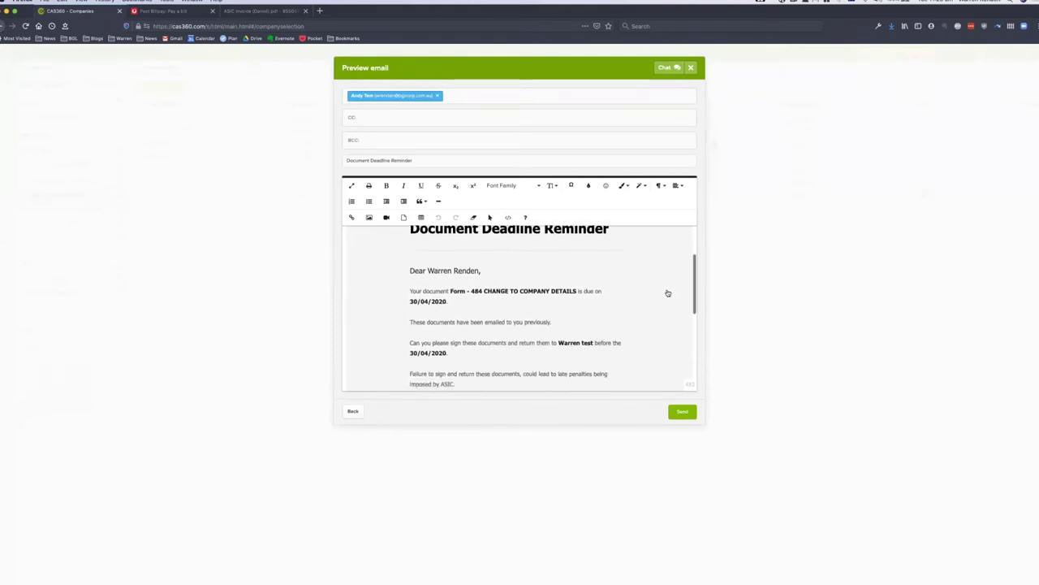
{"action": "scroll", "coordinate": [668, 292], "scroll_direction": "down", "scroll_amount": 5}
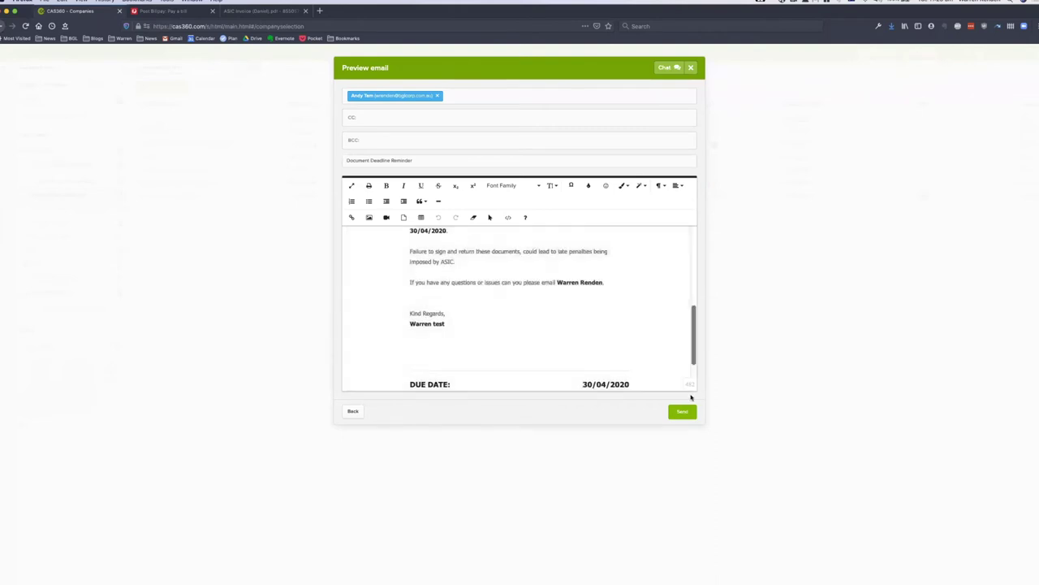
{"action": "left_click", "coordinate": [593, 389]}
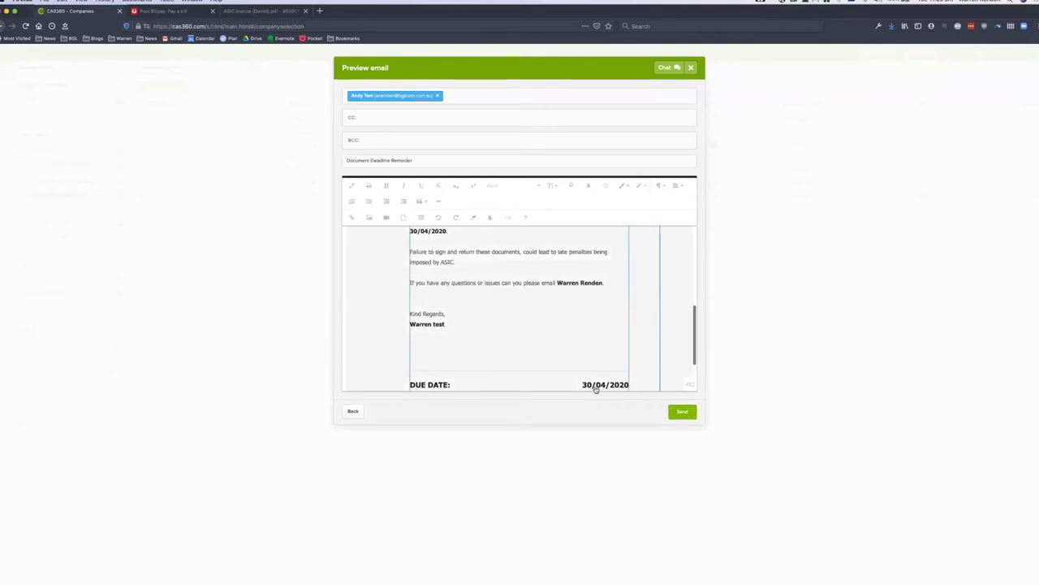
{"action": "left_click", "coordinate": [676, 412]}
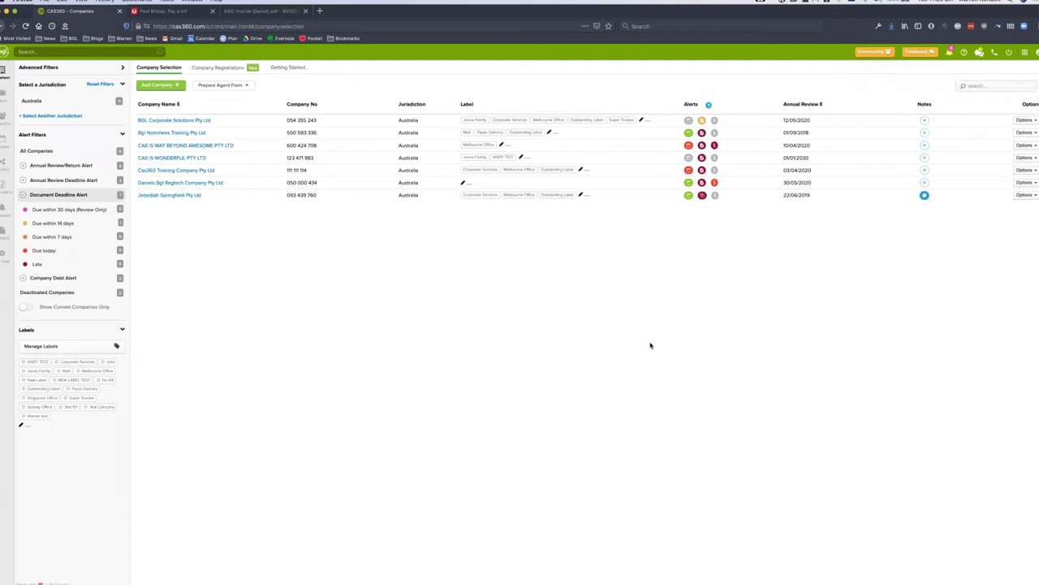
- Set up an SMS document reminder for BGL Corporate Solutions Pty Ltd with Form 484 attached, and close it unsent
{"action": "mouse_move", "coordinate": [702, 122]}
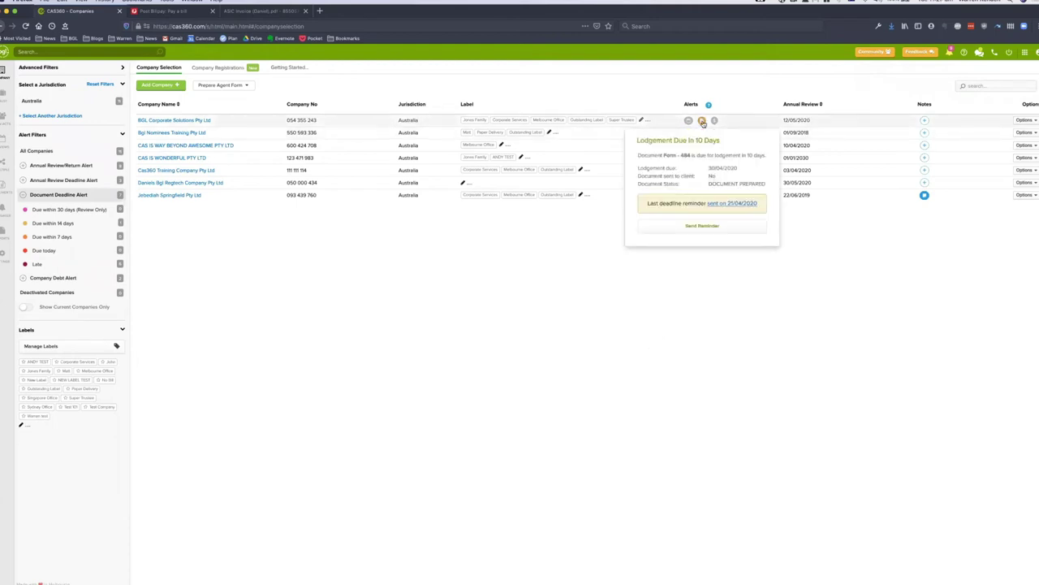
{"action": "left_click", "coordinate": [705, 227]}
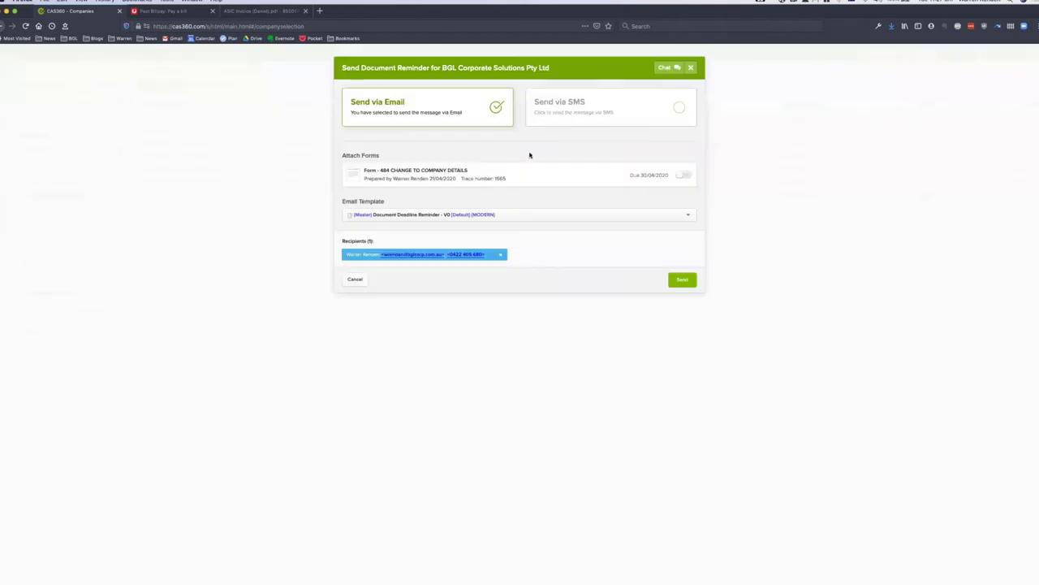
{"action": "left_click", "coordinate": [559, 112]}
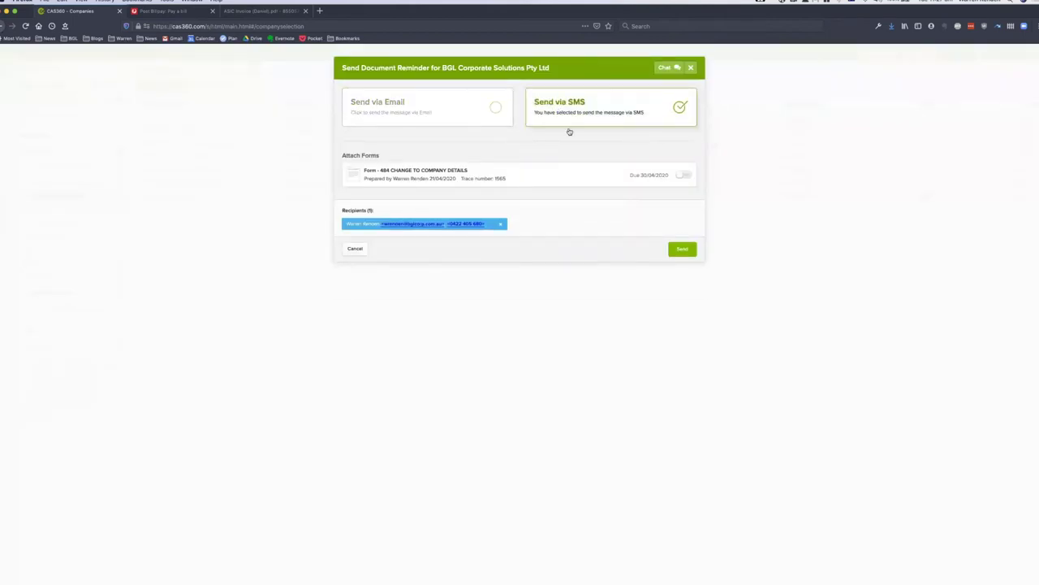
{"action": "left_click", "coordinate": [683, 177]}
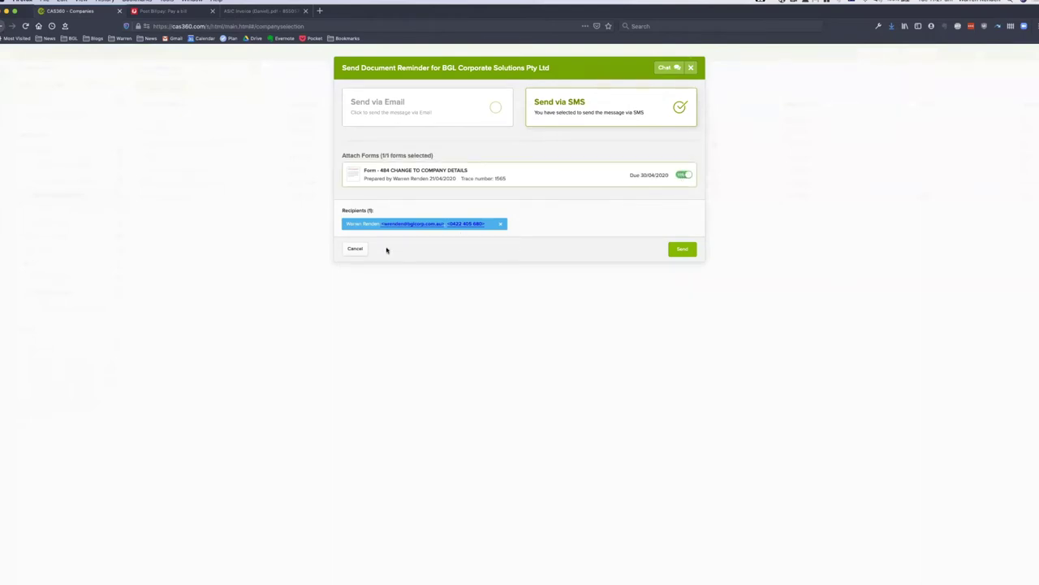
{"action": "left_click", "coordinate": [358, 250]}
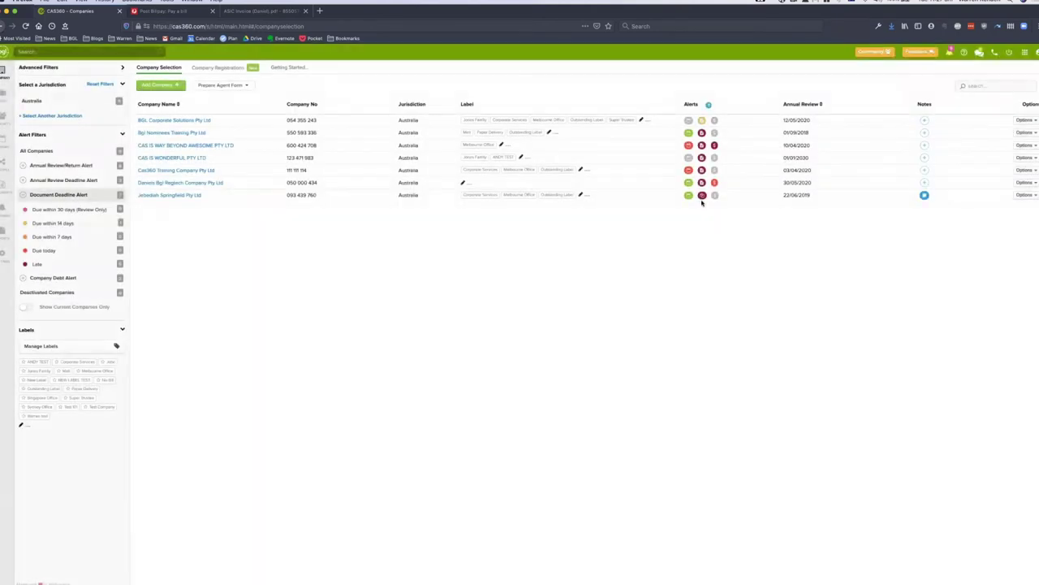
- Check the DocuSign recipient statuses of the ASIC-received Form 480 in Jebediah Springfield Pty Ltd's document reminder, and close it unsent
{"action": "mouse_move", "coordinate": [701, 203]}
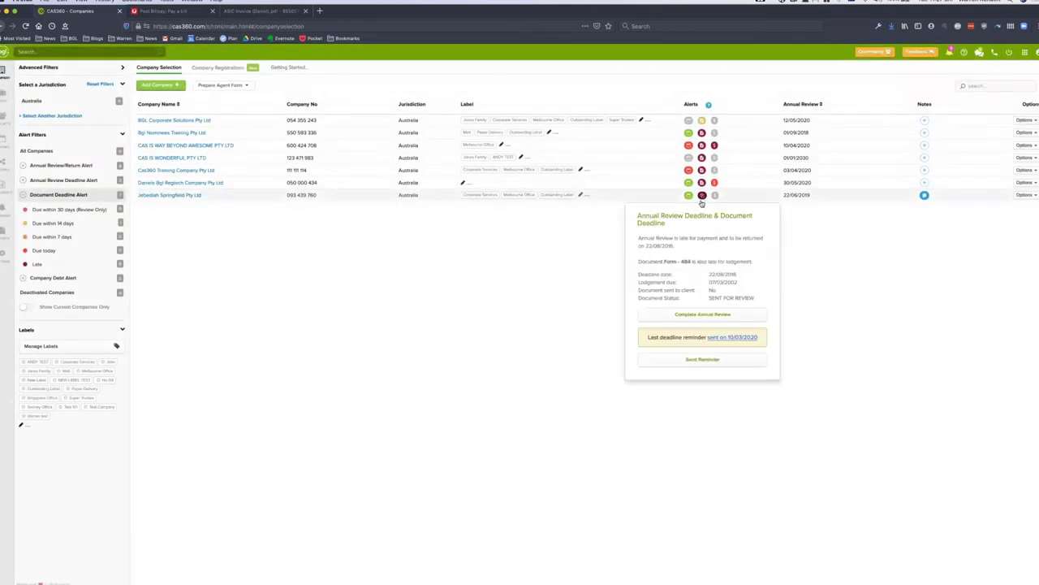
{"action": "left_click", "coordinate": [701, 360]}
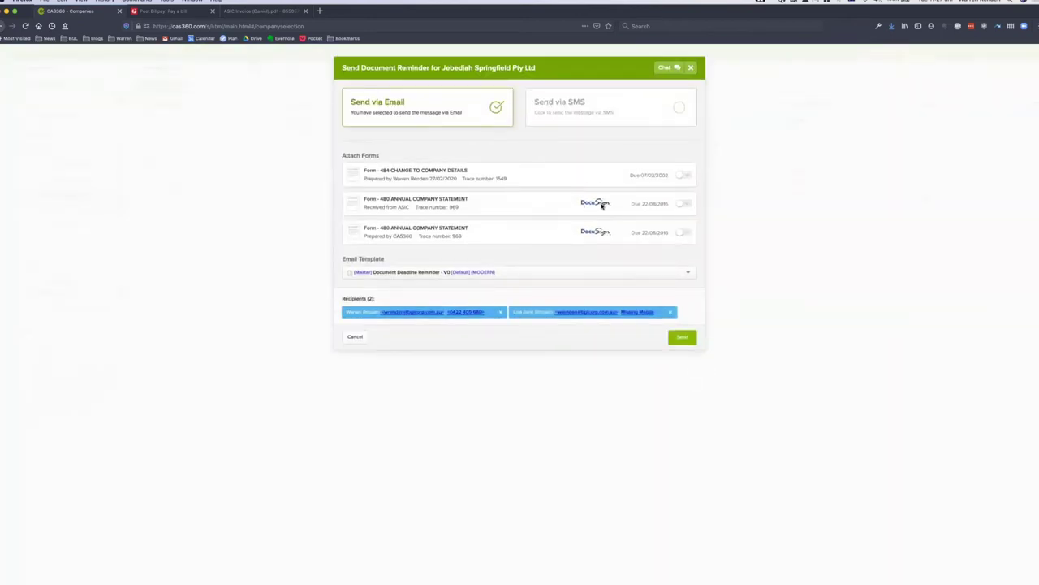
{"action": "left_click", "coordinate": [683, 205]}
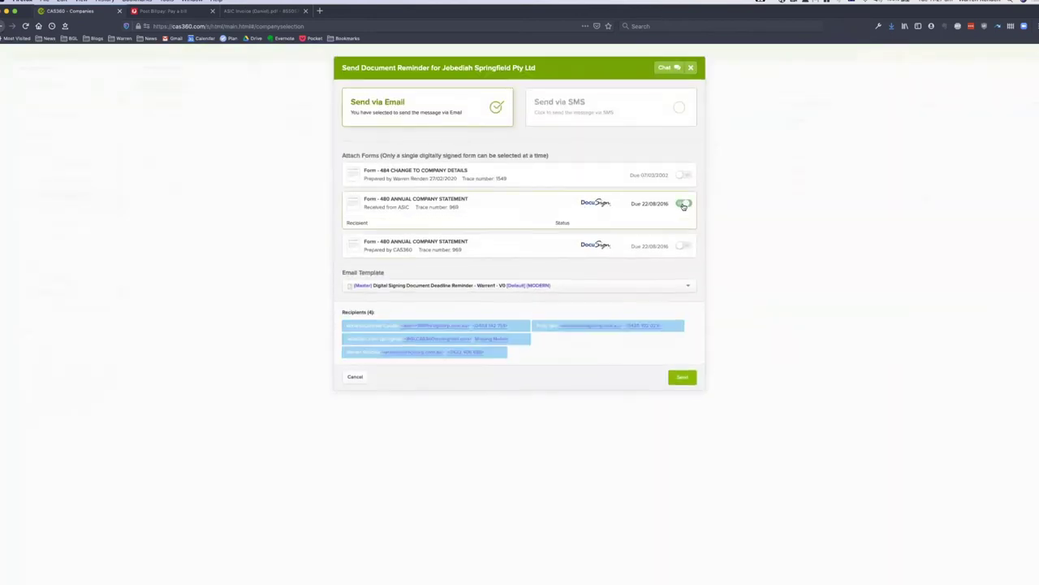
{"action": "left_click", "coordinate": [684, 205]}
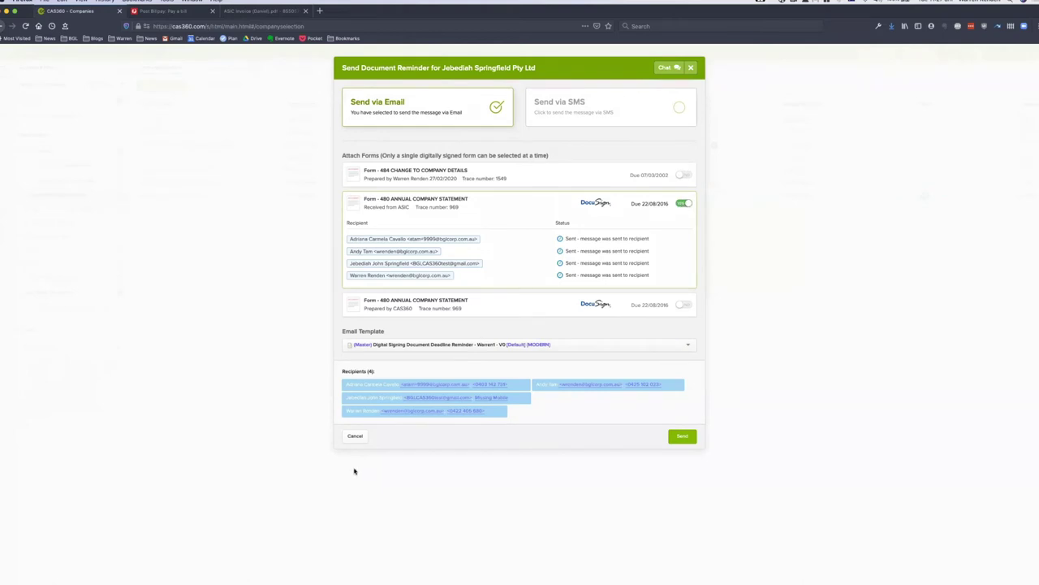
{"action": "scroll", "coordinate": [362, 440], "scroll_direction": "down", "scroll_amount": 1}
{"action": "left_click", "coordinate": [361, 440]}
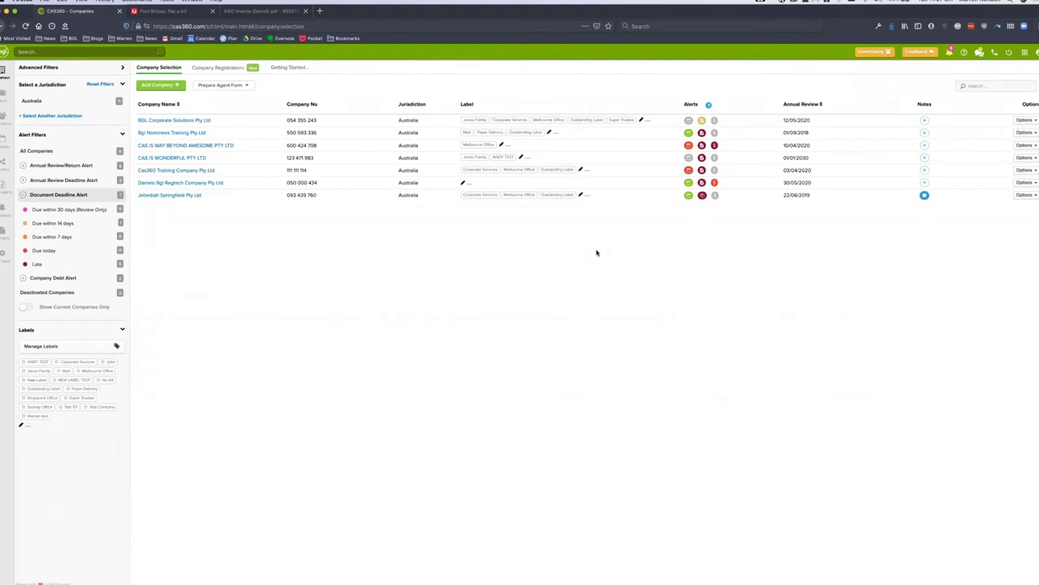
- Preview the Company Debt Reminder email for Daniels Bgl Regtech Company Pty Ltd with the ASIC invoice attached
{"action": "left_click", "coordinate": [714, 183]}
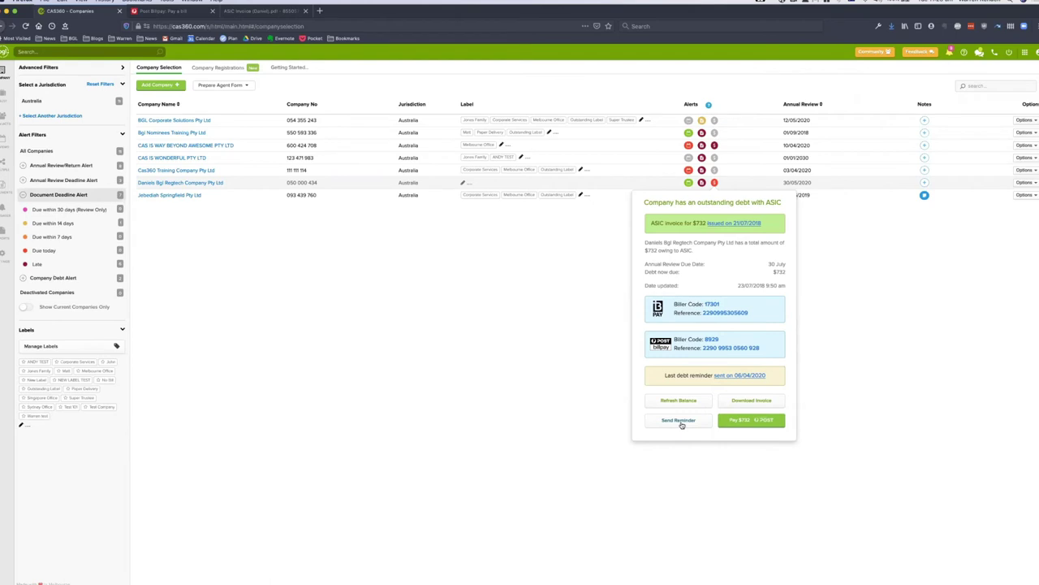
{"action": "left_click", "coordinate": [680, 420]}
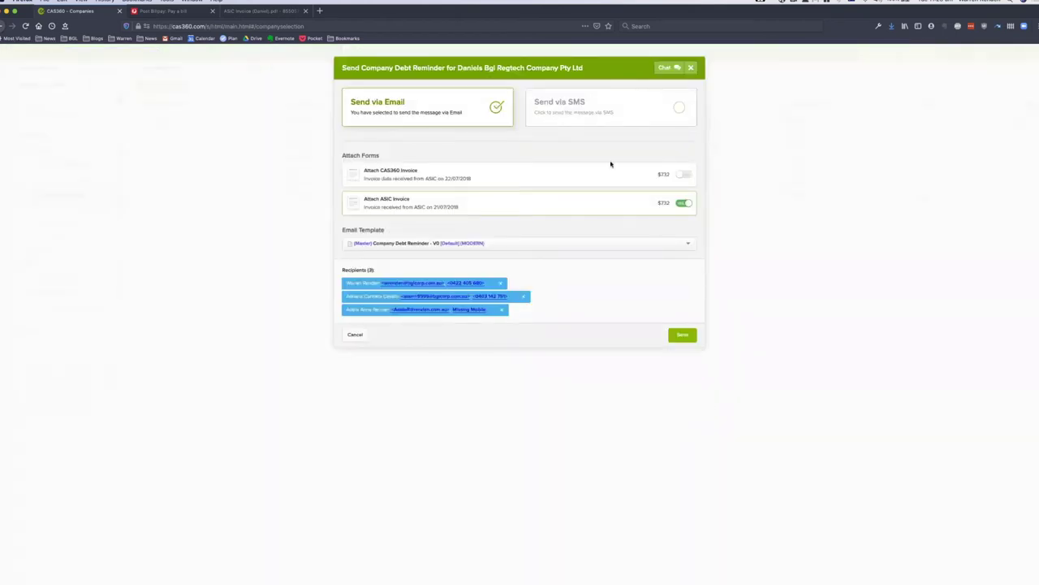
{"action": "left_click", "coordinate": [682, 335]}
{"action": "scroll", "coordinate": [622, 338], "scroll_direction": "down", "scroll_amount": 1}
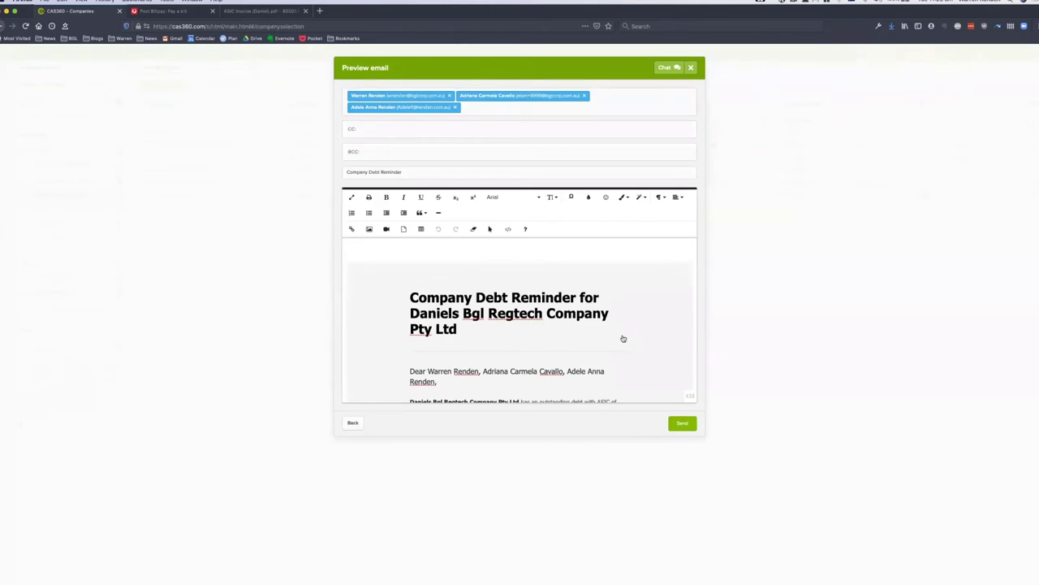
{"action": "scroll", "coordinate": [623, 338], "scroll_direction": "down", "scroll_amount": 5}
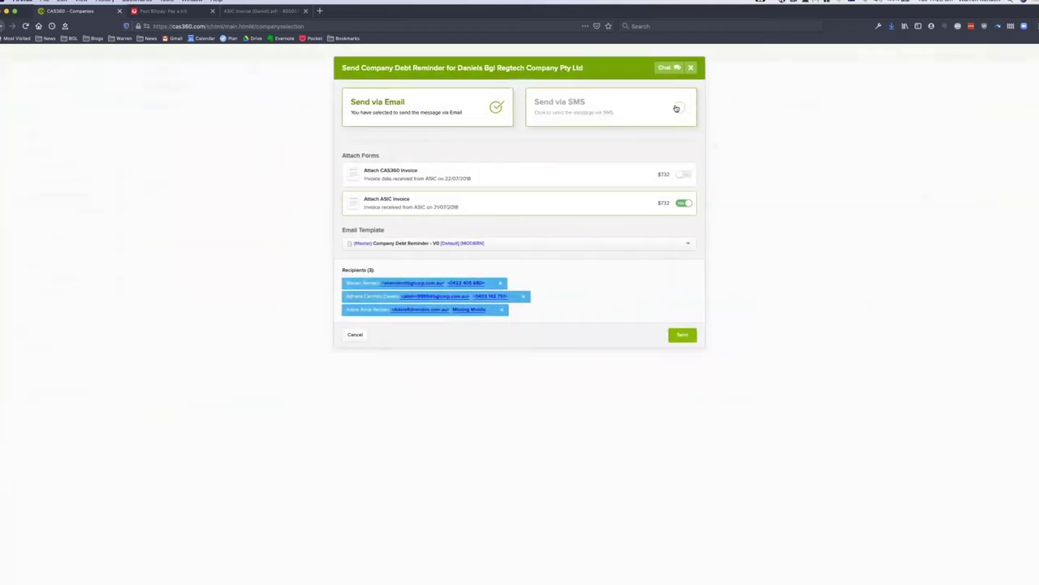
- Switch Daniels Bgl Regtech Company Pty Ltd's debt reminder to SMS, check its recipients, and cancel the reminder
{"action": "left_click", "coordinate": [676, 108]}
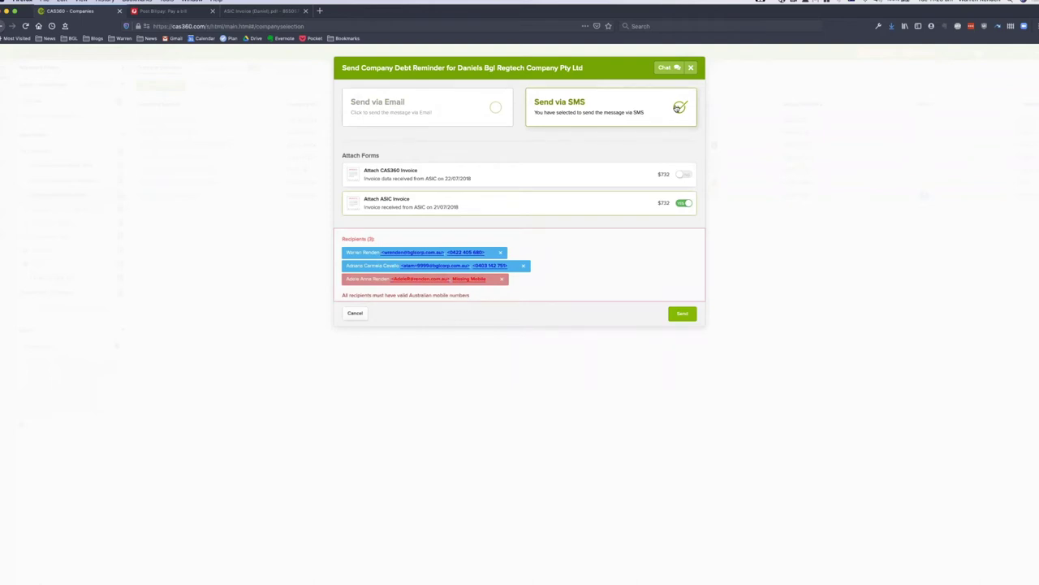
{"action": "scroll", "coordinate": [360, 319], "scroll_direction": "down", "scroll_amount": 1}
{"action": "left_click", "coordinate": [356, 307]}
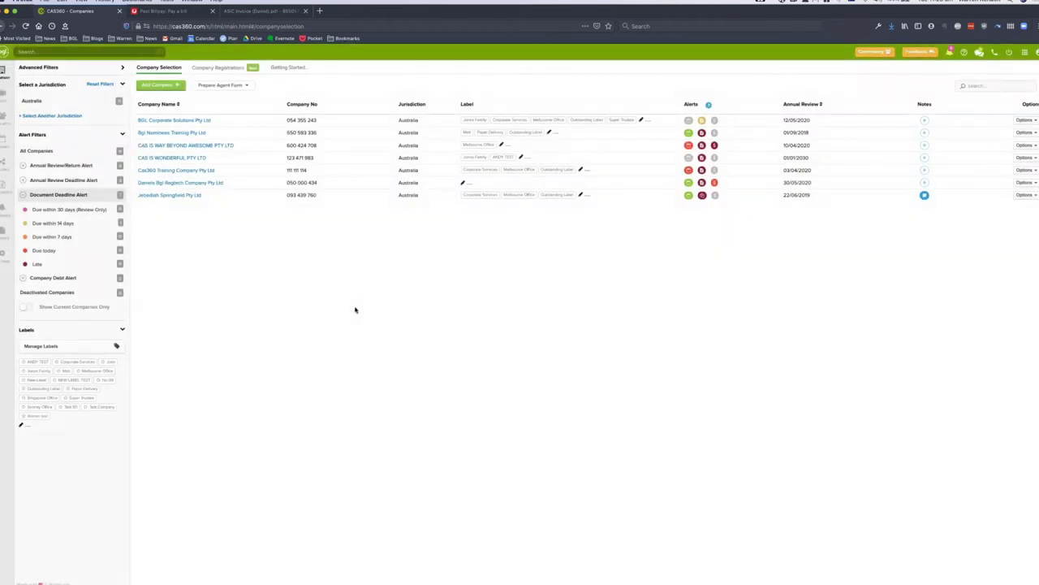
{"action": "key", "text": "super+Tab"}
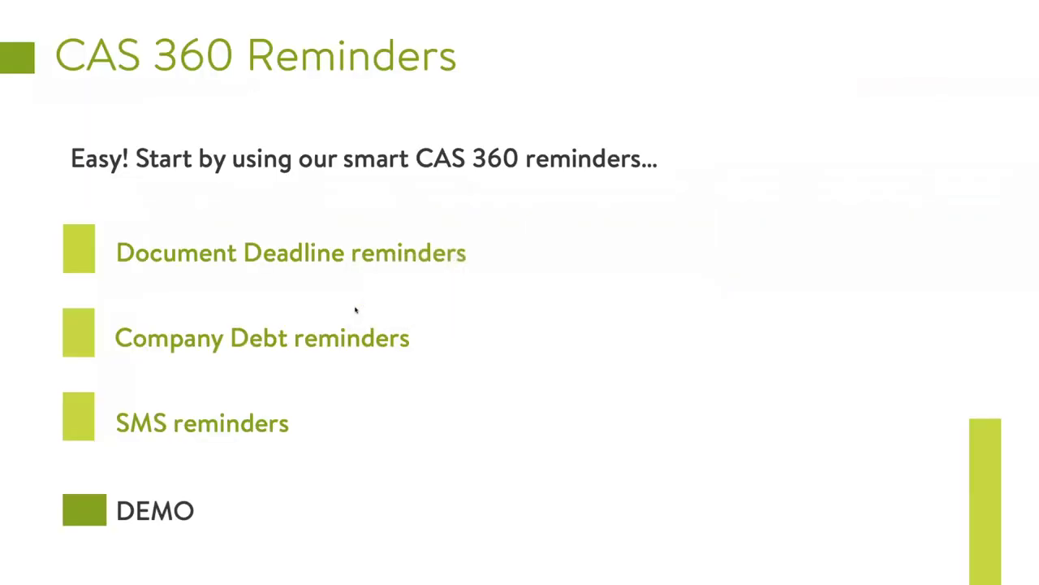
{"action": "key", "text": "Right"}
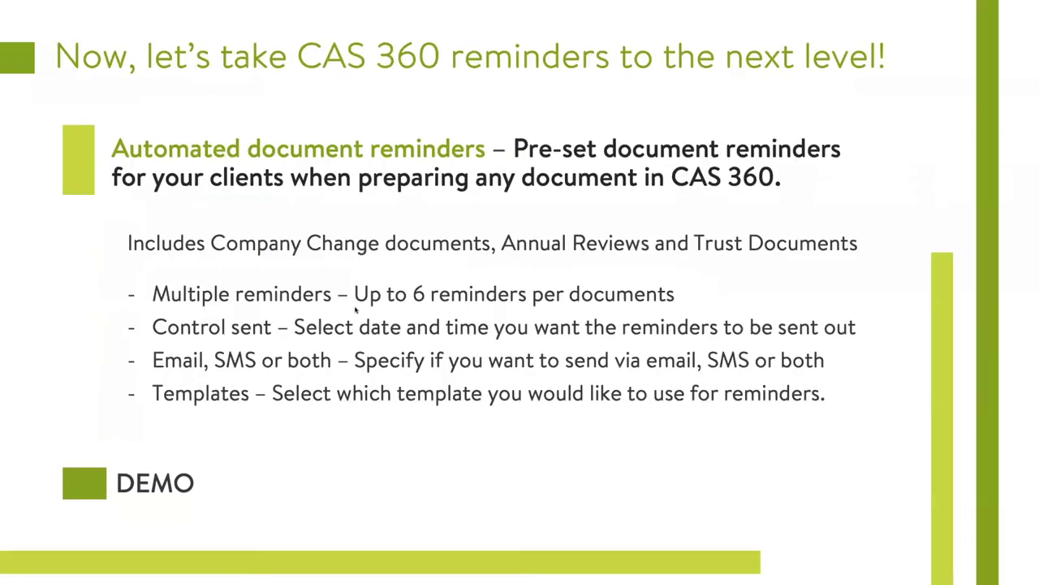
{"action": "key", "text": "Left"}
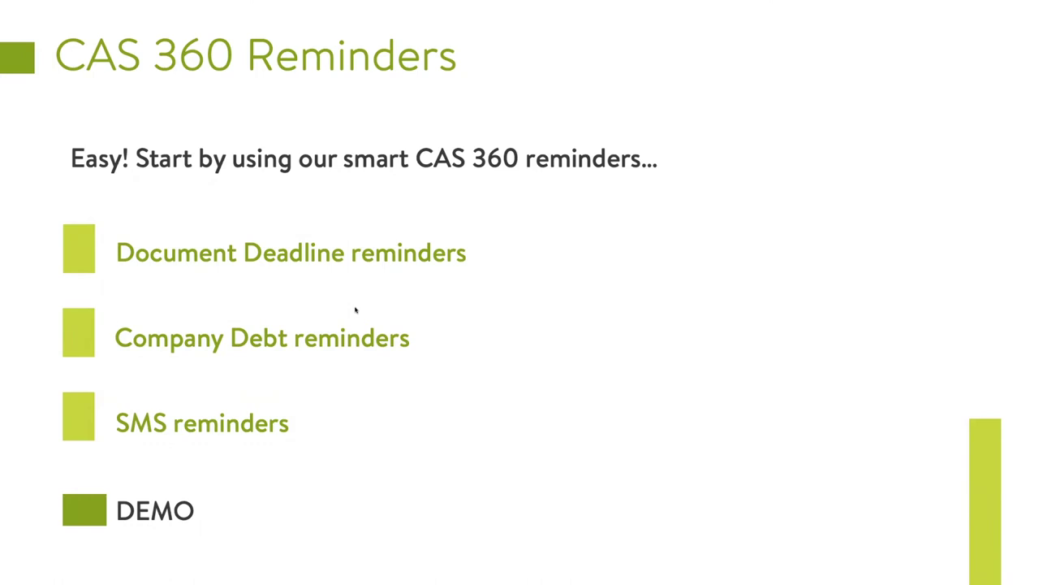
{"action": "key", "text": "Right"}
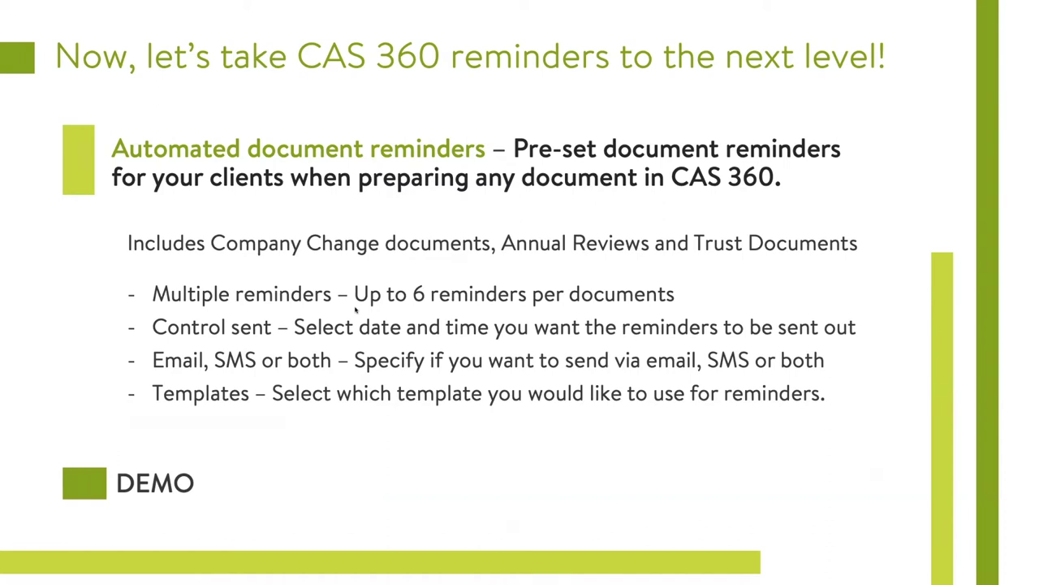
- Return to CAS 360 and flag BGL Corporate Solutions Pty Ltd's secretary appointed on 03/04/2020 for document production
{"action": "key", "text": "super+Tab"}
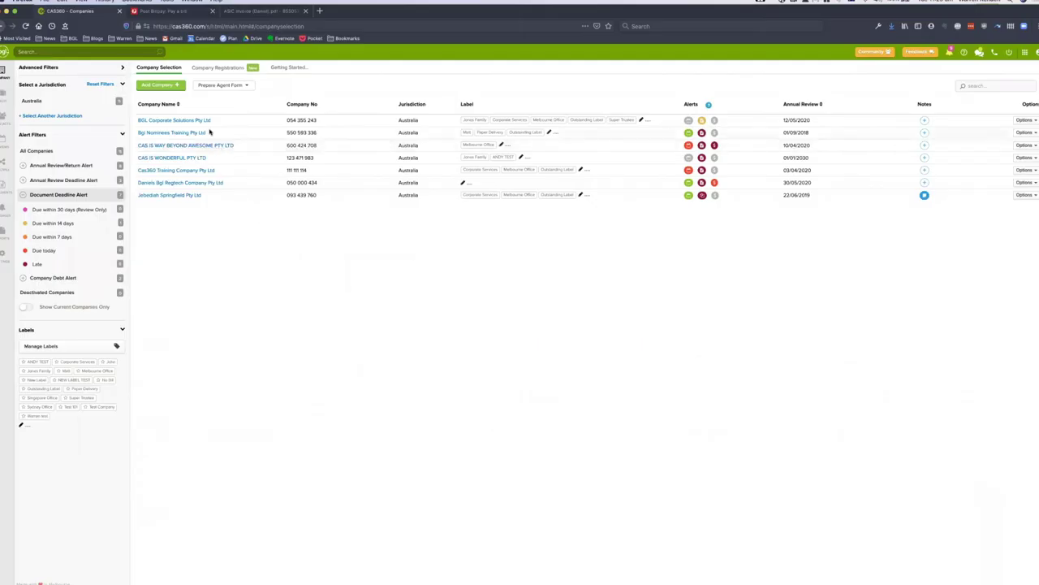
{"action": "left_click", "coordinate": [205, 121]}
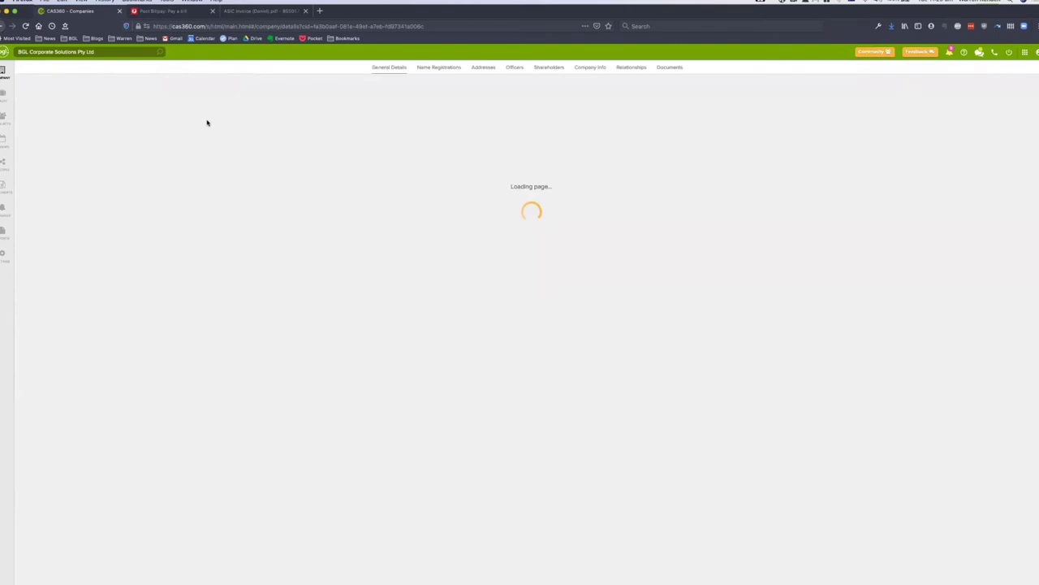
{"action": "left_click", "coordinate": [518, 69]}
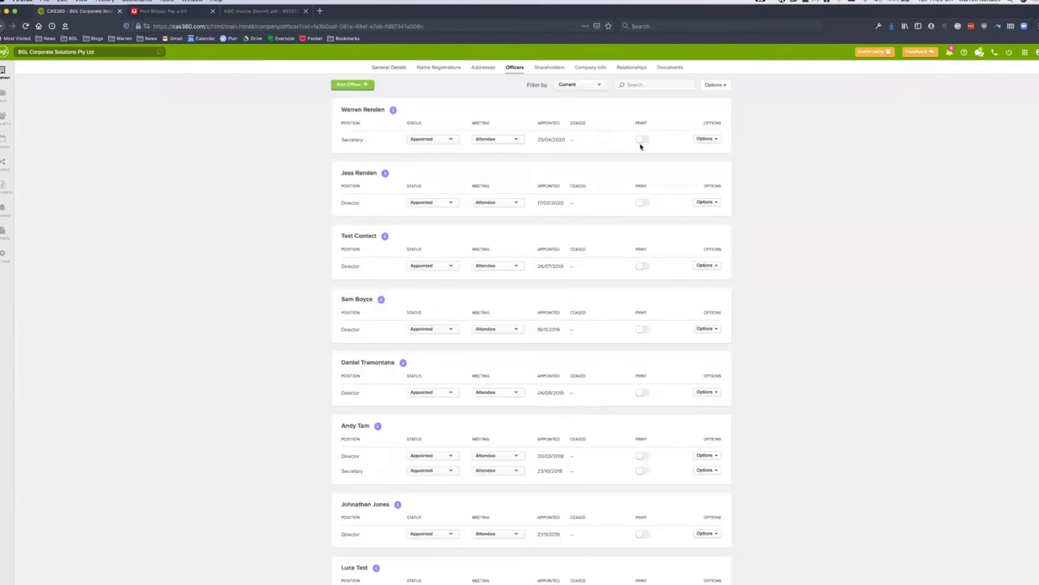
{"action": "left_click", "coordinate": [642, 140]}
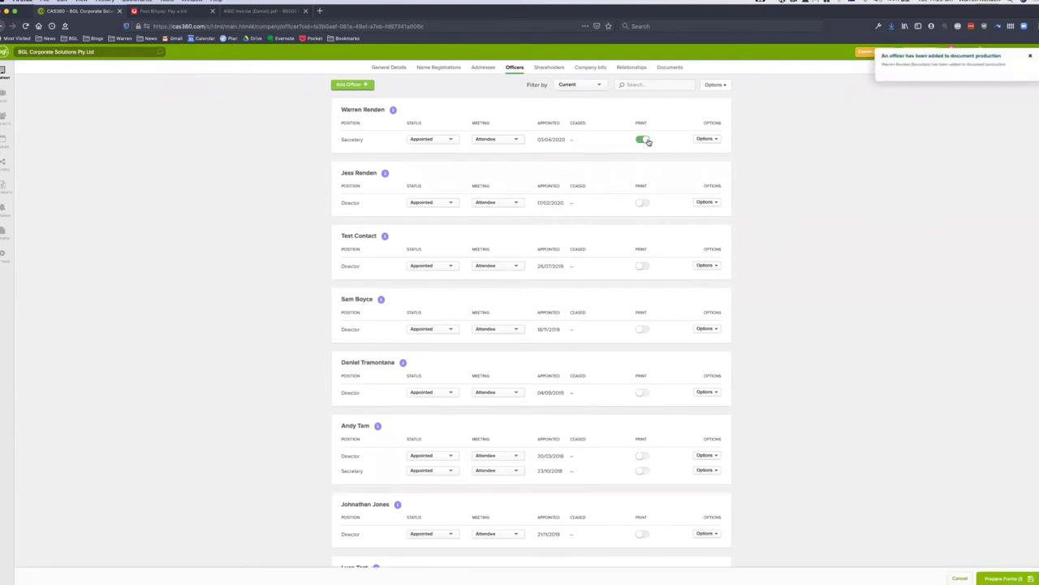
- Prepare the officer change forms and download them all with automatic document reminder setup, declining to save the PDF
{"action": "left_click", "coordinate": [1005, 579]}
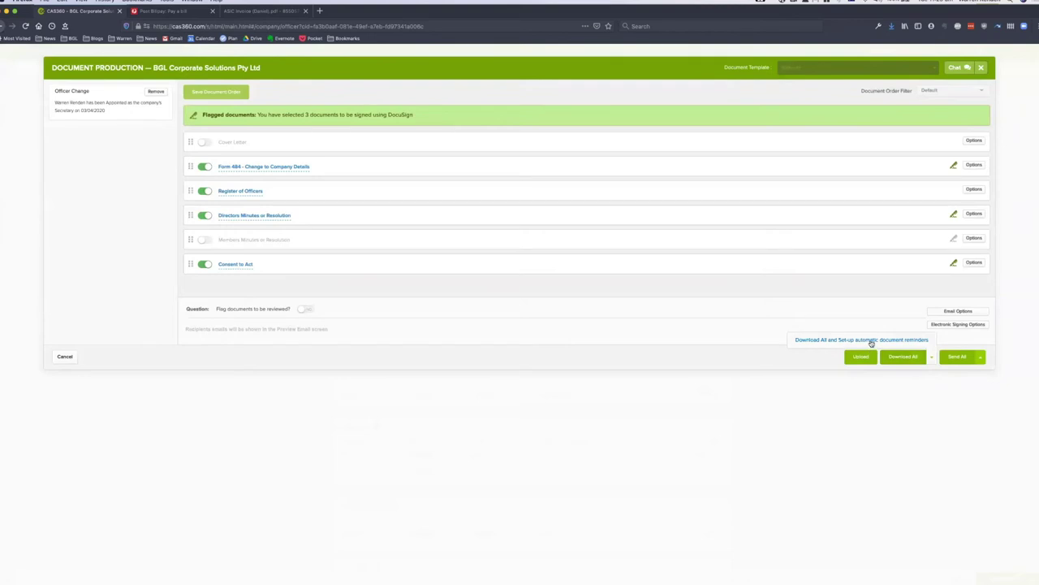
{"action": "left_click", "coordinate": [871, 341]}
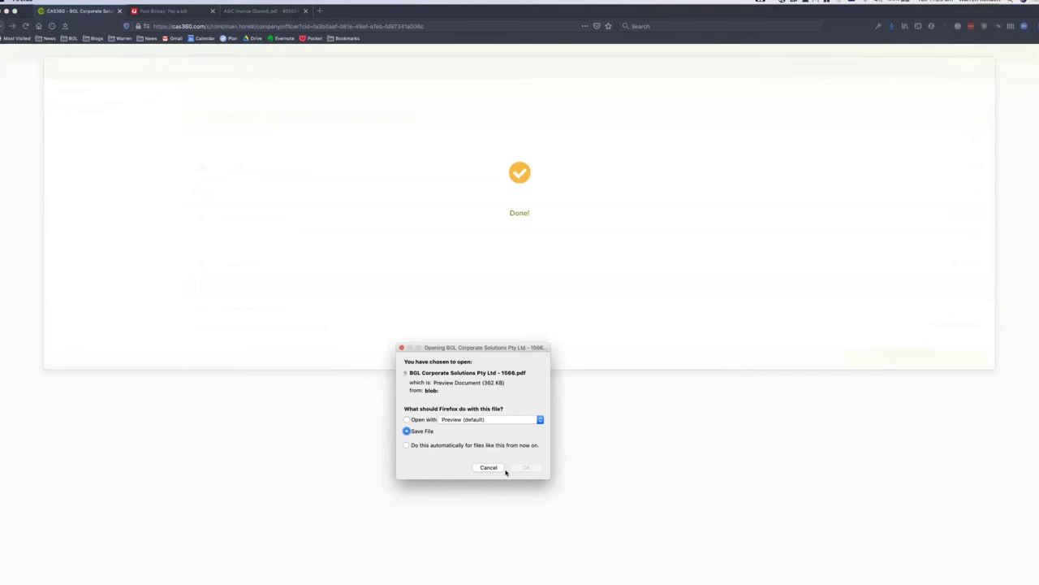
{"action": "left_click", "coordinate": [489, 468]}
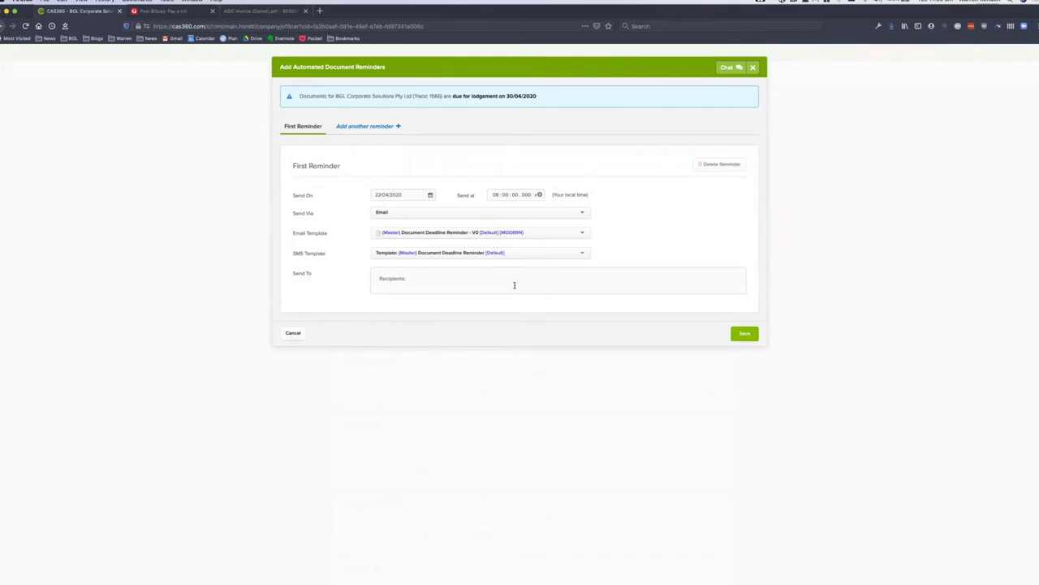
- Add the contact with both an email address and a mobile number as the first reminder's recipient, and check its send date
{"action": "left_click", "coordinate": [399, 276]}
{"action": "type", "text": "war"}
{"action": "left_click", "coordinate": [418, 311]}
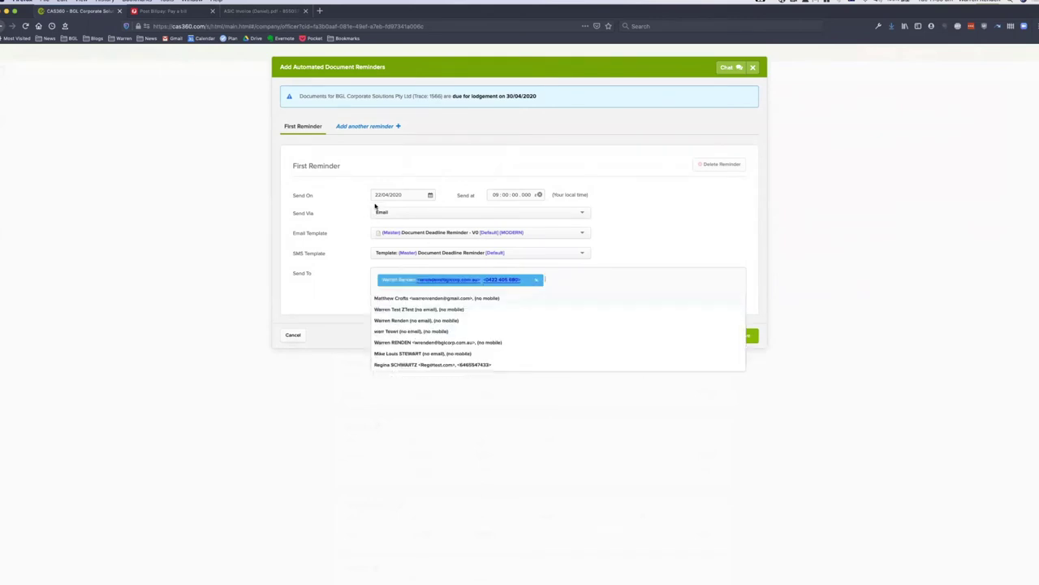
{"action": "left_click", "coordinate": [395, 195]}
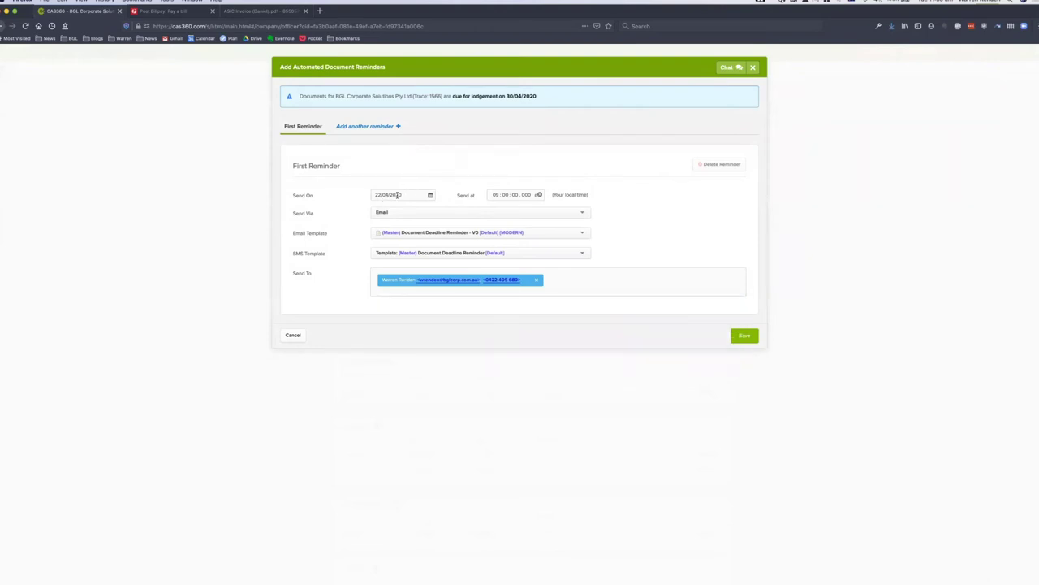
{"action": "left_click_drag", "start_coordinate": [507, 96], "coordinate": [538, 97]}
{"action": "left_click_drag", "start_coordinate": [406, 194], "coordinate": [370, 194]}
- Add a second reminder sent via SMS to the same contact with an email address and a mobile number
{"action": "left_click", "coordinate": [351, 128]}
{"action": "left_click", "coordinate": [394, 212]}
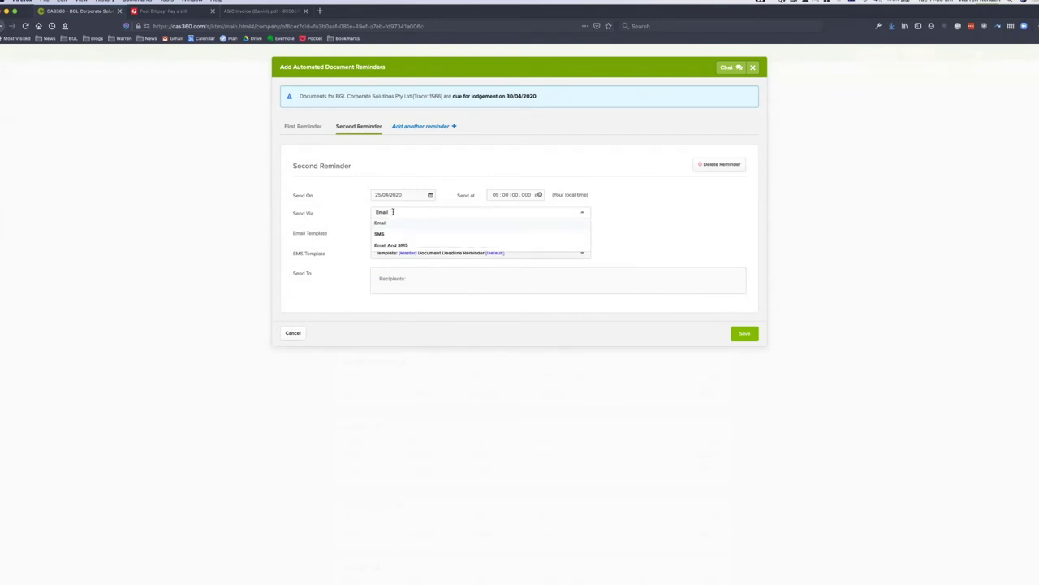
{"action": "left_click", "coordinate": [394, 240]}
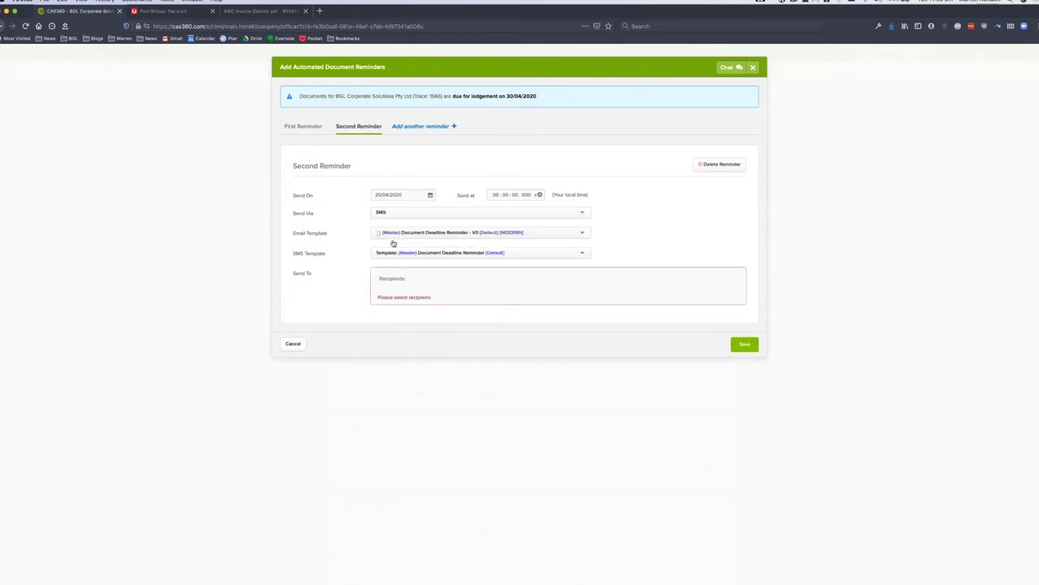
{"action": "left_click", "coordinate": [414, 280]}
{"action": "type", "text": "warr"}
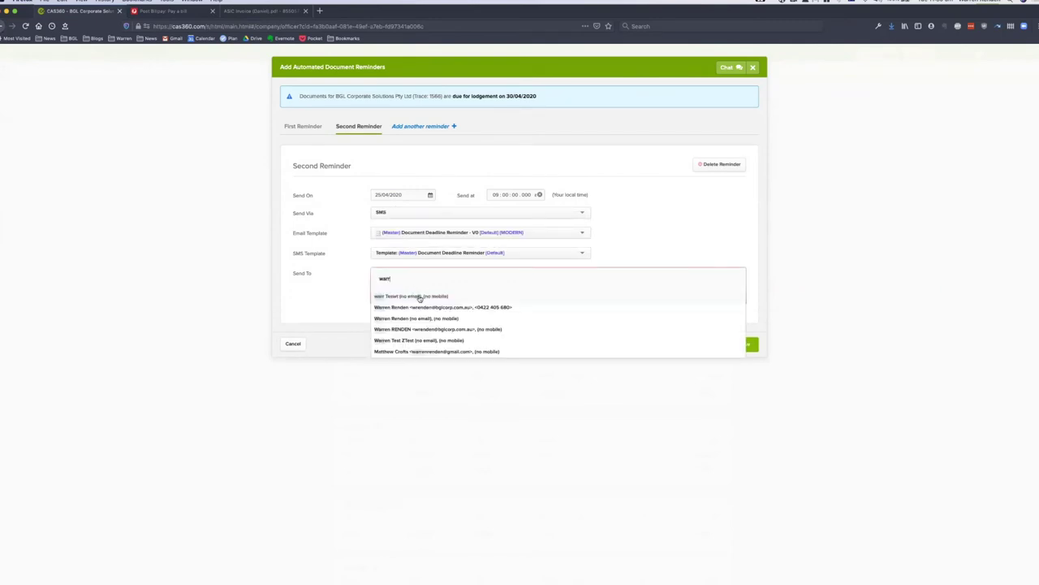
{"action": "left_click", "coordinate": [425, 307]}
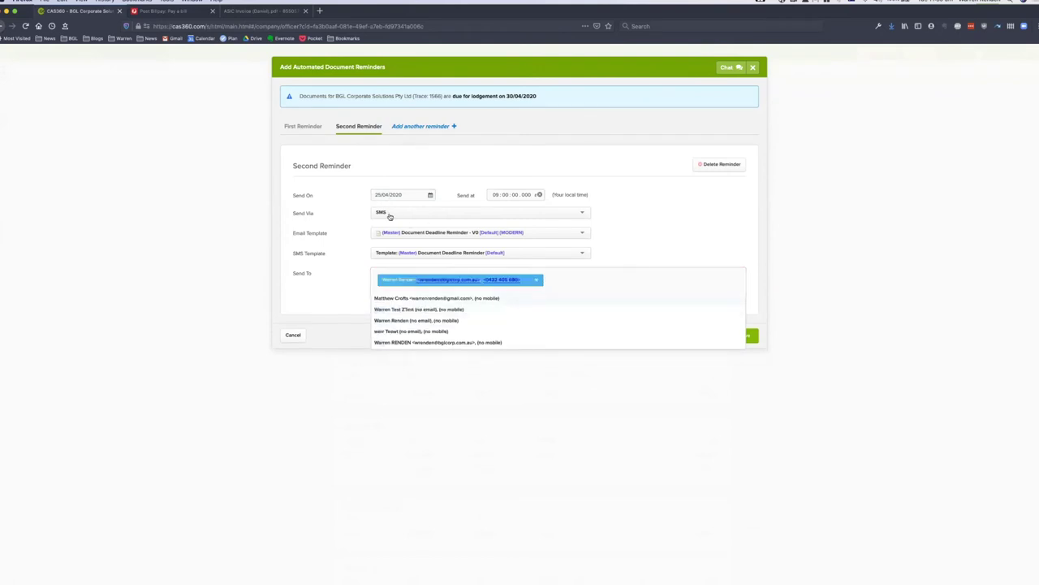
{"action": "left_click", "coordinate": [650, 241]}
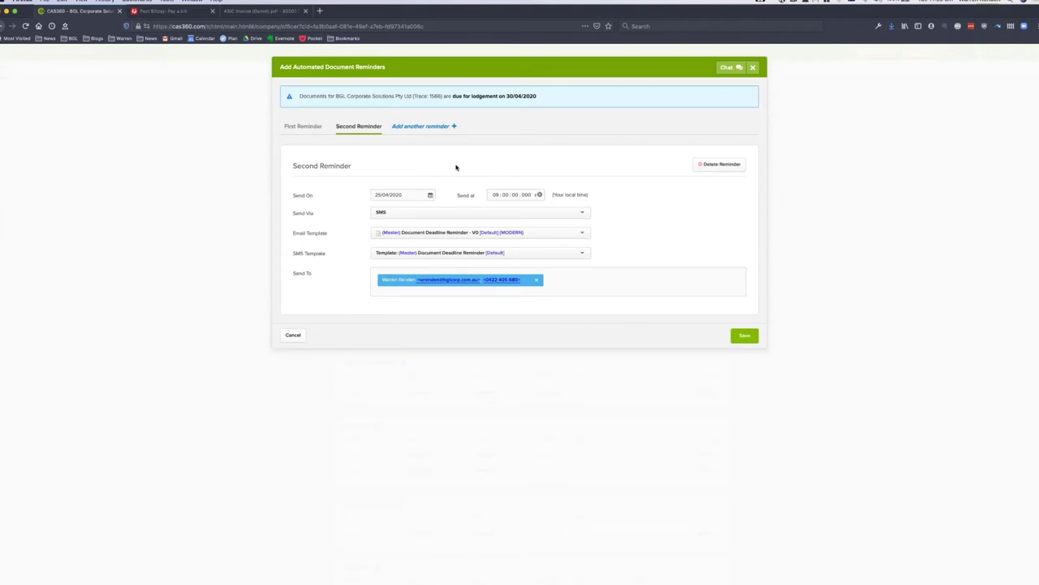
- Add a third reminder sent via Email And SMS to the same contact with email and mobile, and save the automated document reminders
{"action": "left_click", "coordinate": [409, 127]}
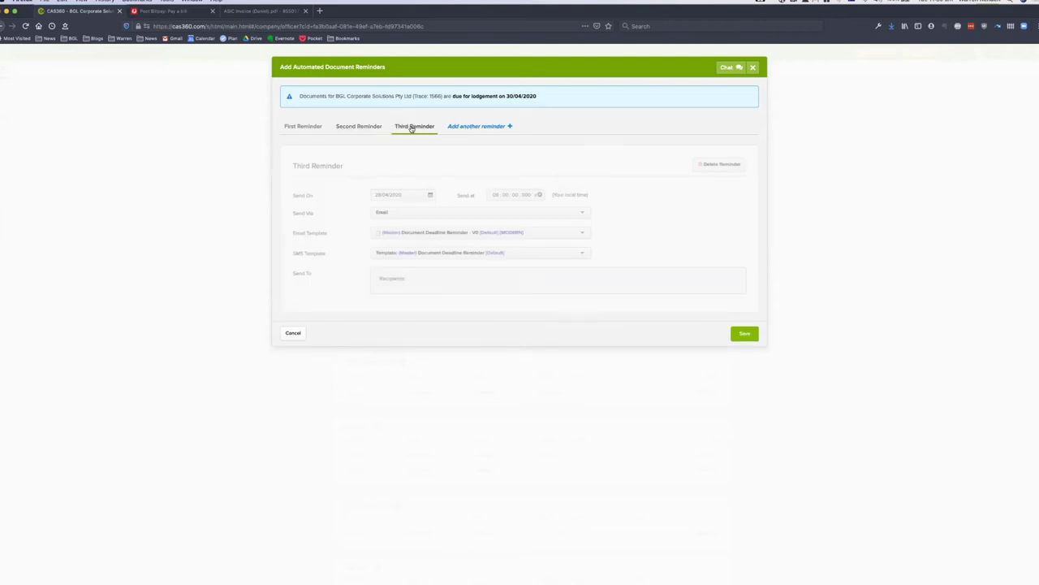
{"action": "left_click", "coordinate": [402, 215]}
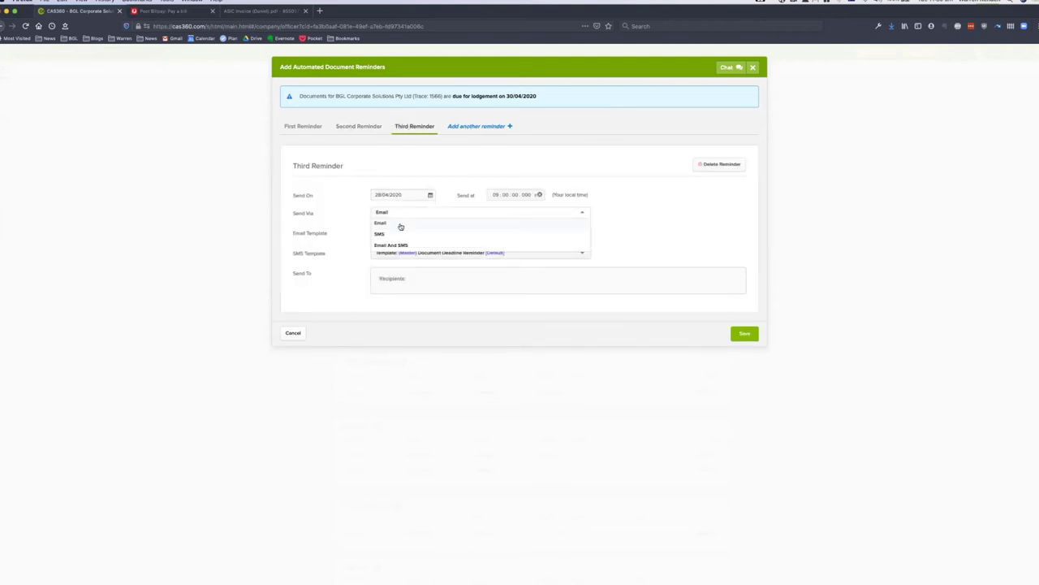
{"action": "left_click", "coordinate": [399, 246]}
{"action": "type", "text": "warr"}
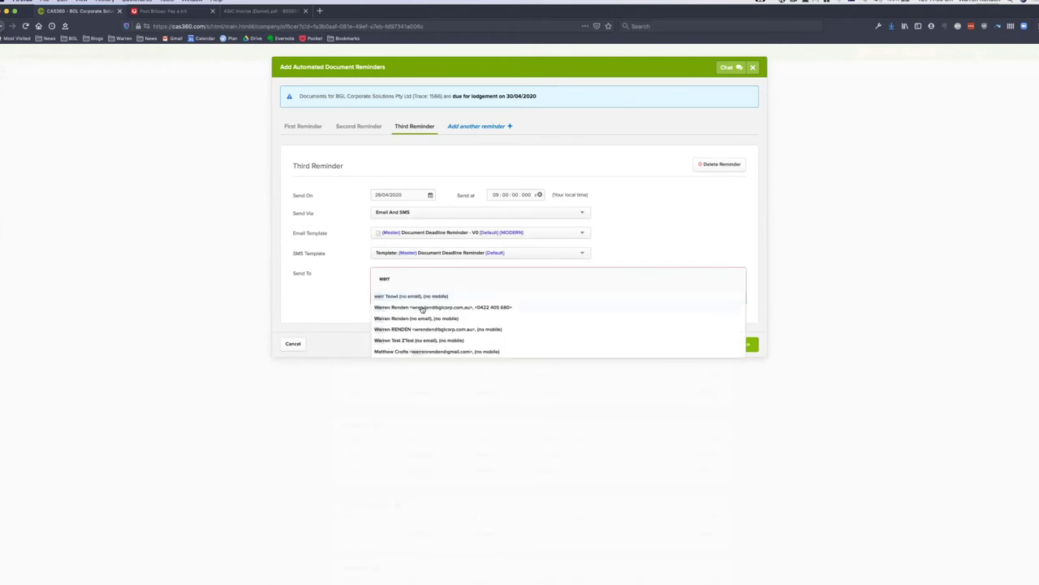
{"action": "left_click", "coordinate": [422, 306]}
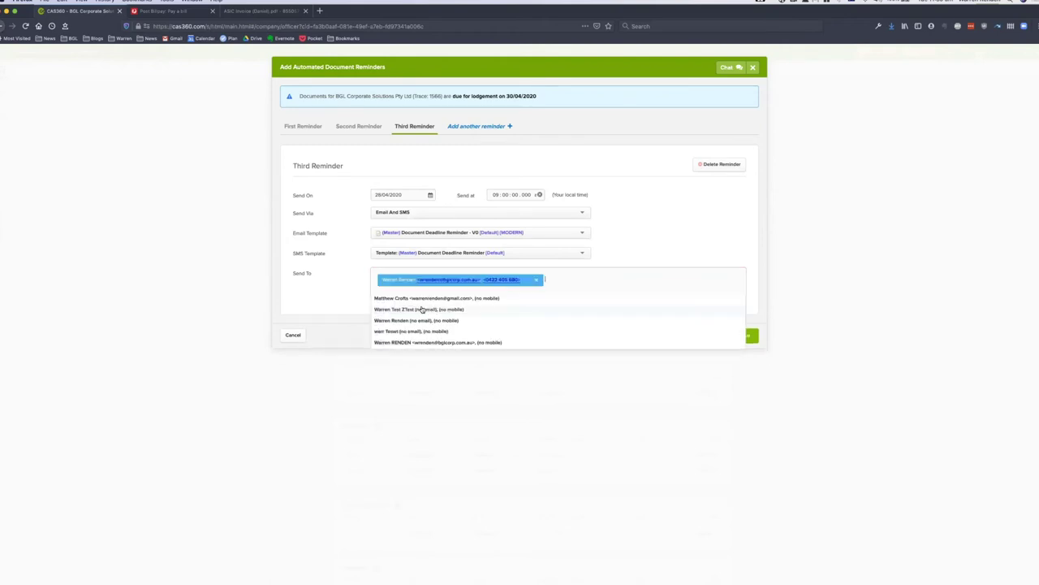
{"action": "left_click", "coordinate": [655, 229]}
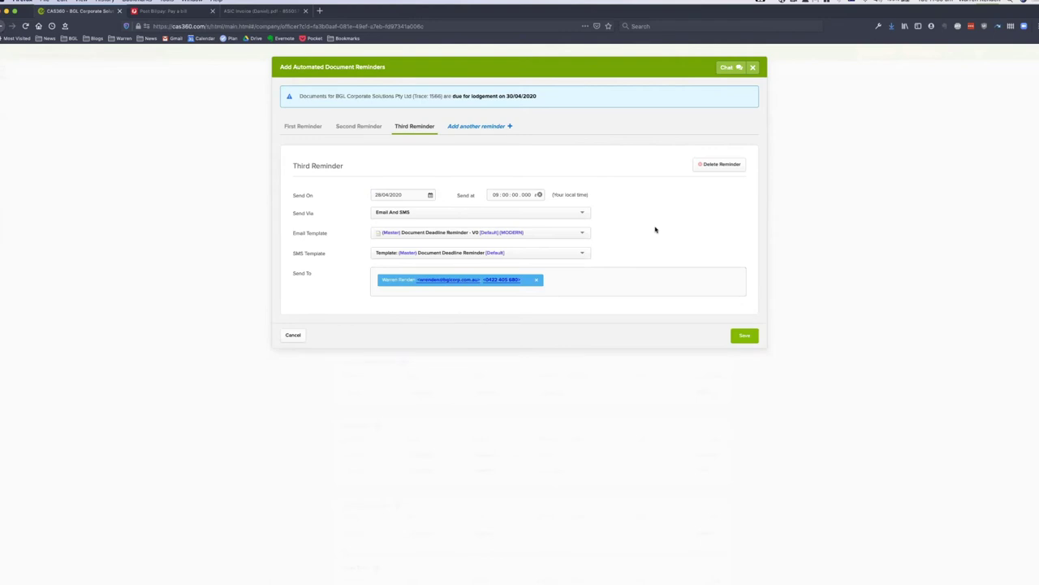
{"action": "left_click", "coordinate": [742, 338]}
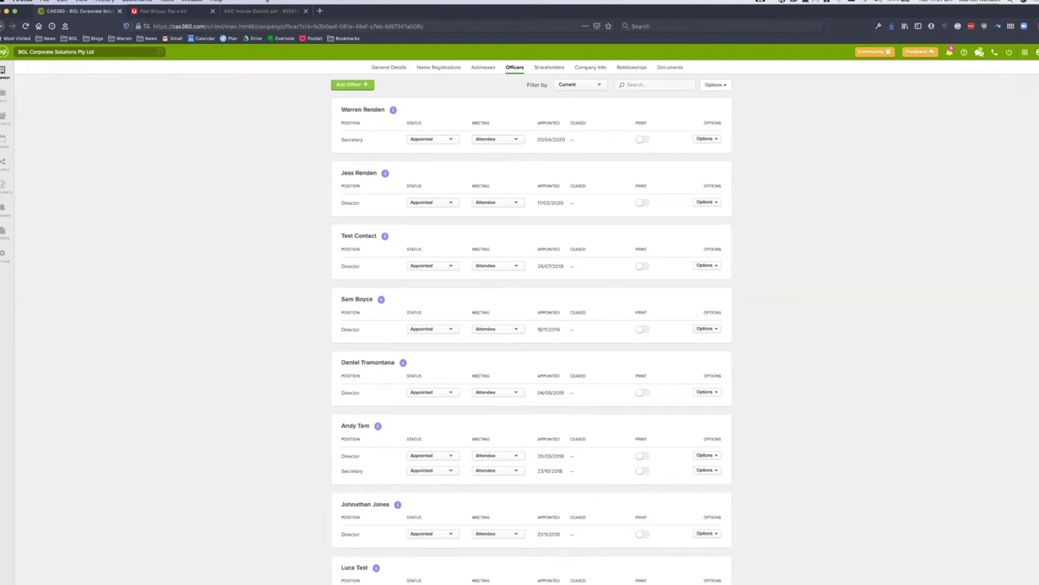
- Switch to the PowerPoint slideshow and advance to the next slide
{"action": "key", "text": "super+Tab"}
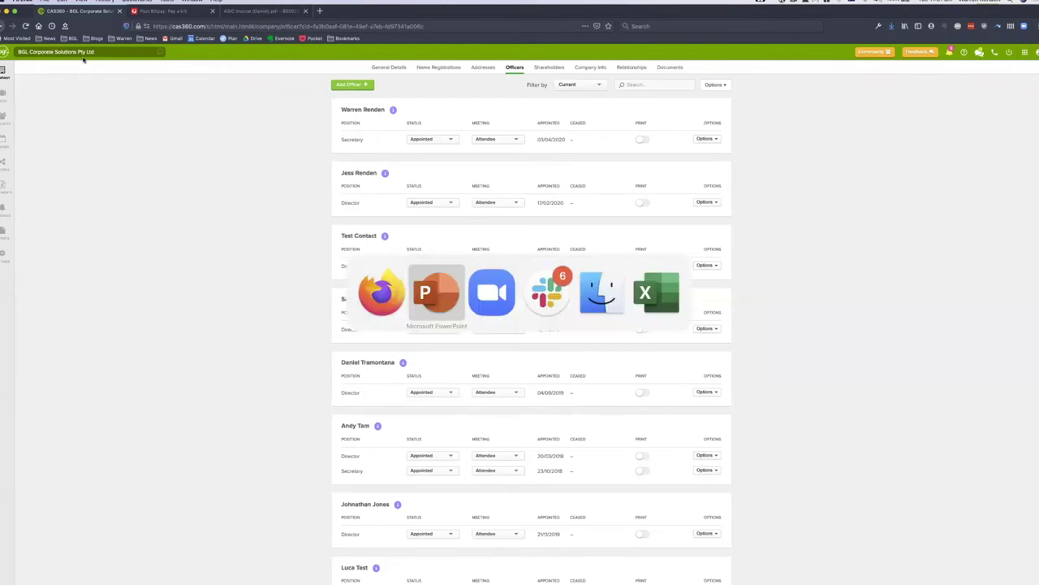
{"action": "key", "text": "Right"}
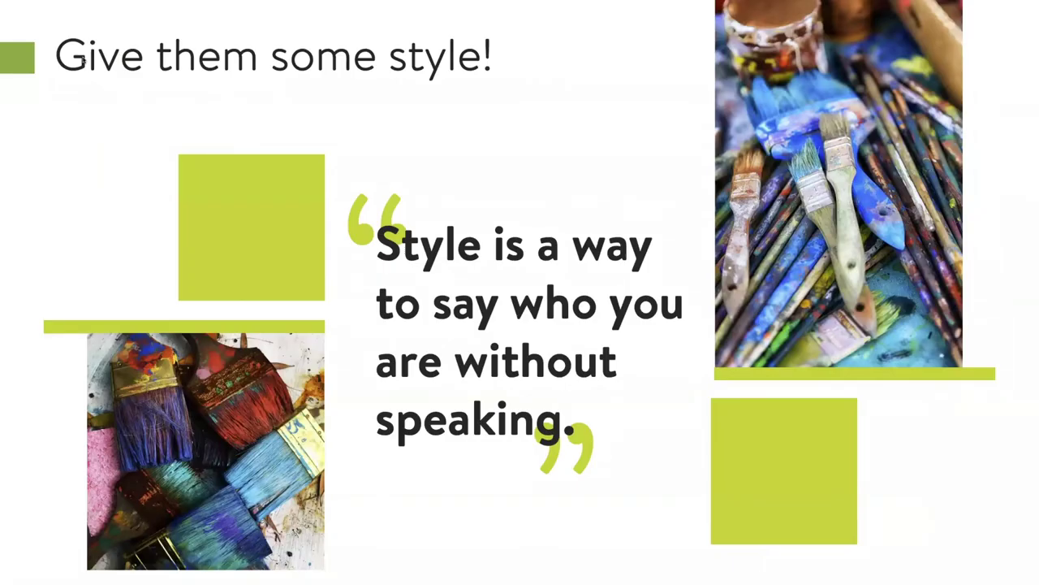
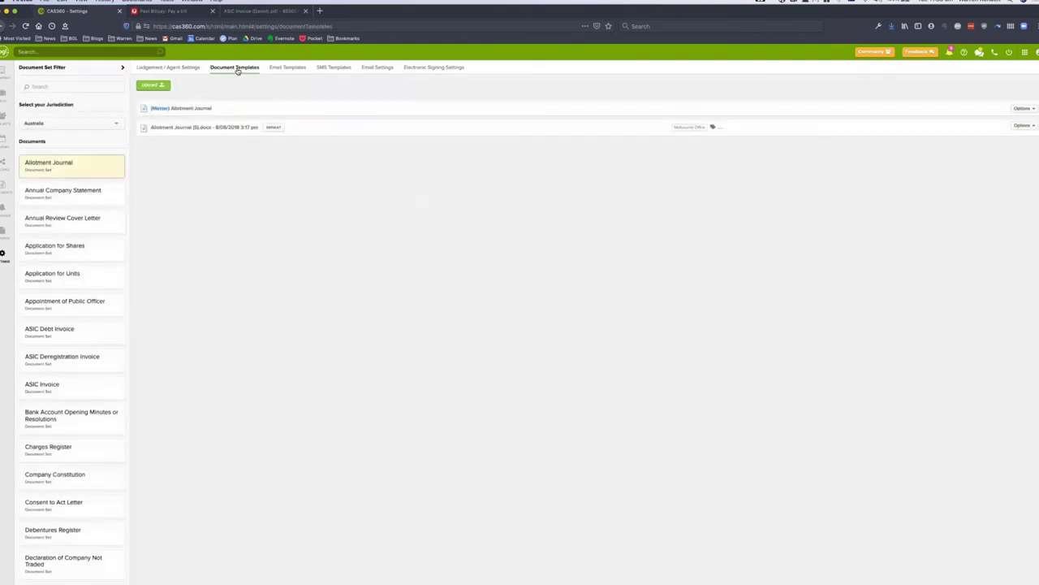
- Download the default Annual Review Cover Letter template, 2020AccountingFirmCoverLetter.docx, and open it in Microsoft Word
{"action": "scroll", "coordinate": [62, 268], "scroll_direction": "down", "scroll_amount": 3}
{"action": "scroll", "coordinate": [62, 268], "scroll_direction": "up", "scroll_amount": 3}
{"action": "scroll", "coordinate": [62, 242], "scroll_direction": "down", "scroll_amount": 3}
{"action": "scroll", "coordinate": [63, 236], "scroll_direction": "up", "scroll_amount": 4}
{"action": "left_click", "coordinate": [68, 228]}
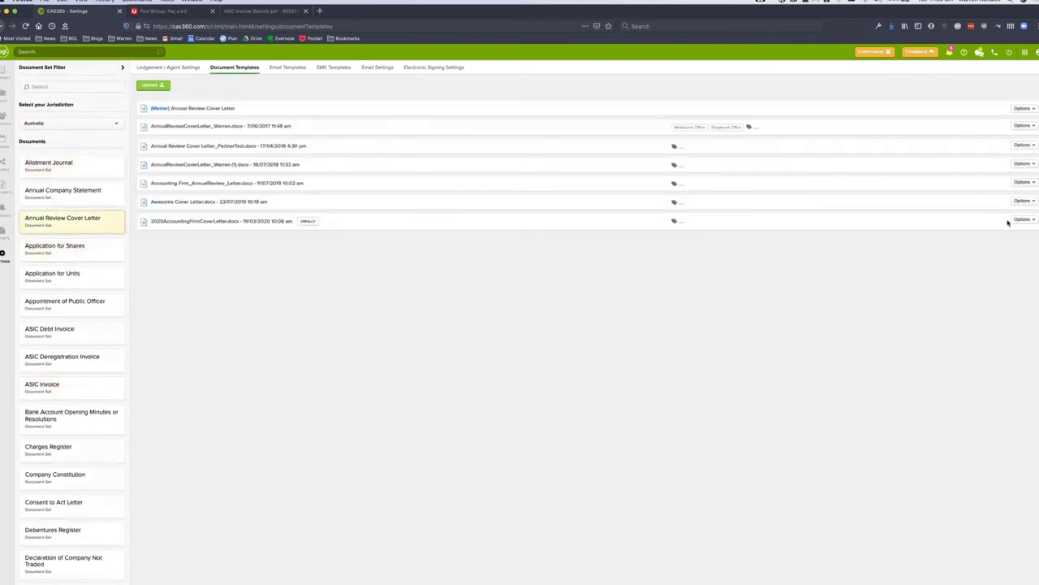
{"action": "left_click", "coordinate": [1025, 220]}
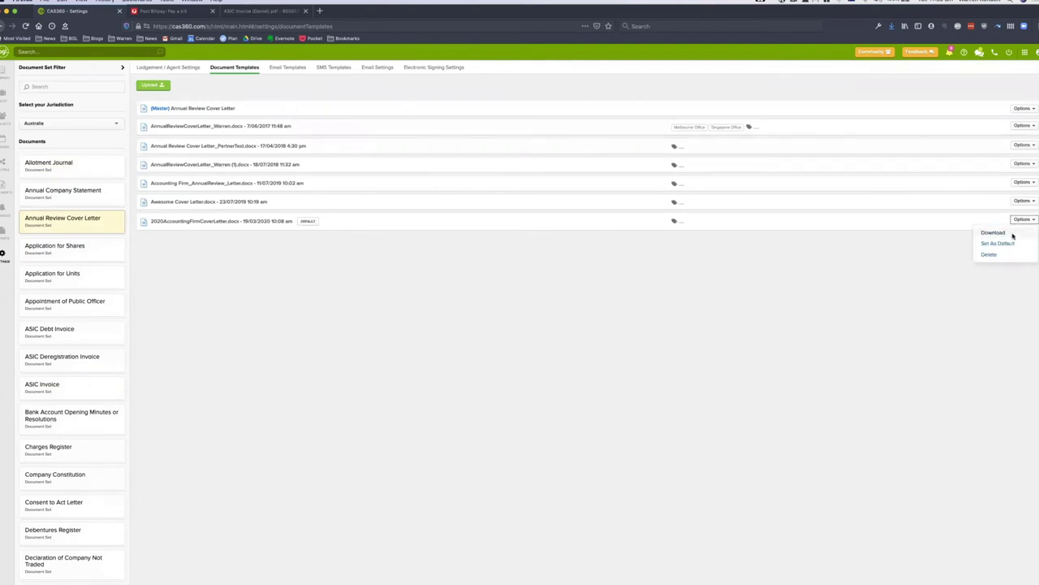
{"action": "left_click", "coordinate": [999, 233]}
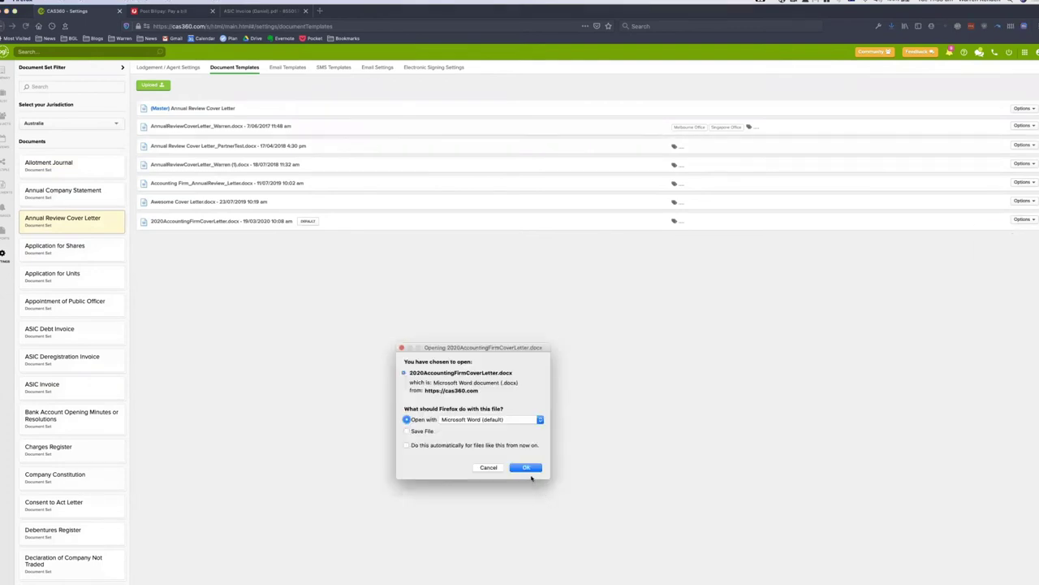
{"action": "left_click", "coordinate": [527, 468]}
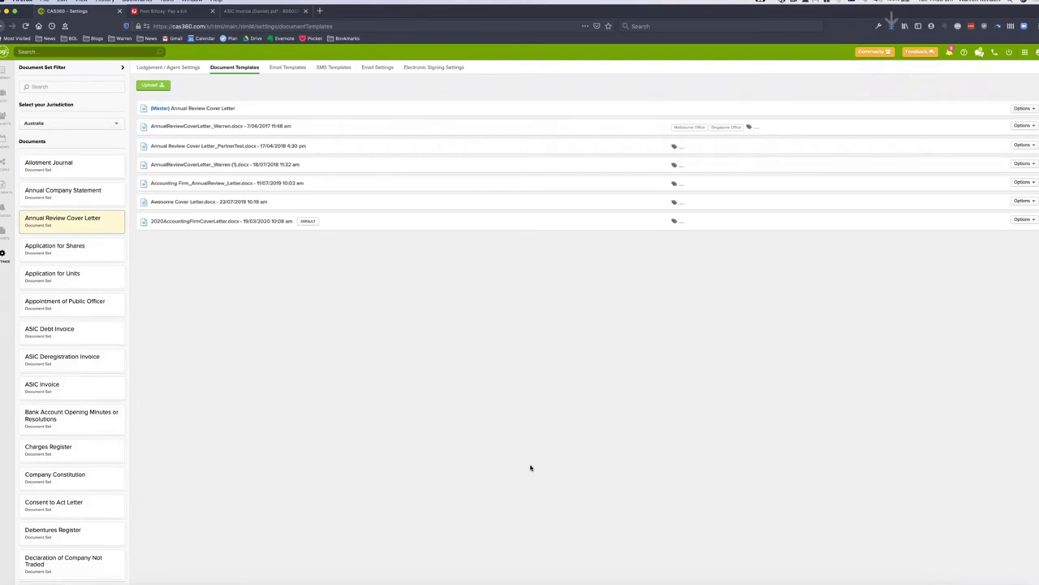
{"action": "left_click", "coordinate": [907, 575]}
{"action": "mouse_move", "coordinate": [583, 579]}
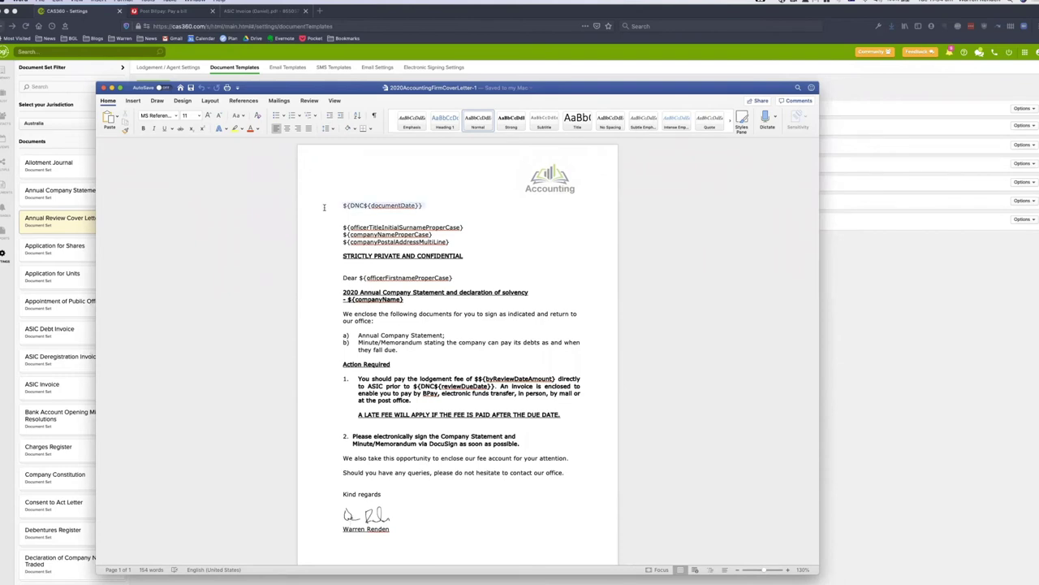
- Review the merge fields in the cover letter template, starting with the document date, and close the document
{"action": "left_click", "coordinate": [410, 208]}
{"action": "scroll", "coordinate": [410, 298], "scroll_direction": "down", "scroll_amount": 1}
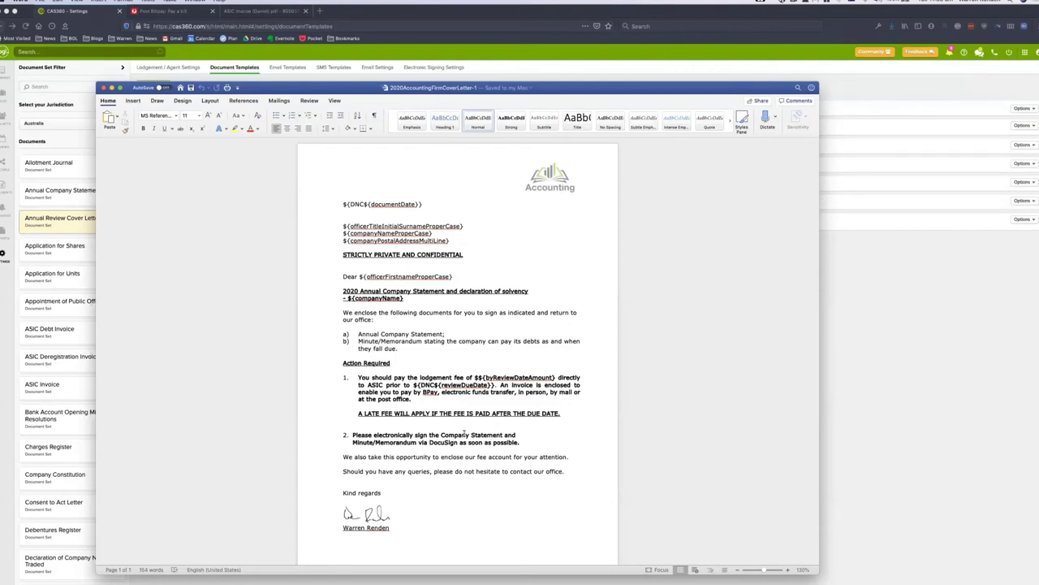
{"action": "left_click", "coordinate": [104, 87]}
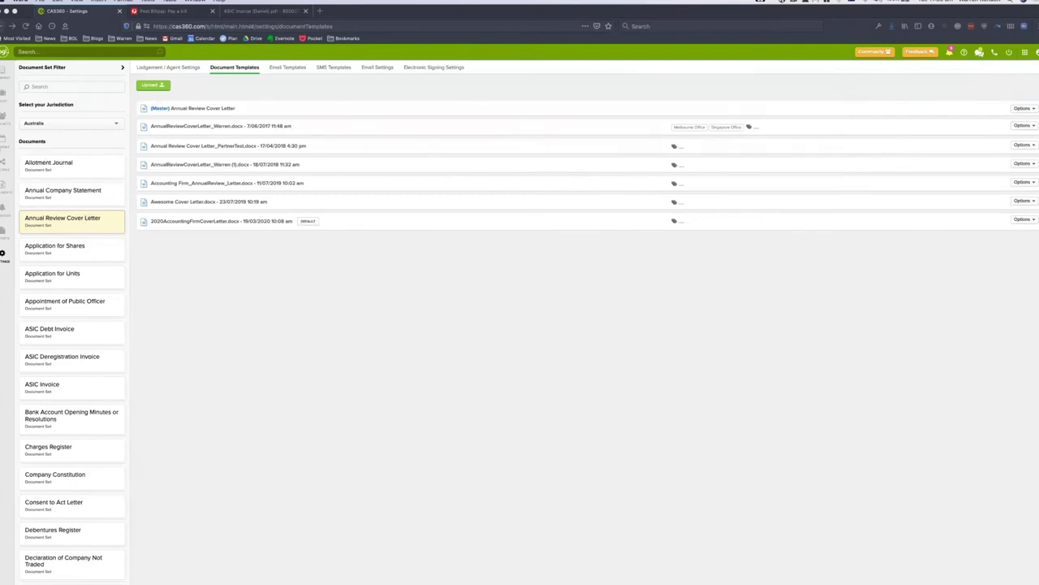
- Prepare the annual review documents for Daniels Bgl Regtech Company Pty Ltd and preview the Cover Letter, checking the addressee and lodgement fee
{"action": "left_click", "coordinate": [4, 140]}
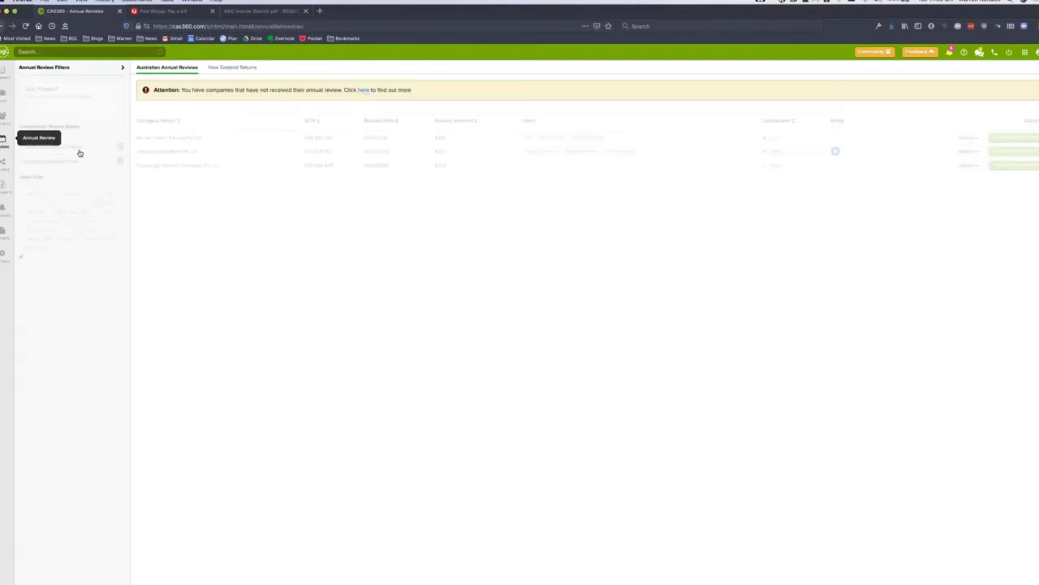
{"action": "left_click", "coordinate": [1021, 165]}
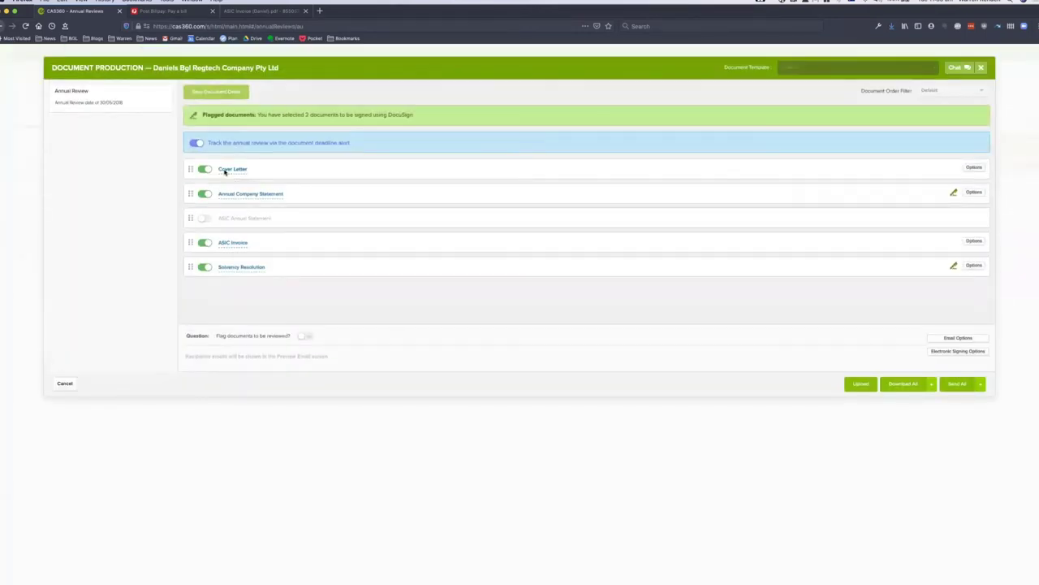
{"action": "left_click", "coordinate": [226, 171]}
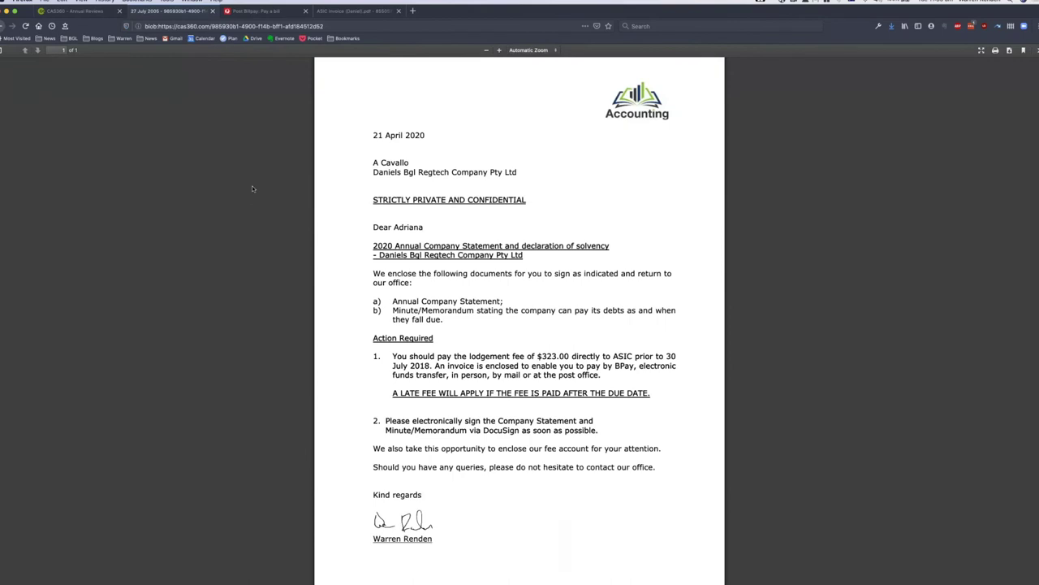
{"action": "scroll", "coordinate": [252, 185], "scroll_direction": "down", "scroll_amount": 1}
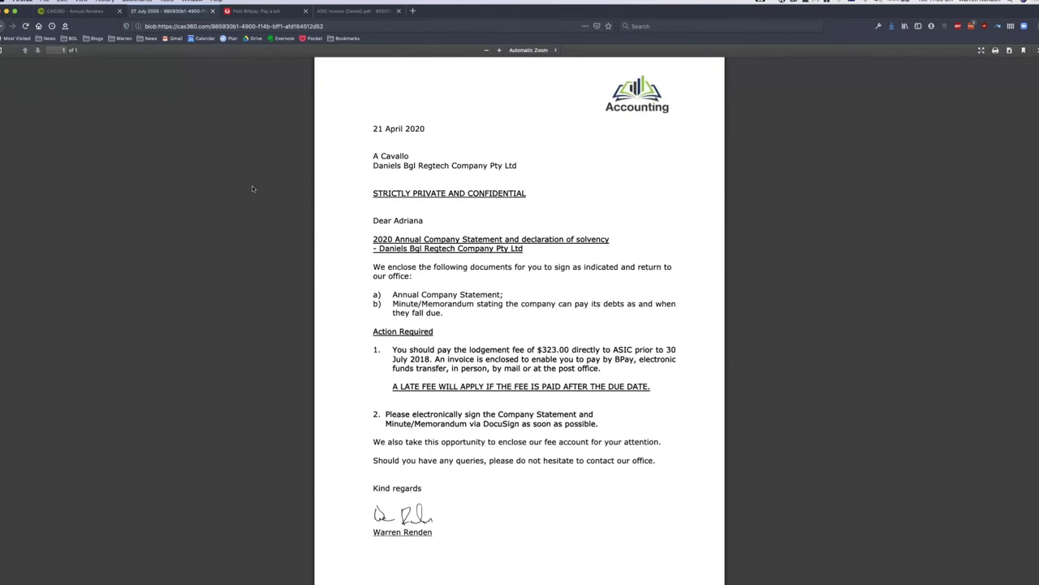
{"action": "left_click_drag", "start_coordinate": [373, 129], "coordinate": [402, 166]}
{"action": "scroll", "coordinate": [455, 271], "scroll_direction": "down", "scroll_amount": 2}
{"action": "left_click_drag", "start_coordinate": [537, 330], "coordinate": [557, 325]}
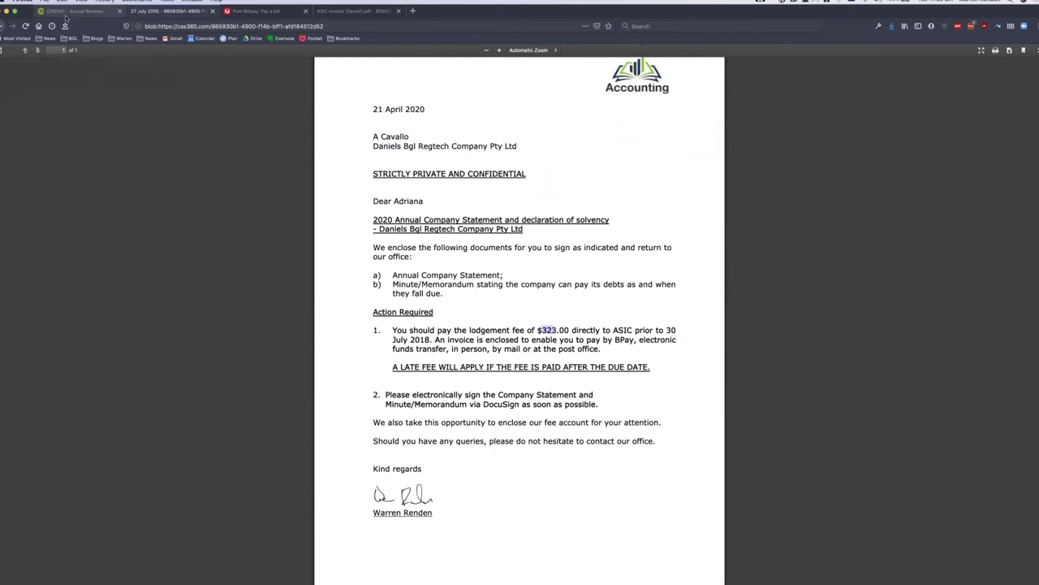
- Preview the Annual Company Statement through to its declaration and signature page, and return to document production
{"action": "left_click", "coordinate": [65, 11]}
{"action": "left_click", "coordinate": [245, 195]}
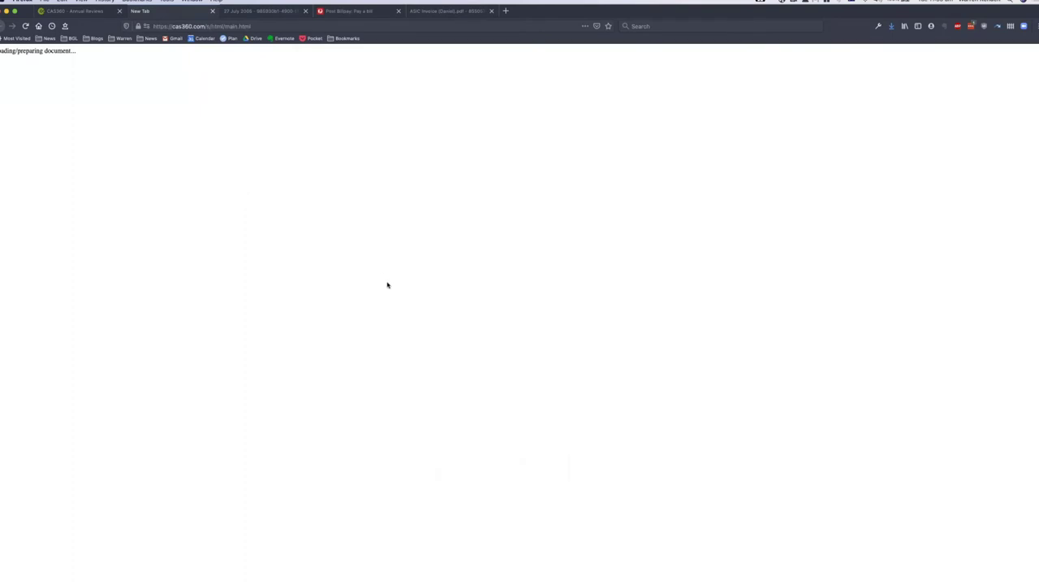
{"action": "scroll", "coordinate": [412, 307], "scroll_direction": "down", "scroll_amount": 15}
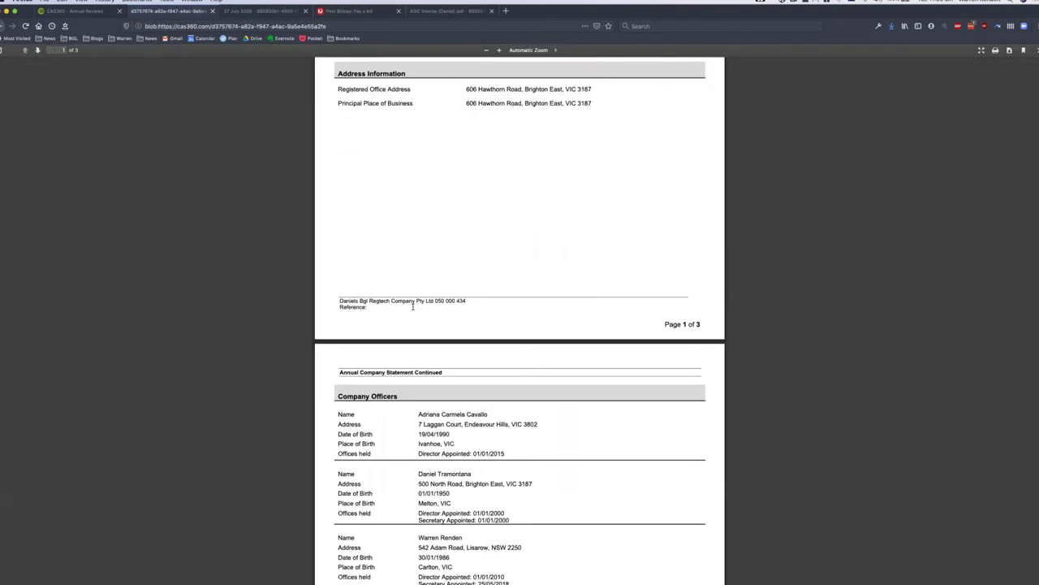
{"action": "scroll", "coordinate": [418, 308], "scroll_direction": "down", "scroll_amount": 10}
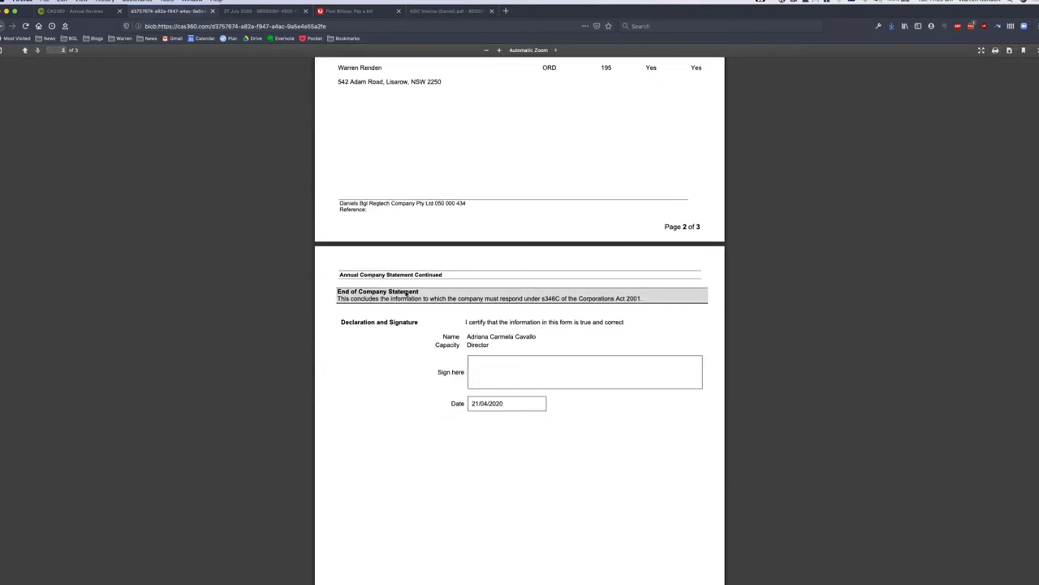
{"action": "key", "text": "ctrl+shift+Tab"}
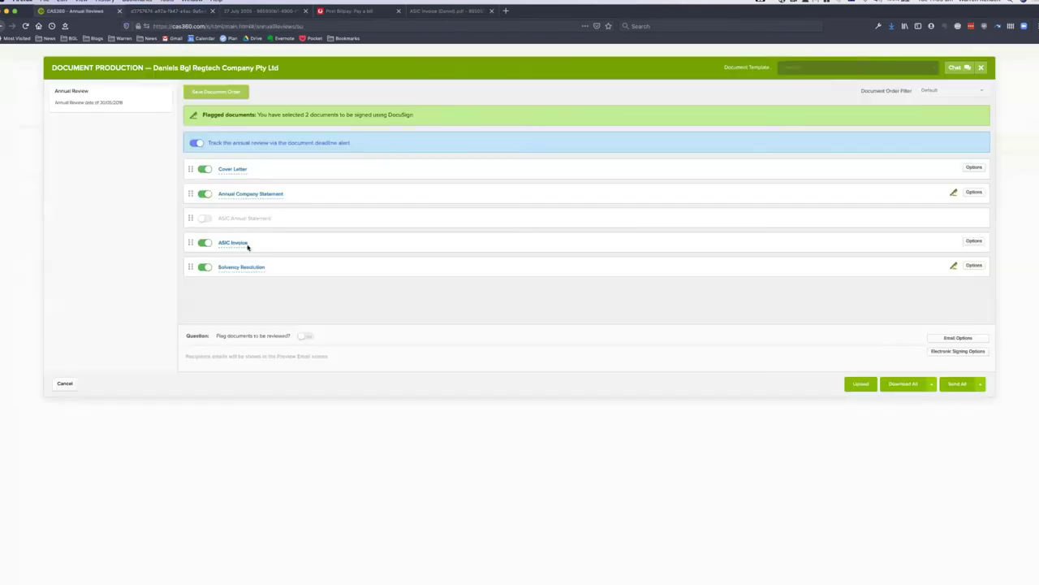
- Preview the ASIC Invoice and the Solvency Resolution, and cancel document production
{"action": "left_click", "coordinate": [247, 243]}
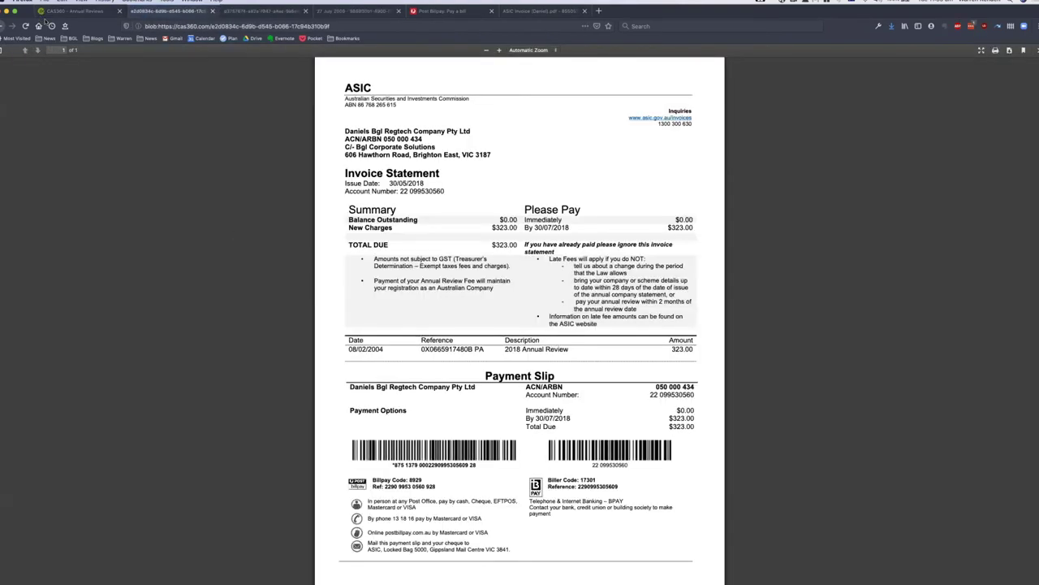
{"action": "left_click", "coordinate": [43, 12]}
{"action": "left_click", "coordinate": [234, 268]}
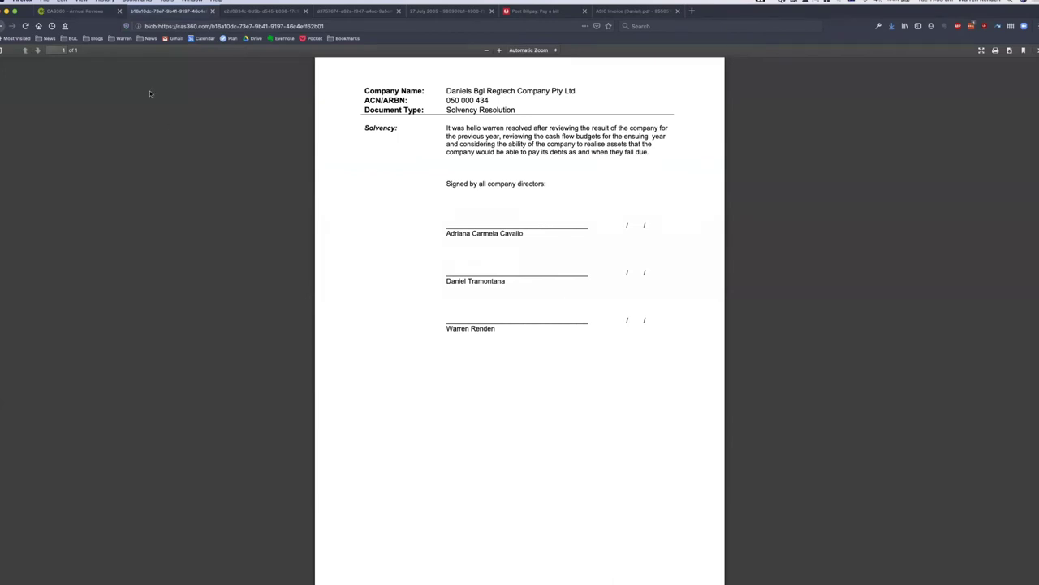
{"action": "left_click", "coordinate": [94, 15]}
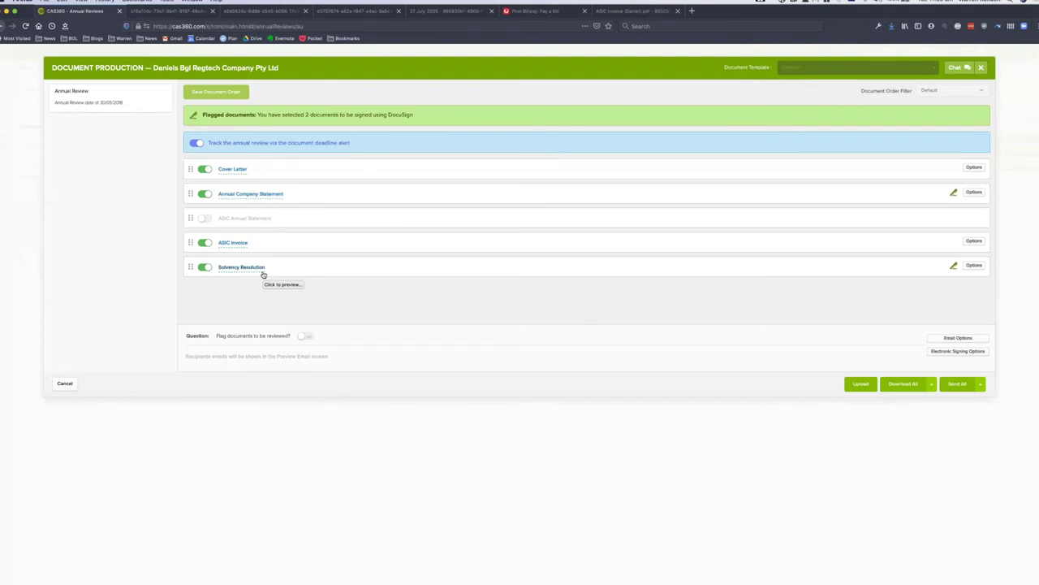
{"action": "left_click", "coordinate": [58, 383]}
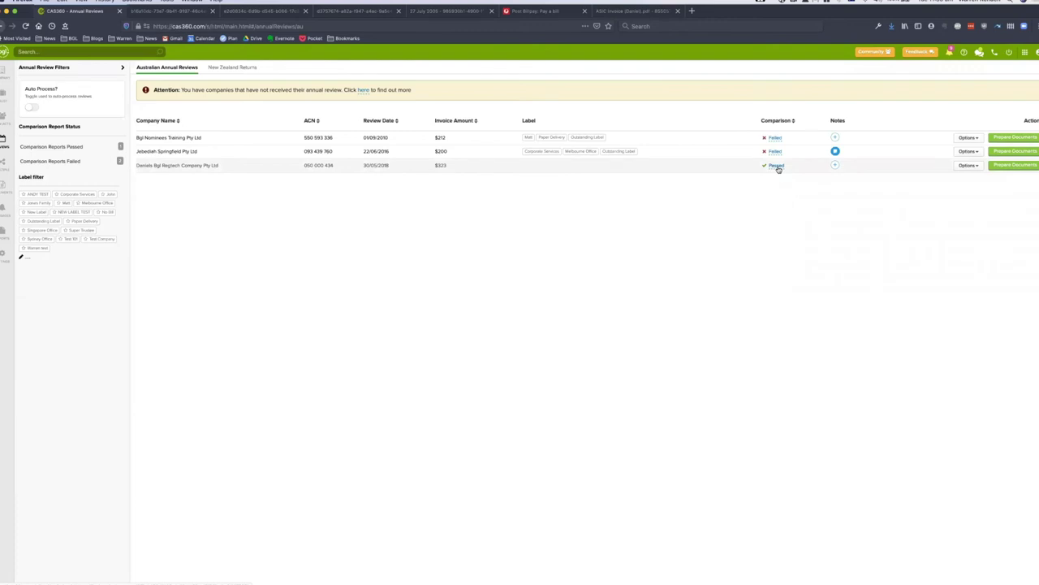
{"action": "key", "text": "super+Tab"}
{"action": "key", "text": "super+Tab"}
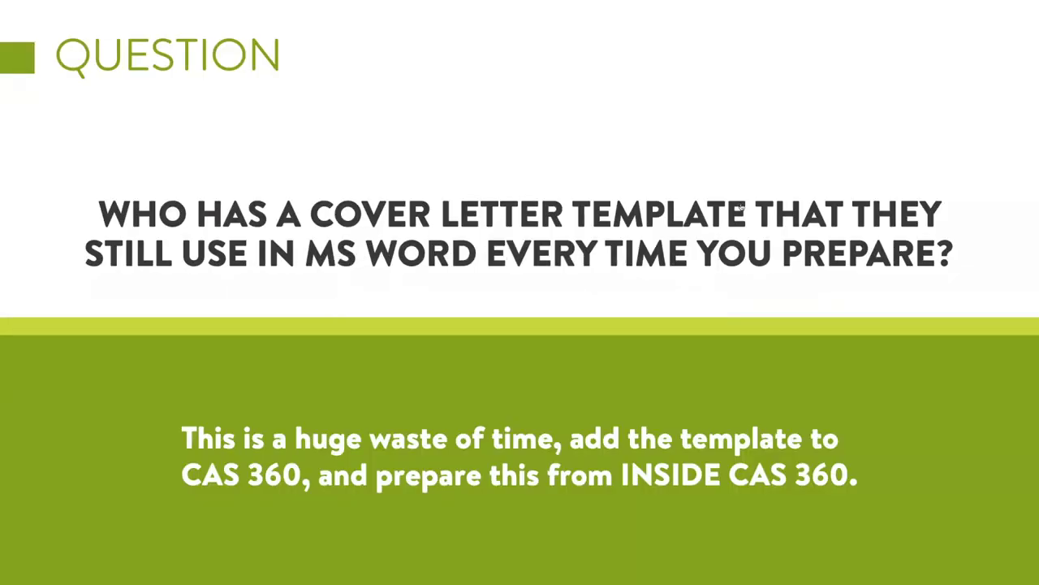
{"action": "key", "text": "super+Tab"}
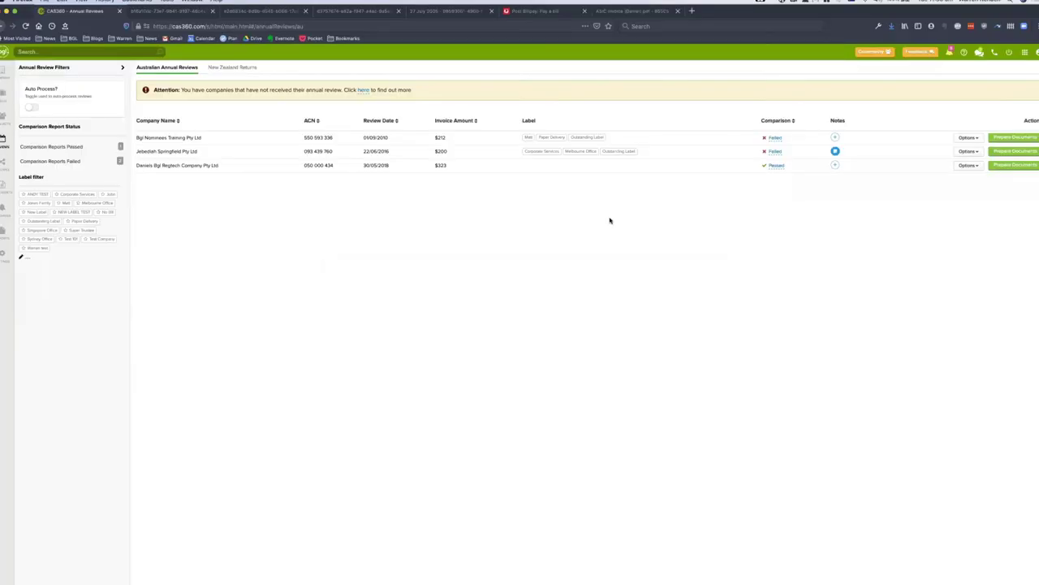
- Open the default modern (Master) Annual Review email template from the settings and review its layout and merge fields
{"action": "left_click", "coordinate": [4, 257]}
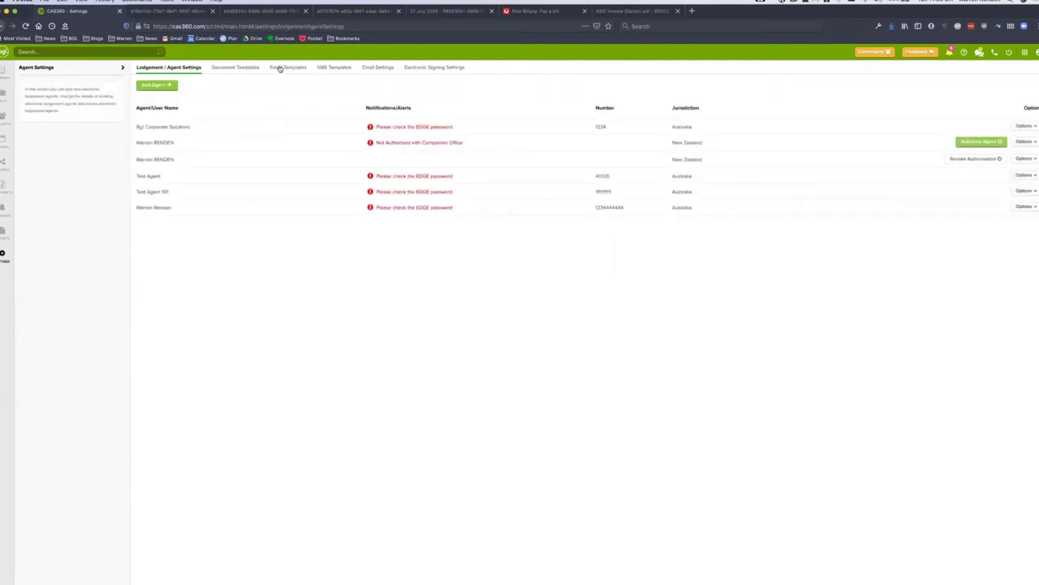
{"action": "left_click", "coordinate": [280, 69]}
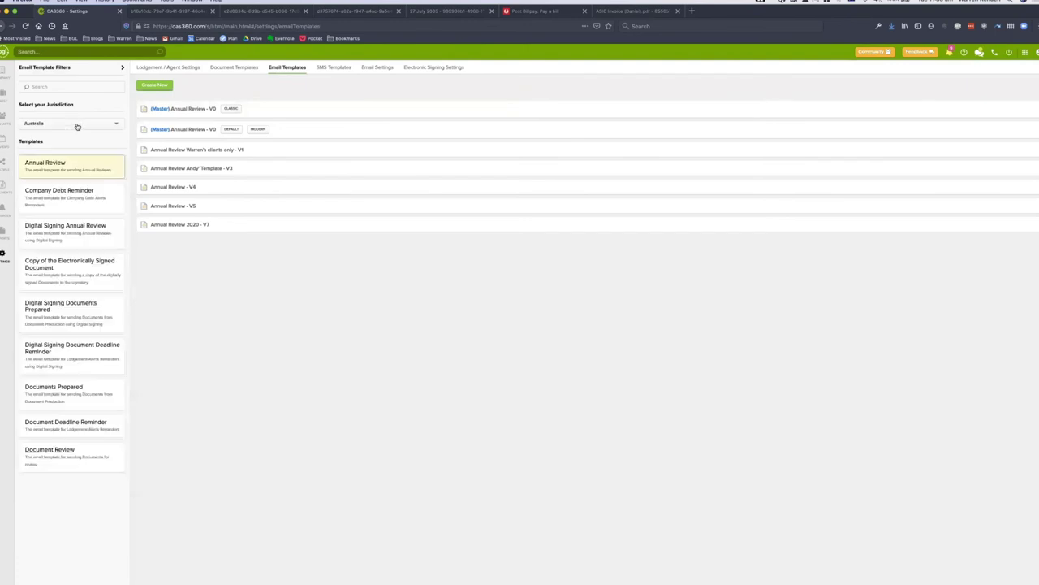
{"action": "left_click", "coordinate": [325, 131]}
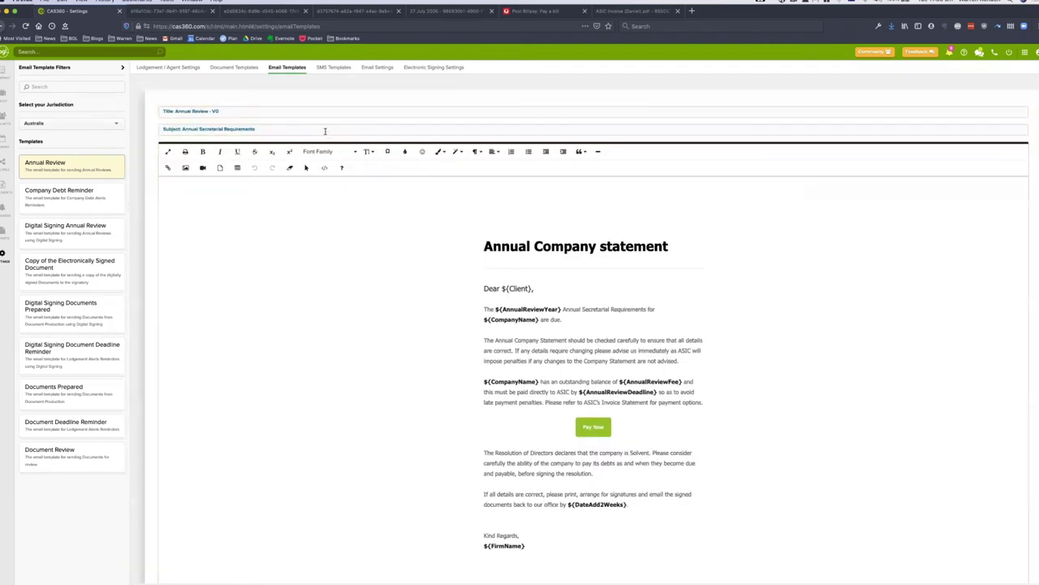
{"action": "scroll", "coordinate": [341, 242], "scroll_direction": "down", "scroll_amount": 1}
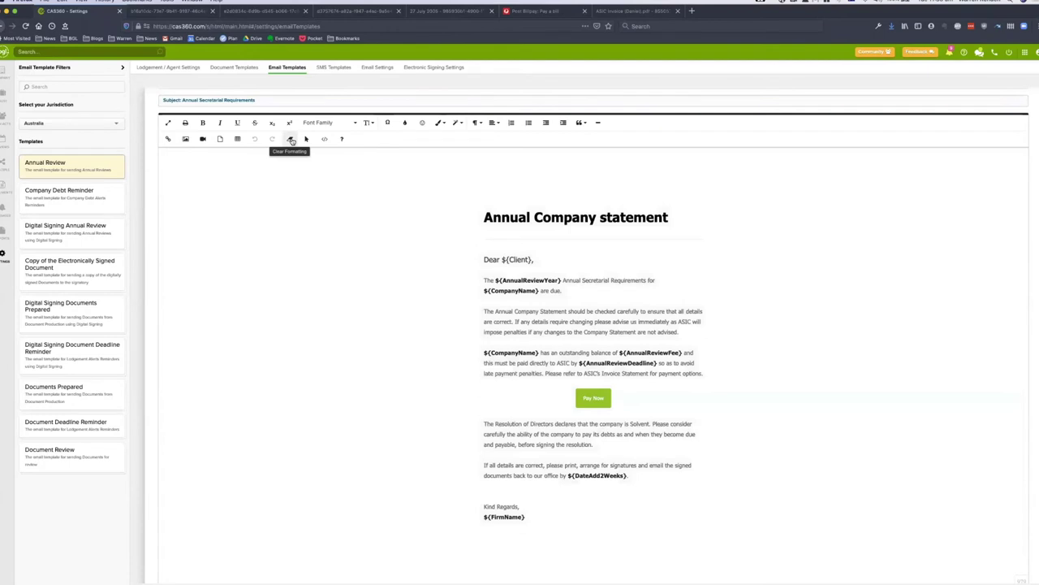
- Close the master email template and open the Annual Review 2020 - V7 template to review its logo, merge fields and signature
{"action": "scroll", "coordinate": [179, 558], "scroll_direction": "down", "scroll_amount": 1}
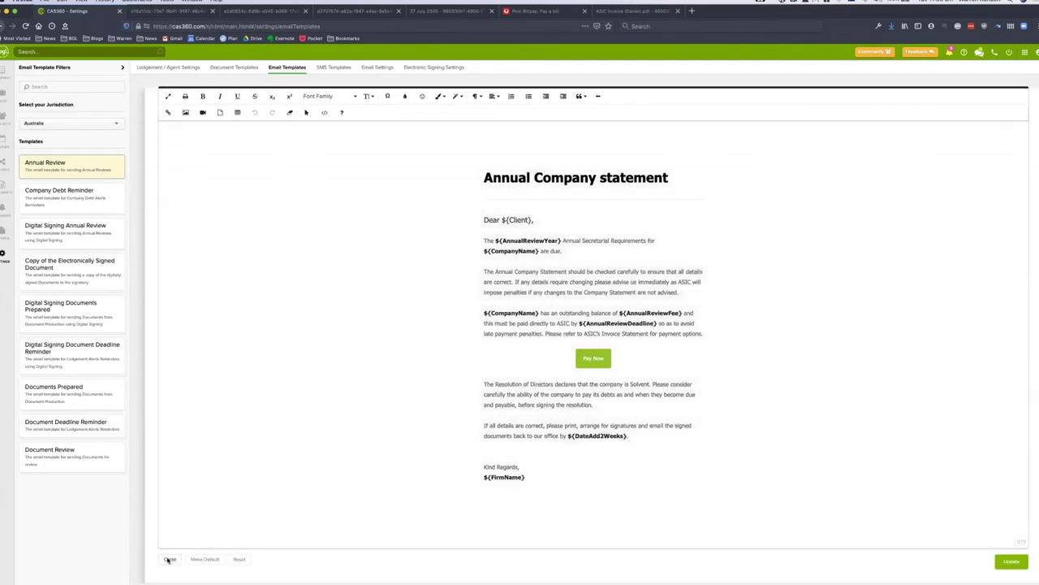
{"action": "left_click", "coordinate": [178, 560]}
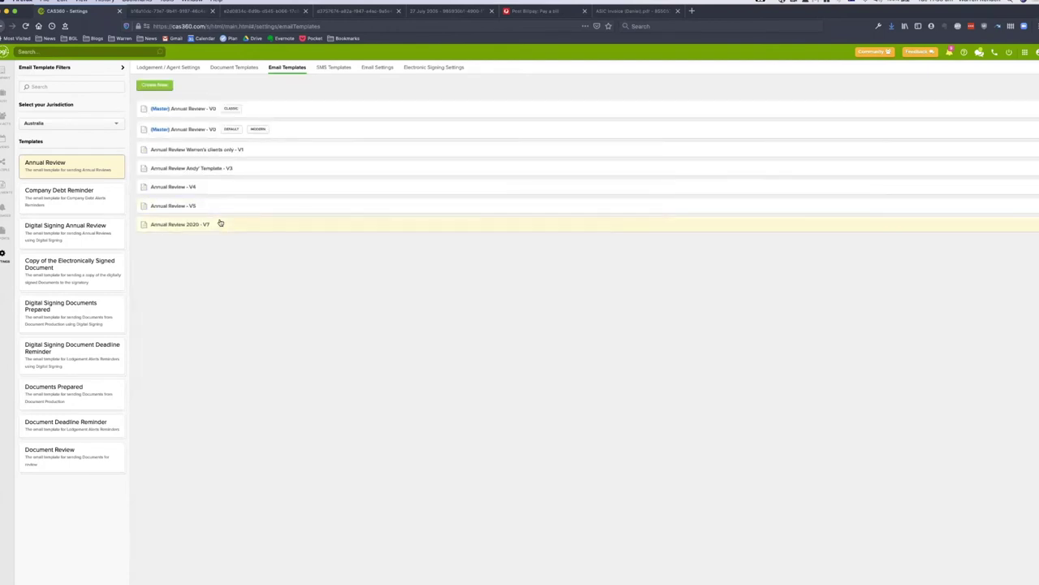
{"action": "left_click", "coordinate": [219, 223]}
{"action": "scroll", "coordinate": [333, 297], "scroll_direction": "down", "scroll_amount": 1}
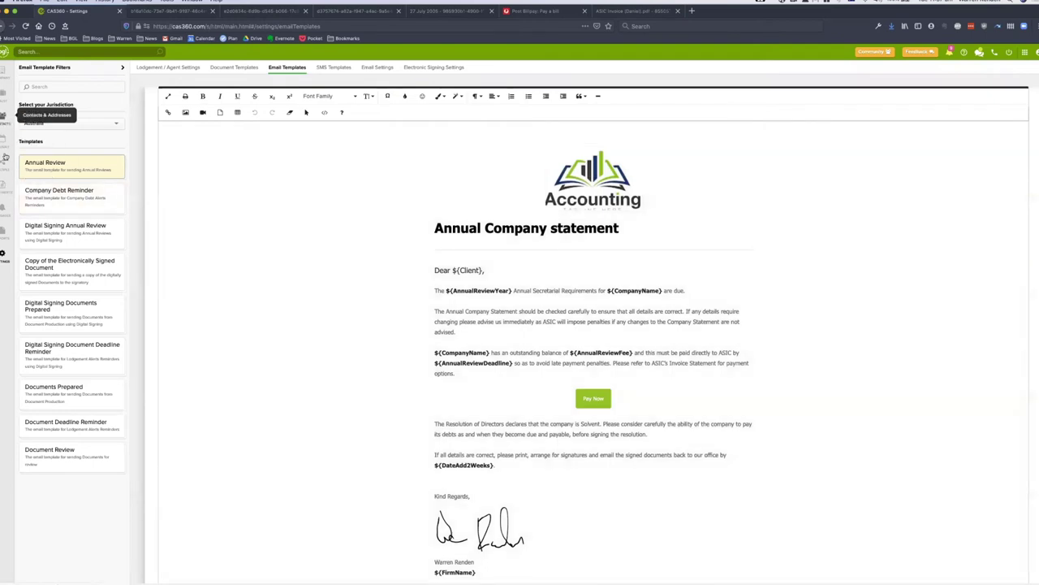
- Prepare the annual review documents for Daniels Bgl Regtech Company Pty Ltd and turn off electronic signing for them
{"action": "left_click", "coordinate": [5, 139]}
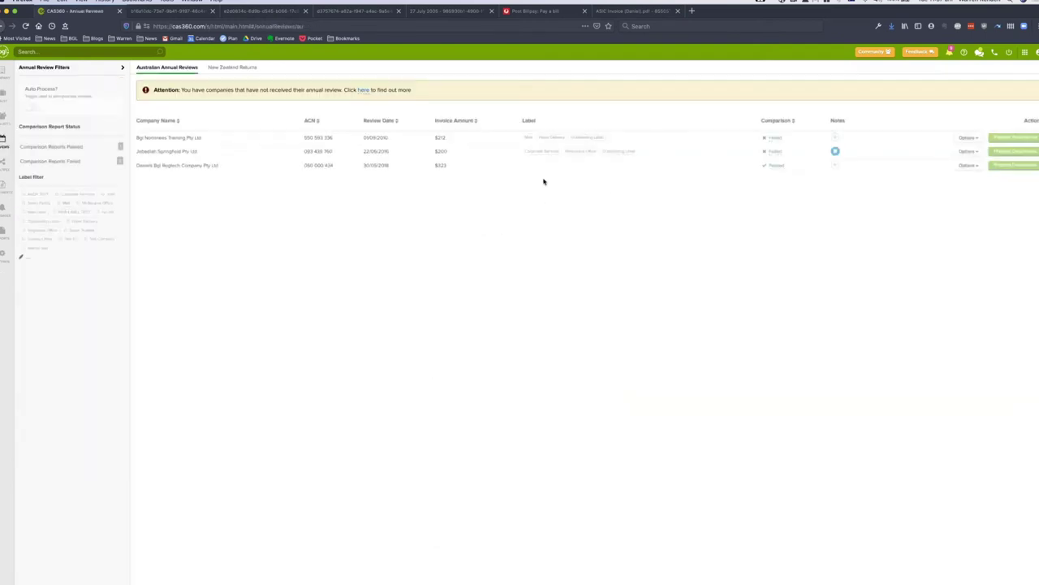
{"action": "left_click", "coordinate": [1030, 167]}
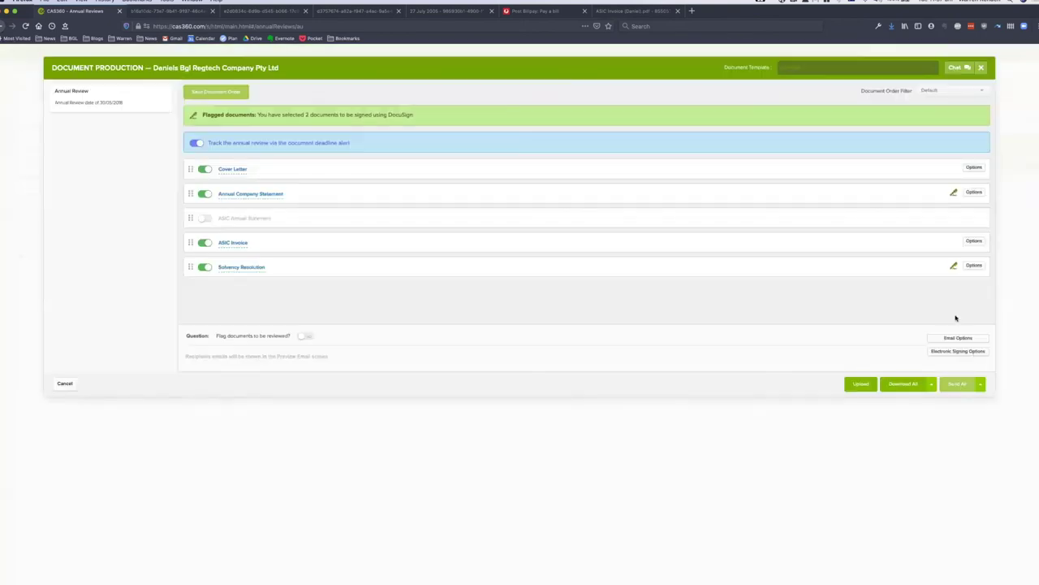
{"action": "left_click", "coordinate": [958, 350]}
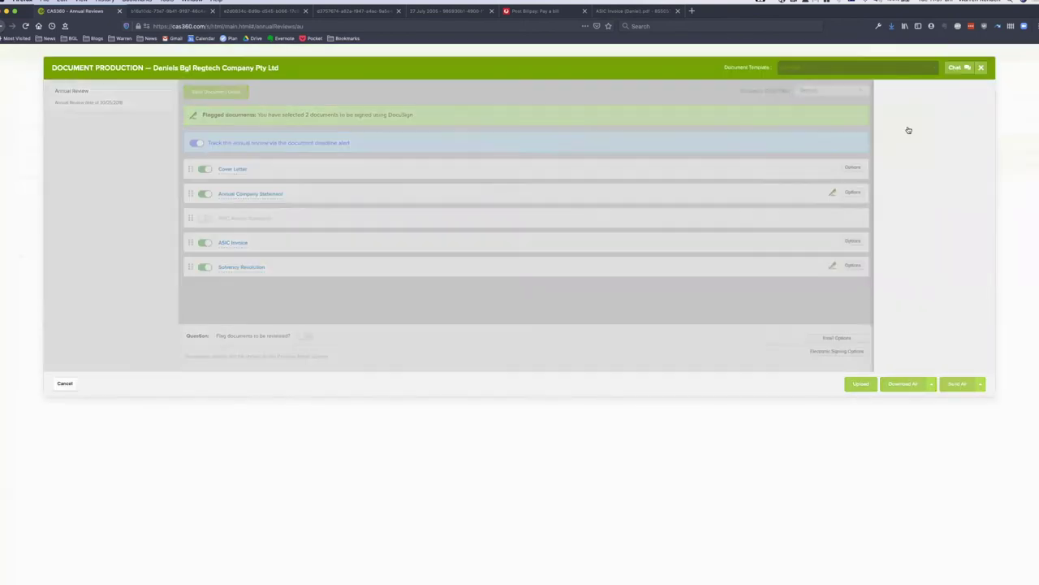
{"action": "left_click", "coordinate": [906, 125]}
{"action": "left_click", "coordinate": [904, 139]}
{"action": "left_click", "coordinate": [970, 357]}
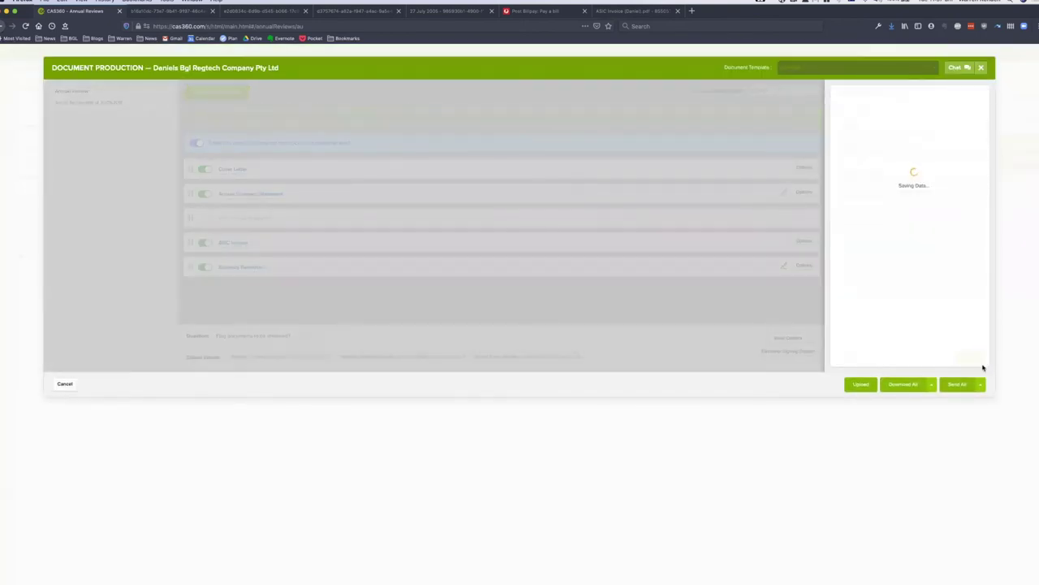
- Preview the email based on the default template, return to document production, and switch the email template to Annual Review 2020 - V7
{"action": "left_click", "coordinate": [960, 359]}
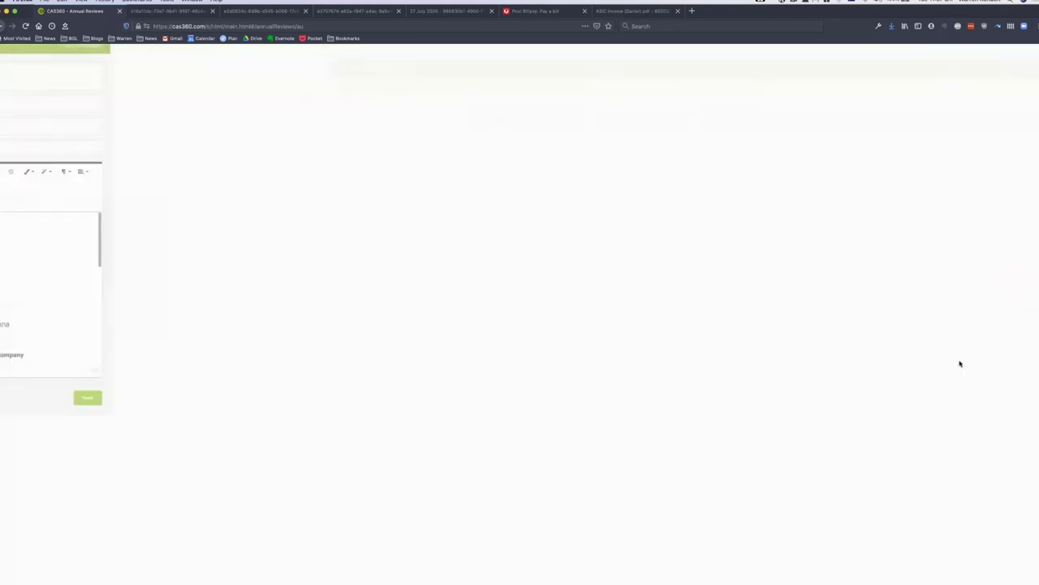
{"action": "left_click", "coordinate": [353, 423]}
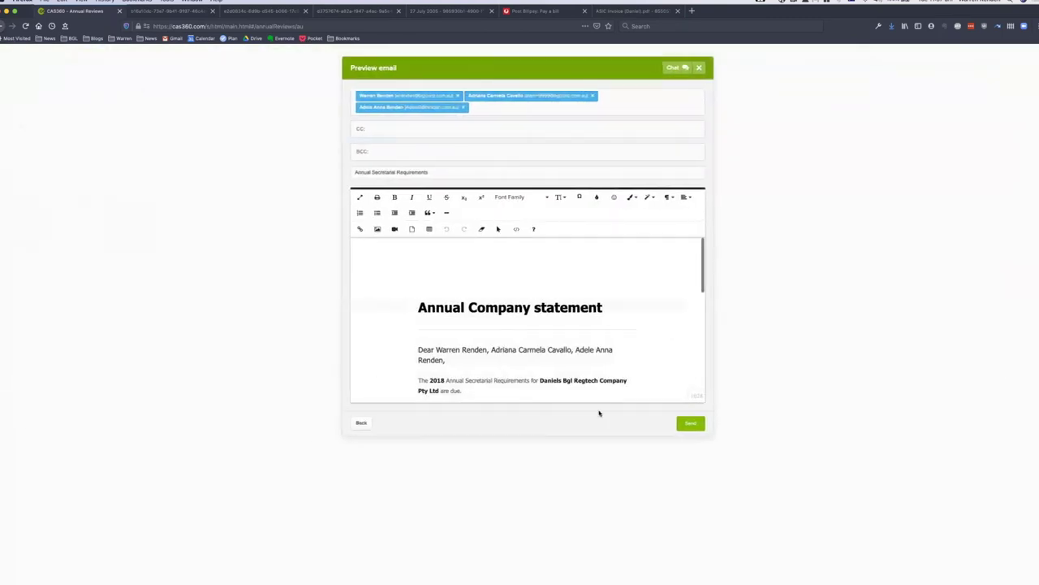
{"action": "left_click", "coordinate": [967, 312]}
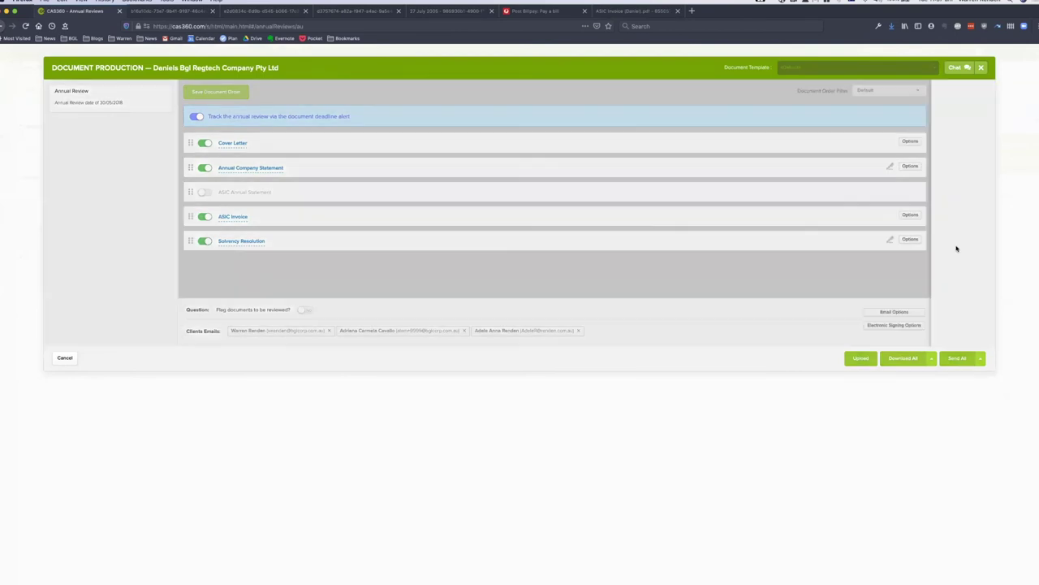
{"action": "left_click", "coordinate": [934, 128]}
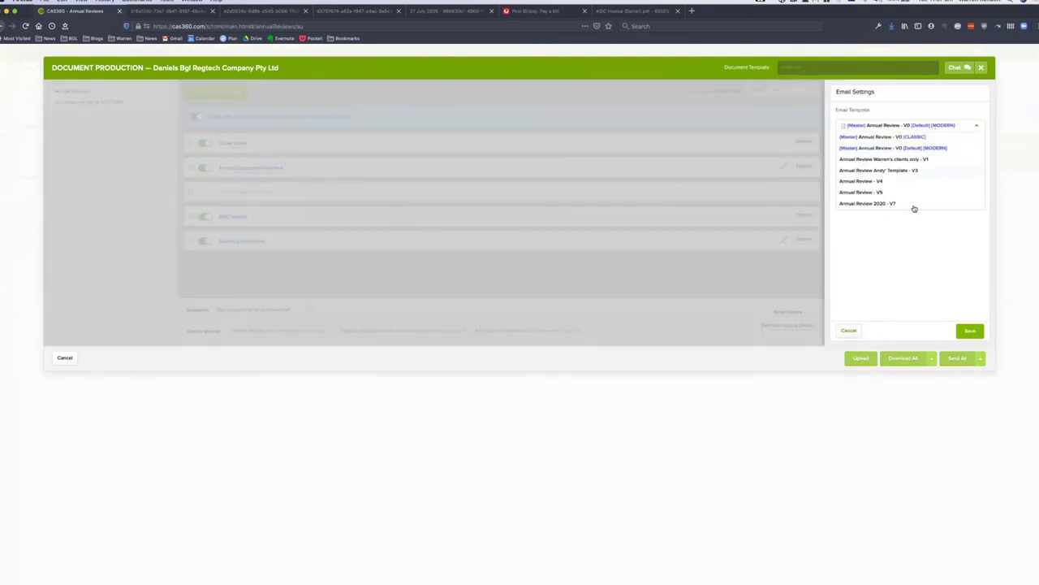
{"action": "left_click", "coordinate": [913, 204]}
{"action": "left_click", "coordinate": [971, 331]}
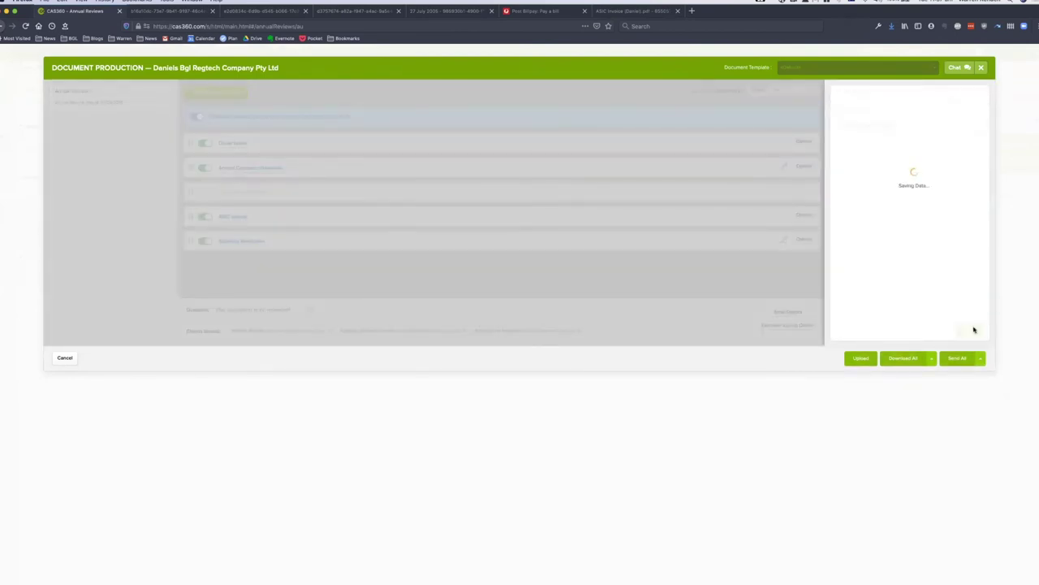
- Preview the customised annual review email through to its closing paragraphs and send it with the documents
{"action": "left_click", "coordinate": [962, 363]}
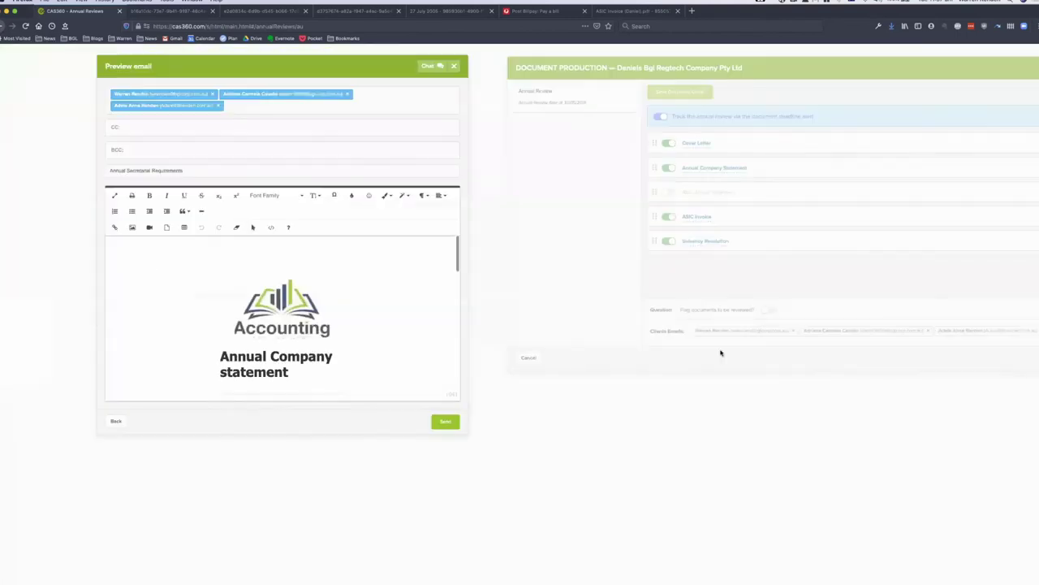
{"action": "scroll", "coordinate": [651, 335], "scroll_direction": "down", "scroll_amount": 5}
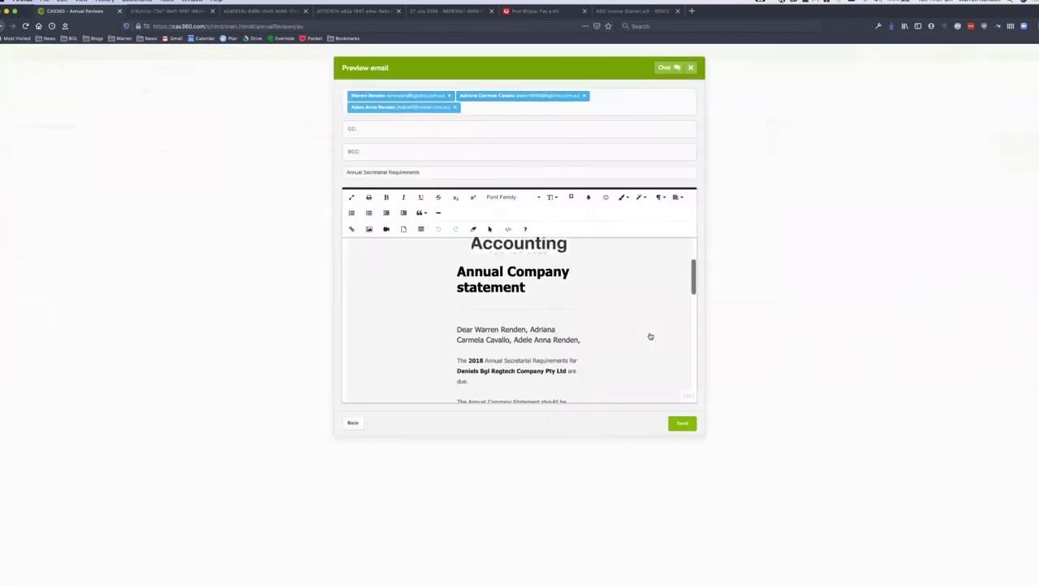
{"action": "scroll", "coordinate": [650, 336], "scroll_direction": "down", "scroll_amount": 5}
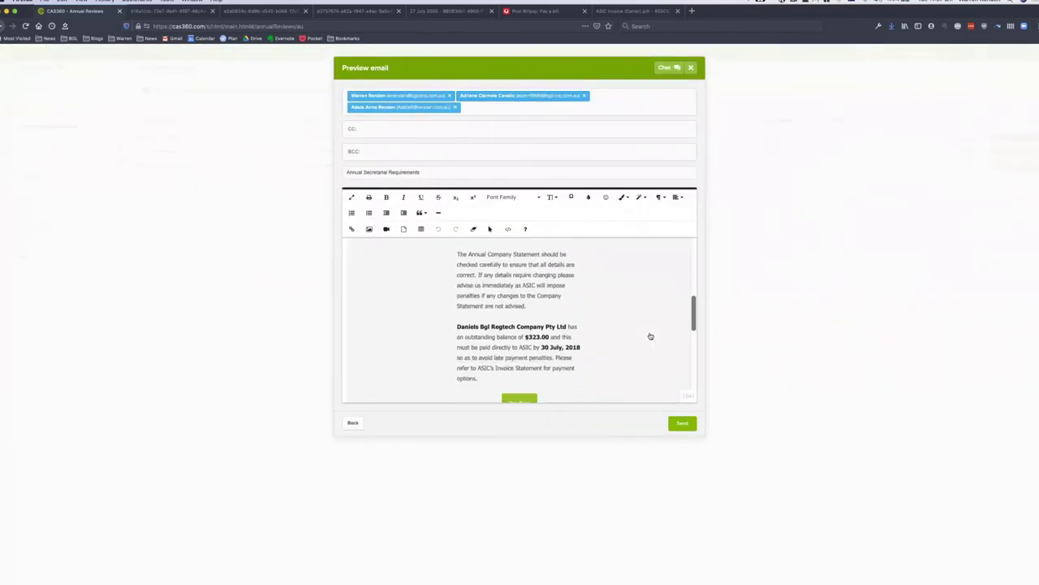
{"action": "scroll", "coordinate": [650, 335], "scroll_direction": "down", "scroll_amount": 5}
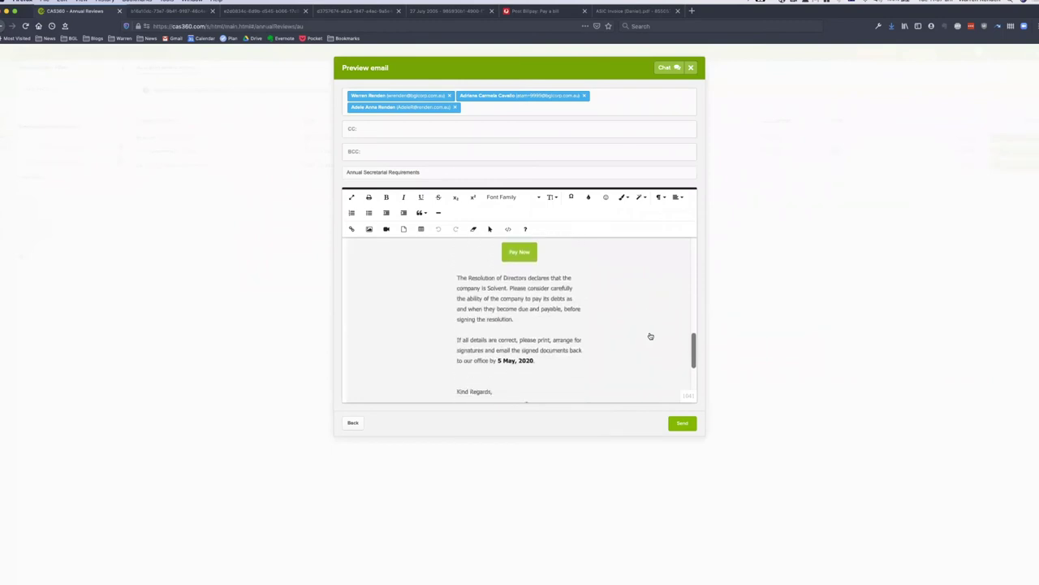
{"action": "left_click", "coordinate": [682, 422]}
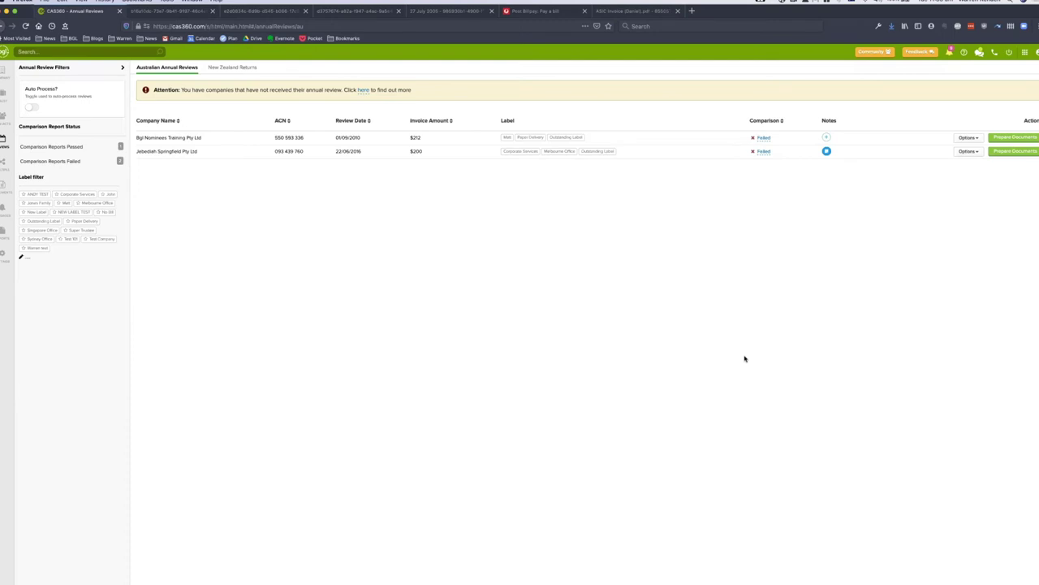
- Switch to PowerPoint to show the Trustworthy slide, and return to CAS 360 in Firefox
{"action": "key", "text": "super+Tab"}
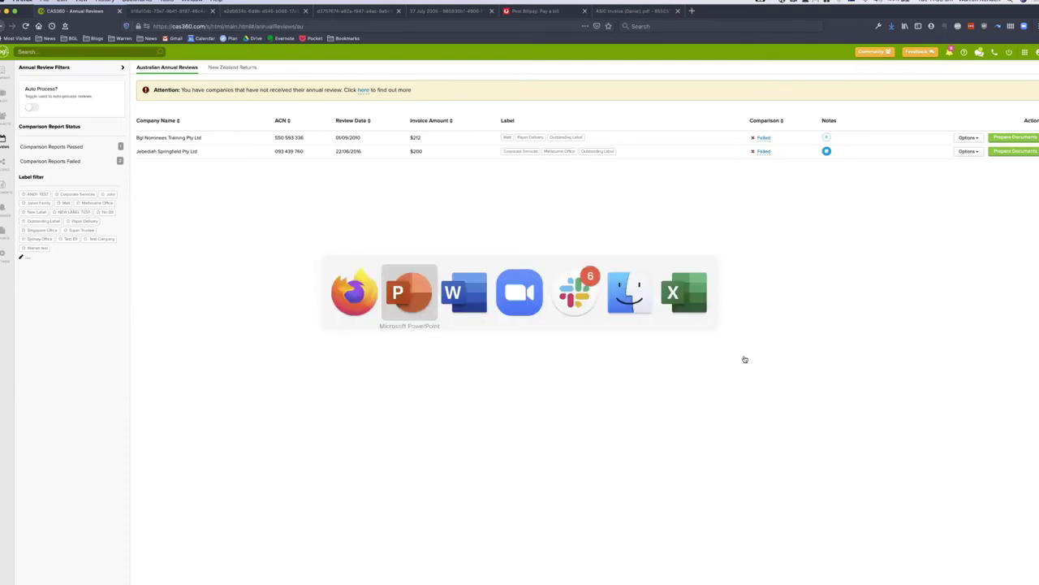
{"action": "key", "text": "Right"}
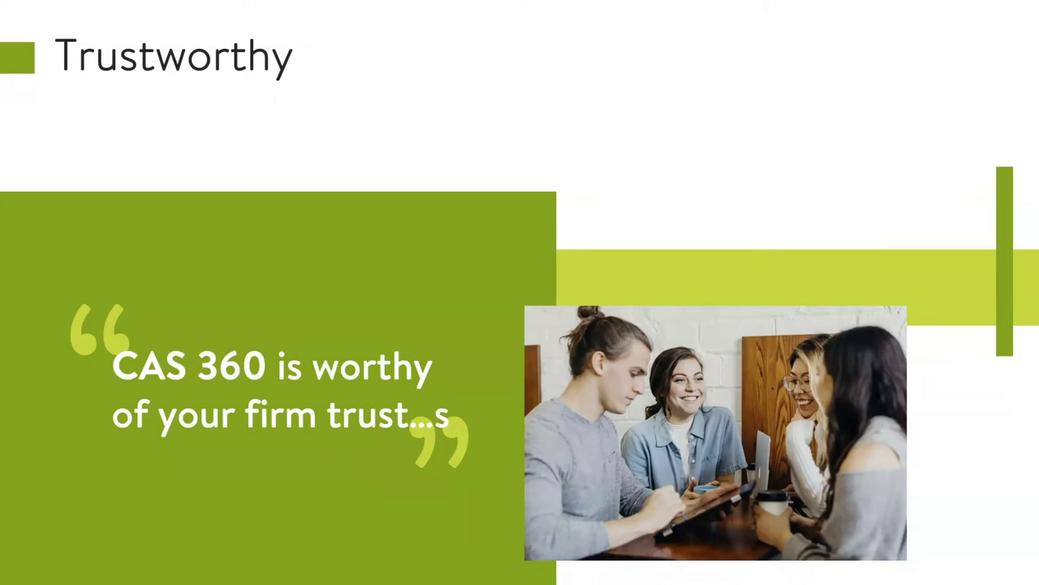
{"action": "key", "text": "super+Tab"}
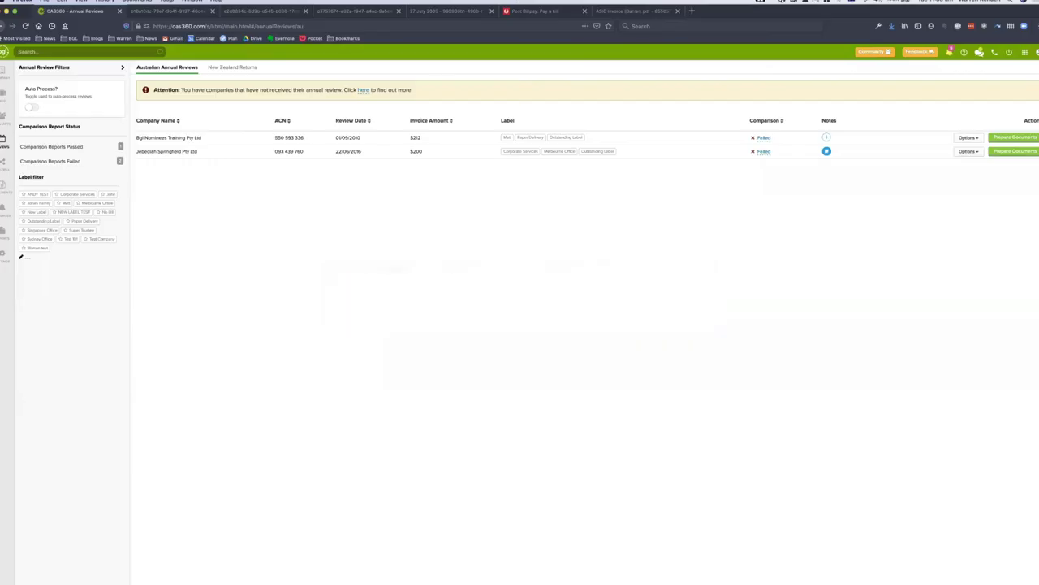
- Open the first family unit trust from the trust list and review its details, unitholders and available unit transaction types
{"action": "left_click", "coordinate": [3, 71]}
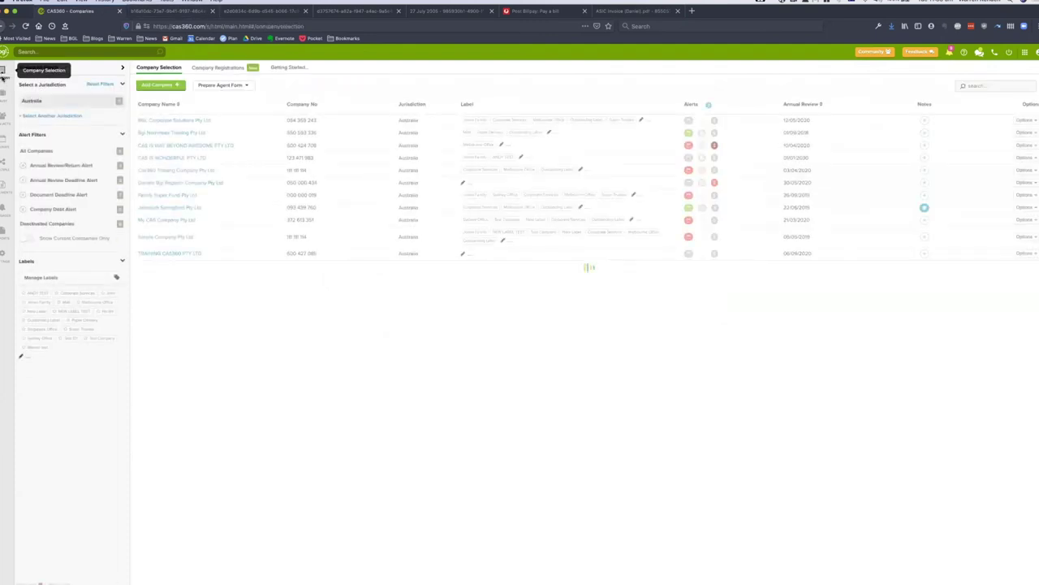
{"action": "left_click", "coordinate": [3, 95]}
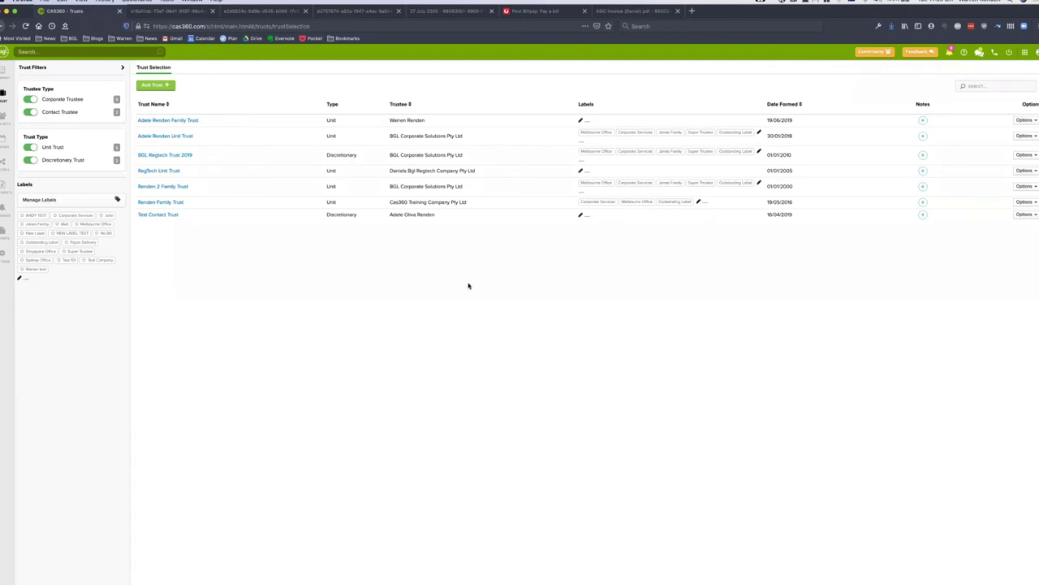
{"action": "left_click", "coordinate": [173, 122]}
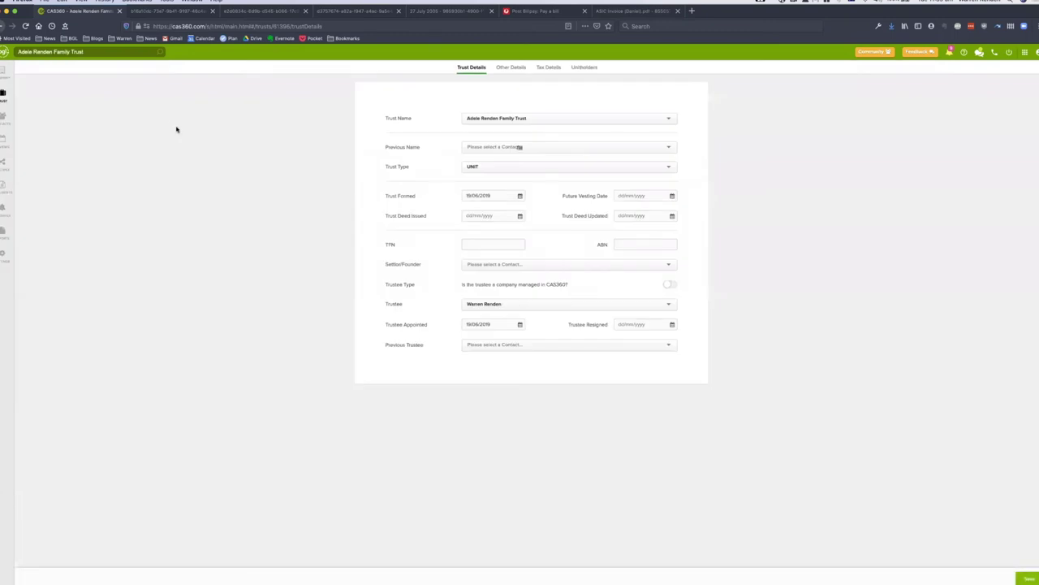
{"action": "left_click", "coordinate": [584, 69]}
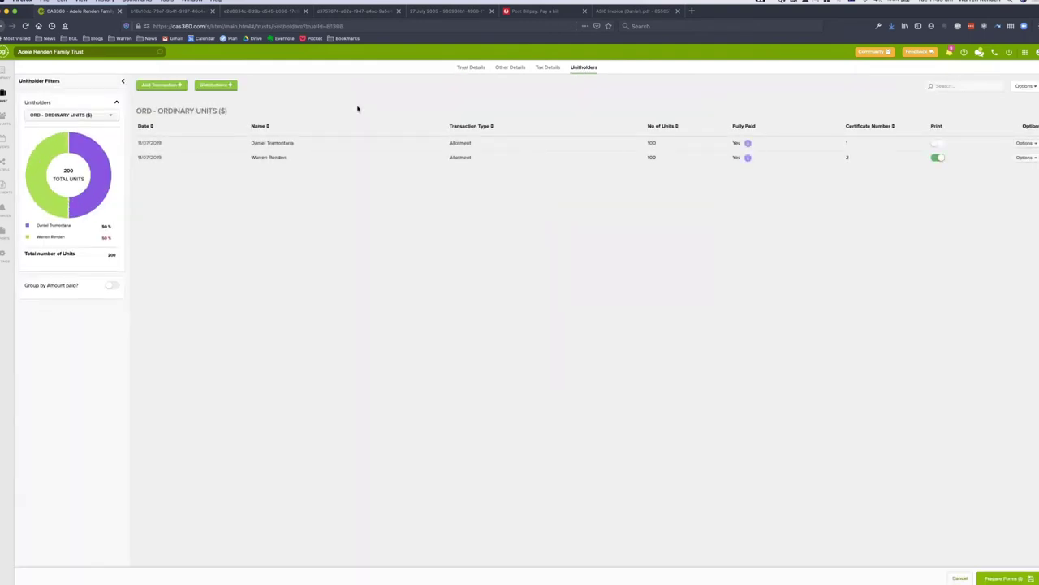
{"action": "left_click", "coordinate": [171, 86]}
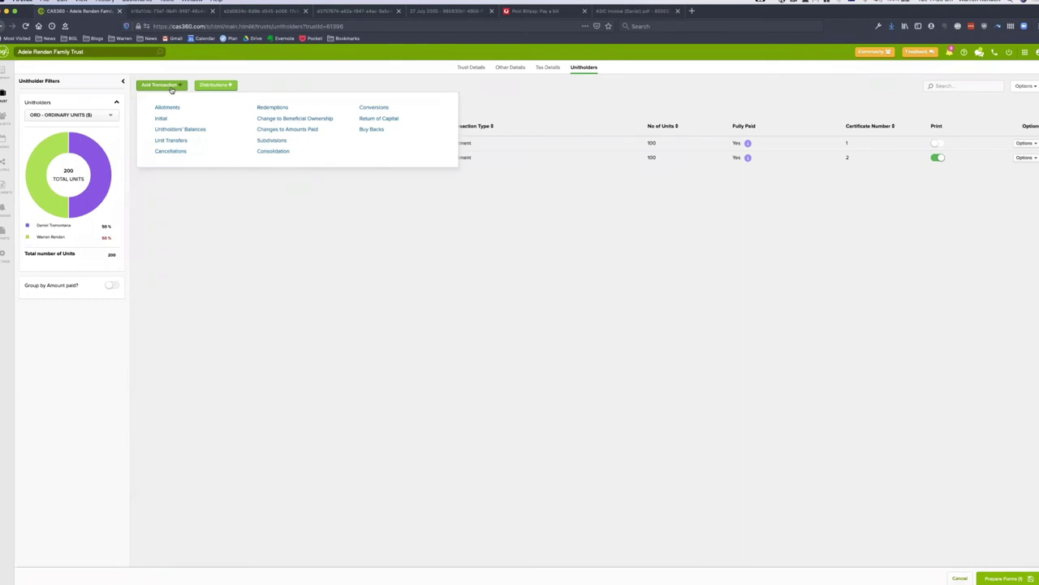
{"action": "left_click", "coordinate": [536, 130]}
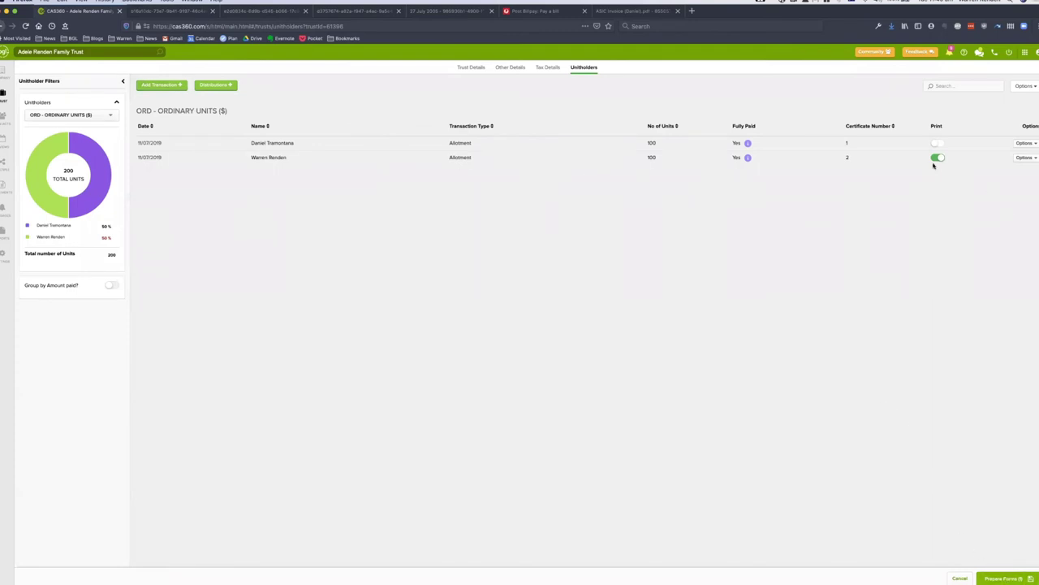
- Review the documents offered for the flagged unit allotment, cancel document production, and check the unit trust's distribution options
{"action": "left_click", "coordinate": [1015, 578]}
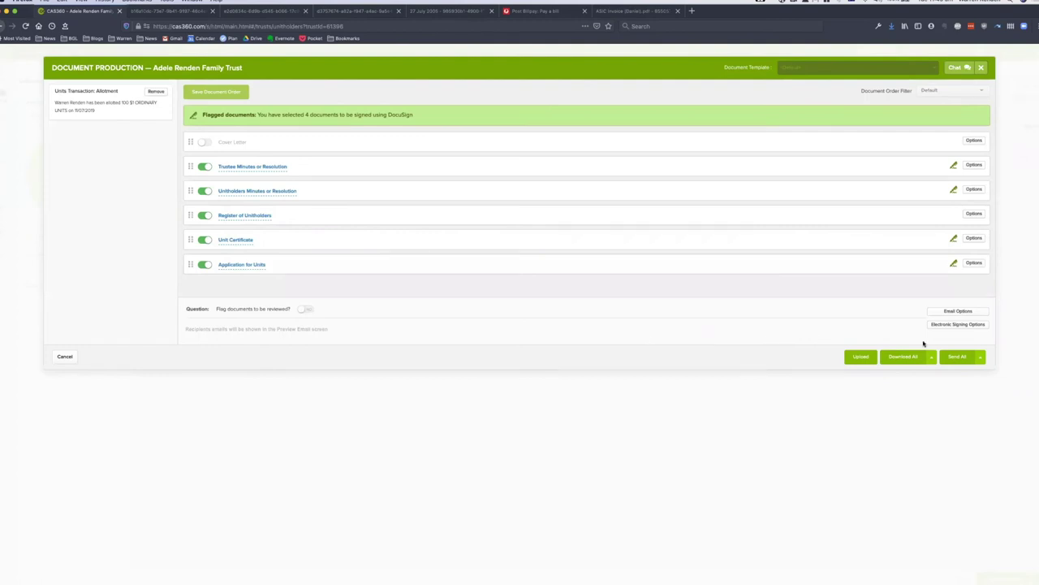
{"action": "left_click", "coordinate": [67, 357]}
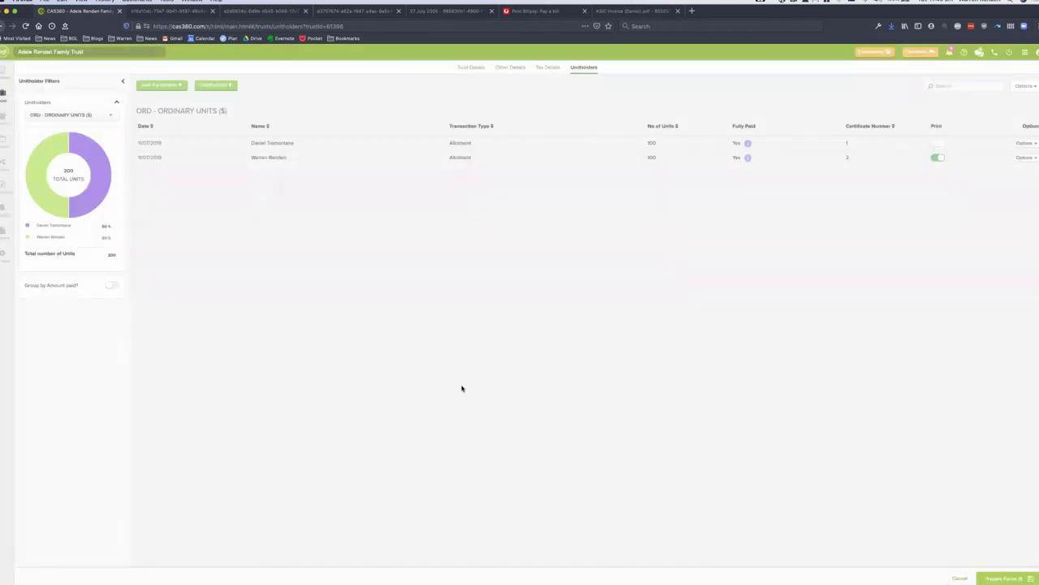
{"action": "left_click", "coordinate": [229, 87]}
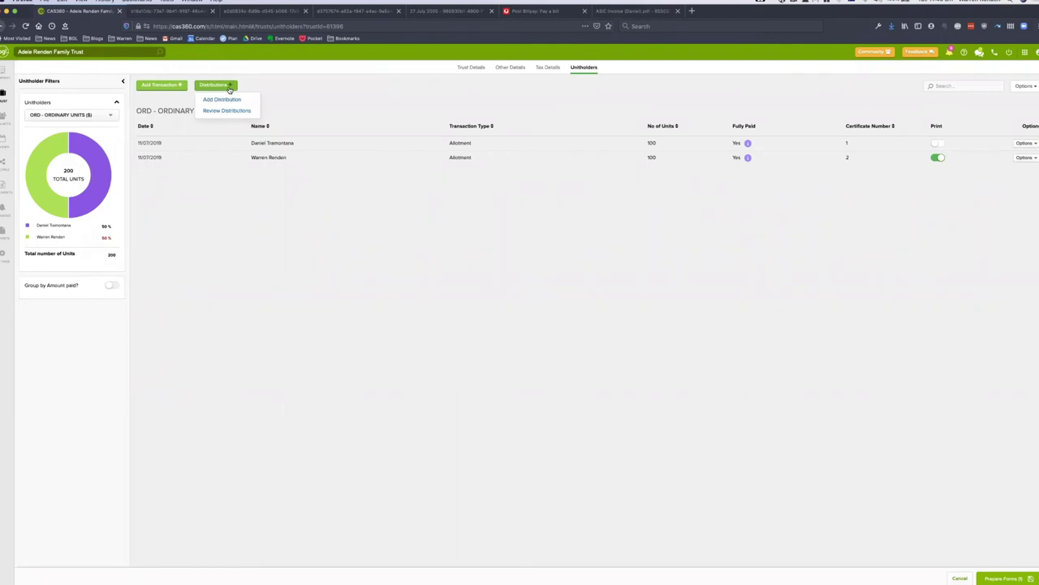
{"action": "left_click", "coordinate": [314, 192]}
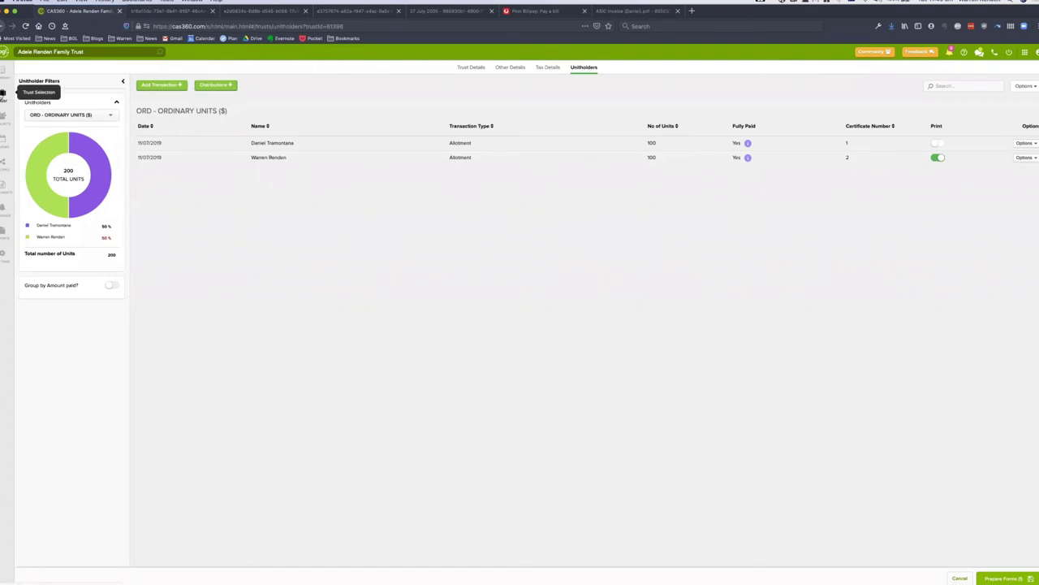
- Open the discretionary BGL Regtech Trust 2019 from the trust list and review its trust details and beneficiaries
{"action": "left_click", "coordinate": [4, 92]}
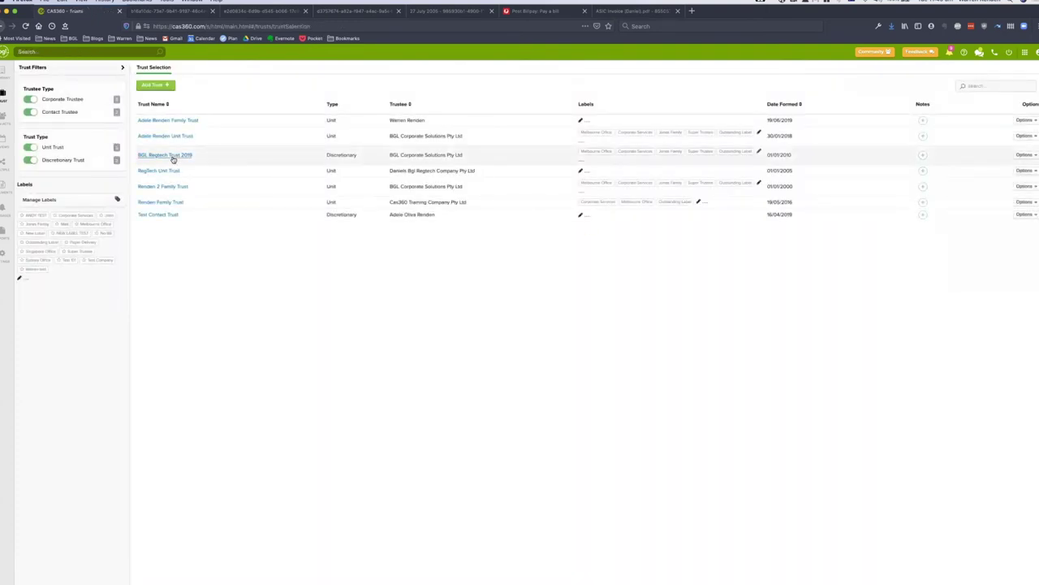
{"action": "left_click", "coordinate": [172, 156]}
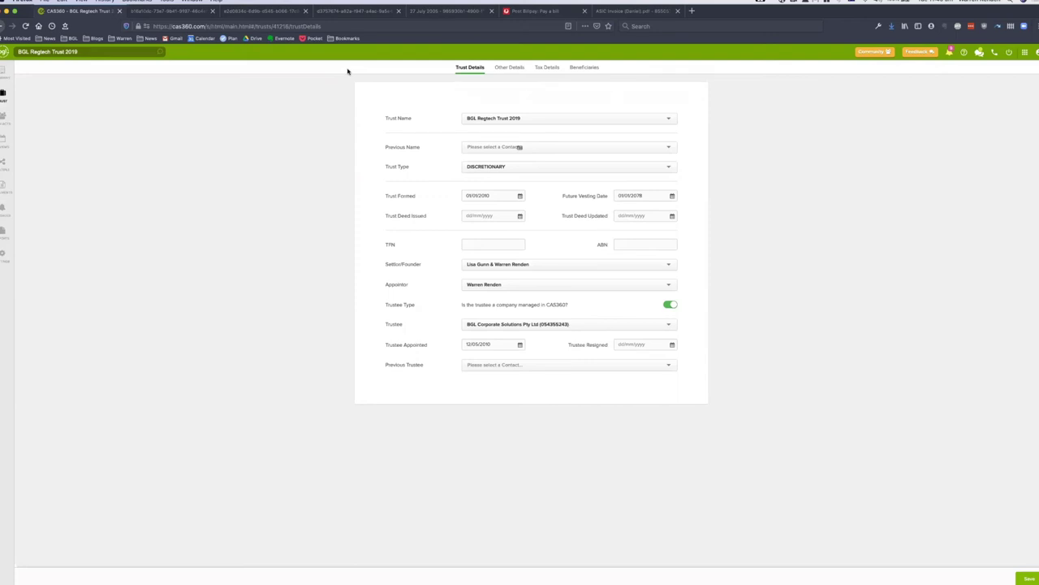
{"action": "left_click", "coordinate": [584, 67]}
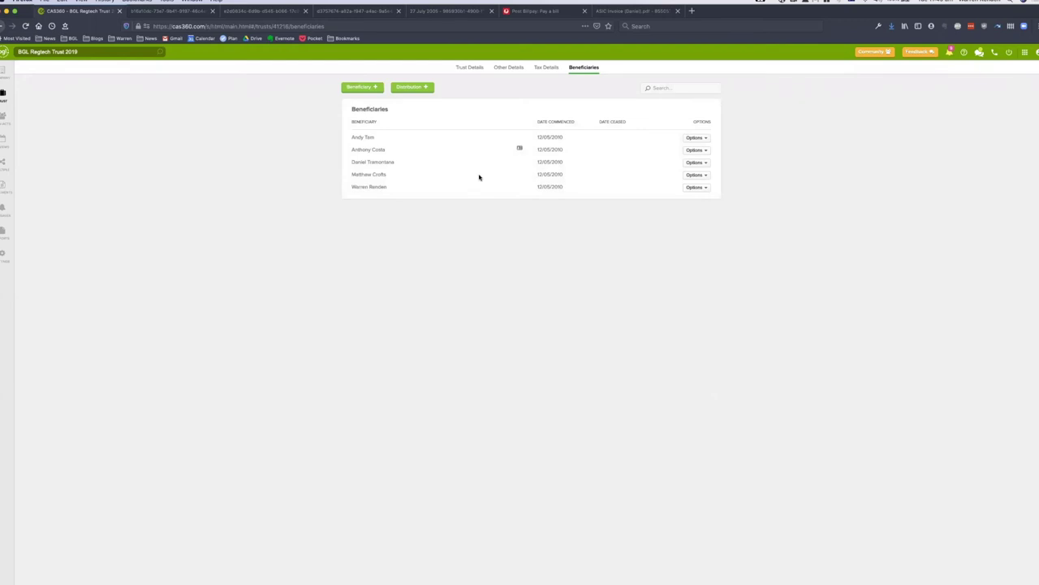
- Start a new discretionary distribution for the trust and set its distribution type to Free Text
{"action": "left_click", "coordinate": [427, 89]}
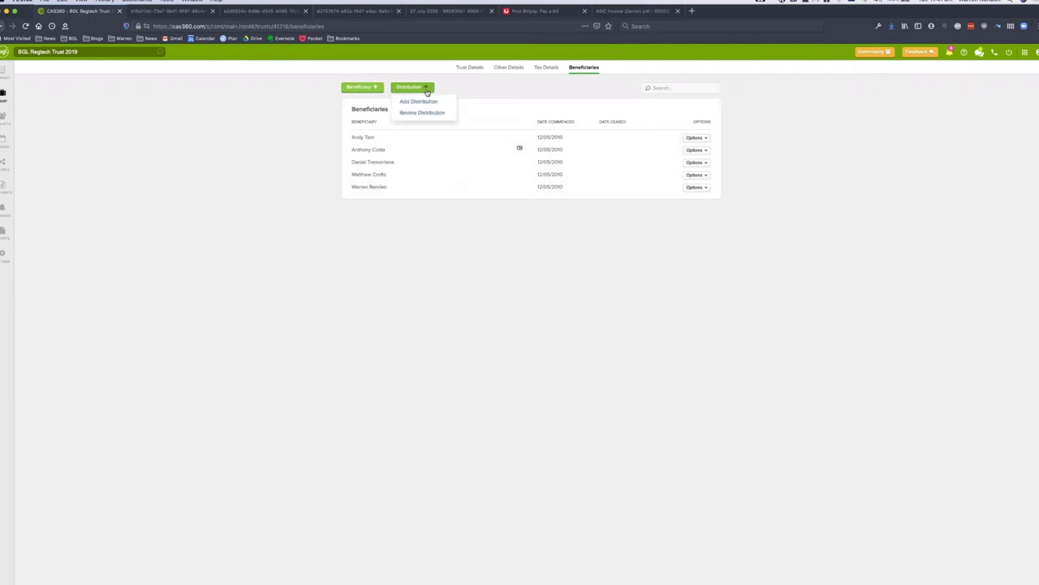
{"action": "left_click", "coordinate": [429, 102]}
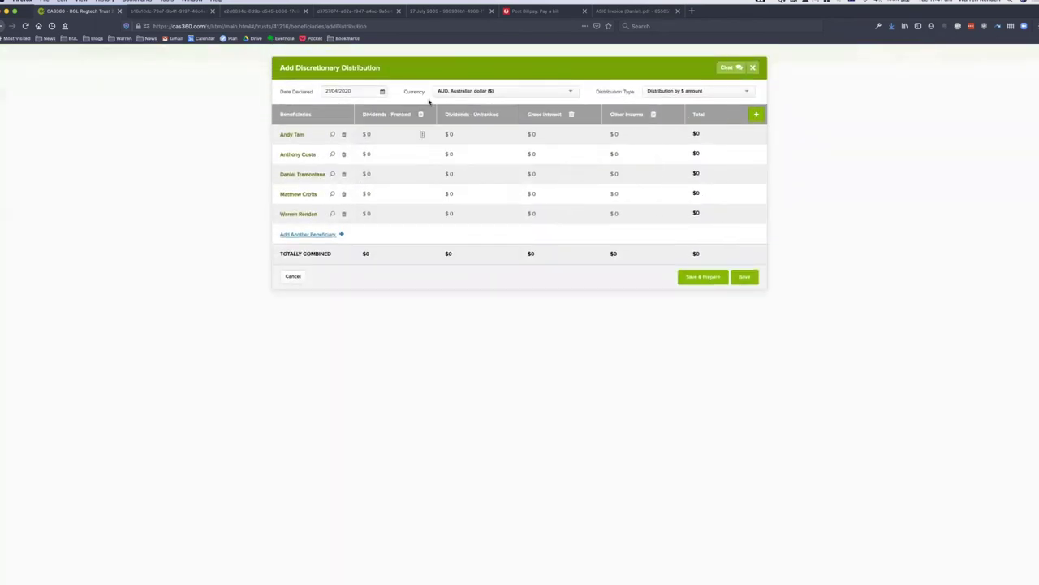
{"action": "left_click", "coordinate": [735, 92]}
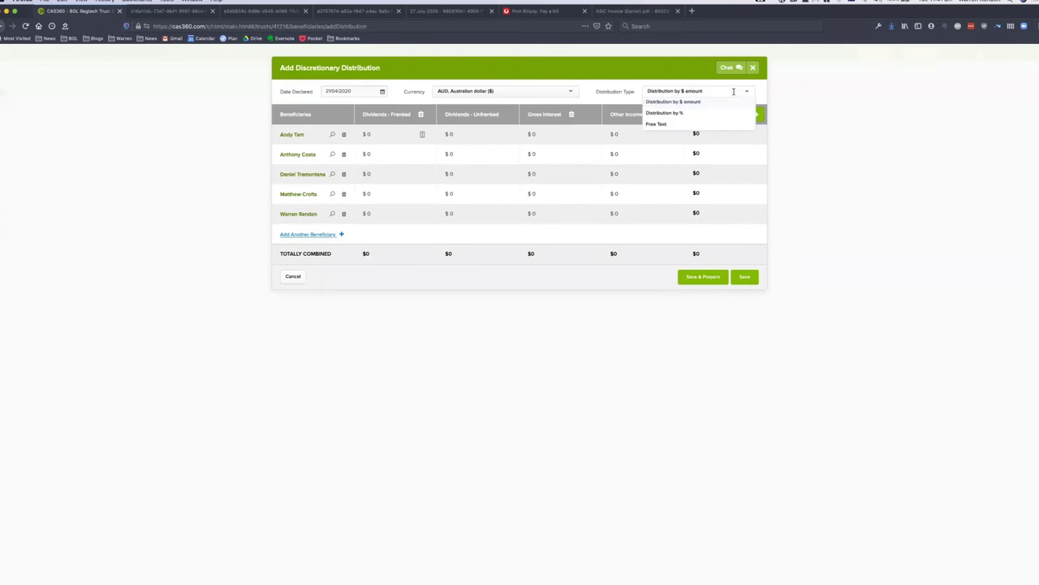
{"action": "left_click", "coordinate": [700, 124]}
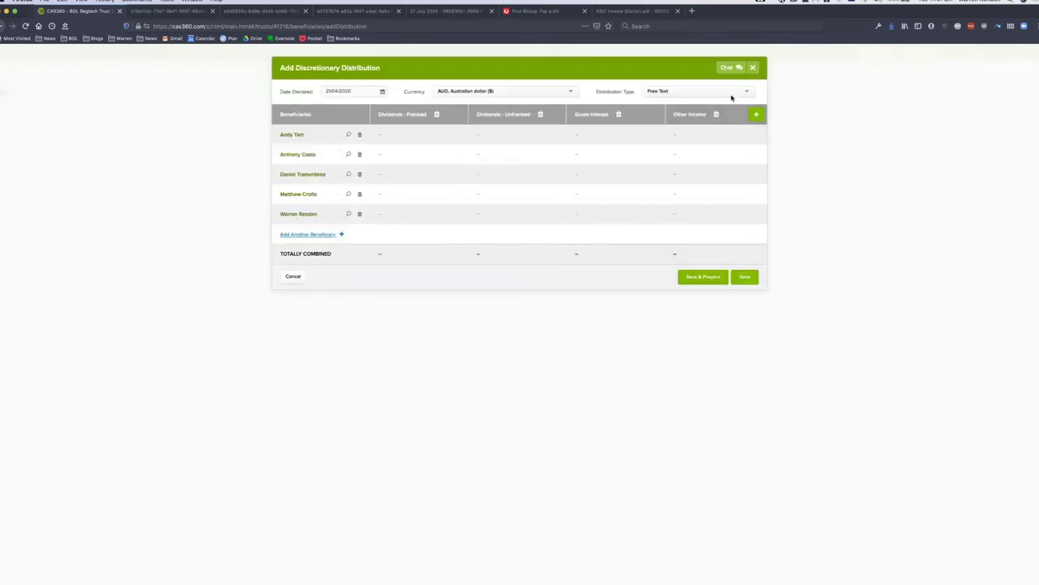
- Enter "First $10,000" for the first beneficiary and "Balance" for the third under Dividends - Franked
{"action": "left_click", "coordinate": [382, 132]}
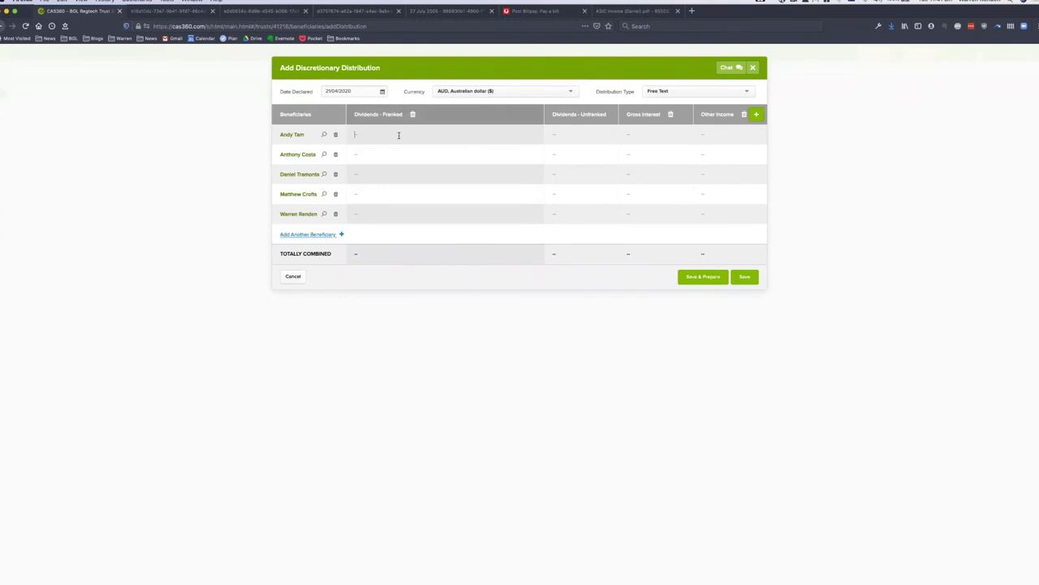
{"action": "type", "text": "First $10,000"}
{"action": "left_click", "coordinate": [378, 171]}
{"action": "type", "text": "Balance"}
{"action": "key", "text": "BackSpace"}
{"action": "key", "text": "BackSpace"}
{"action": "type", "text": "alancew"}
{"action": "key", "text": "BackSpace"}
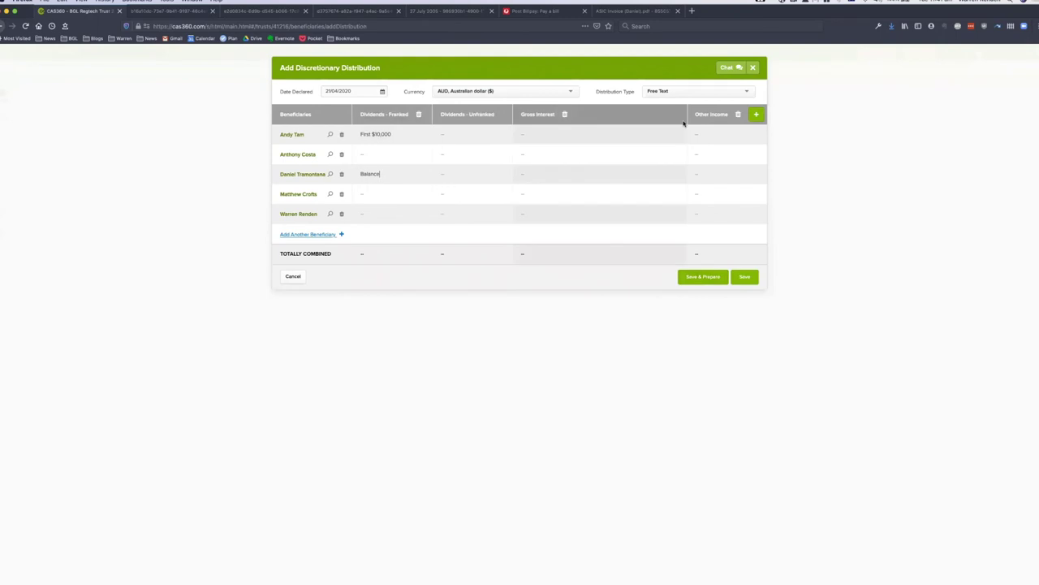
- Examine the additional income types that can be added to the distribution, and cancel the distribution without saving
{"action": "left_click", "coordinate": [756, 115]}
{"action": "scroll", "coordinate": [744, 160], "scroll_direction": "down", "scroll_amount": 3}
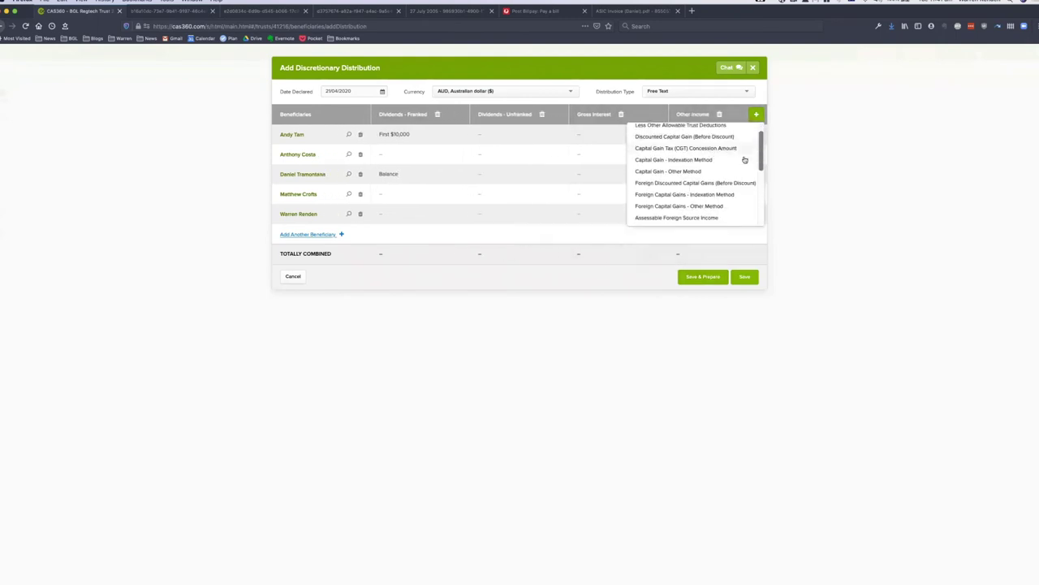
{"action": "scroll", "coordinate": [744, 160], "scroll_direction": "down", "scroll_amount": 5}
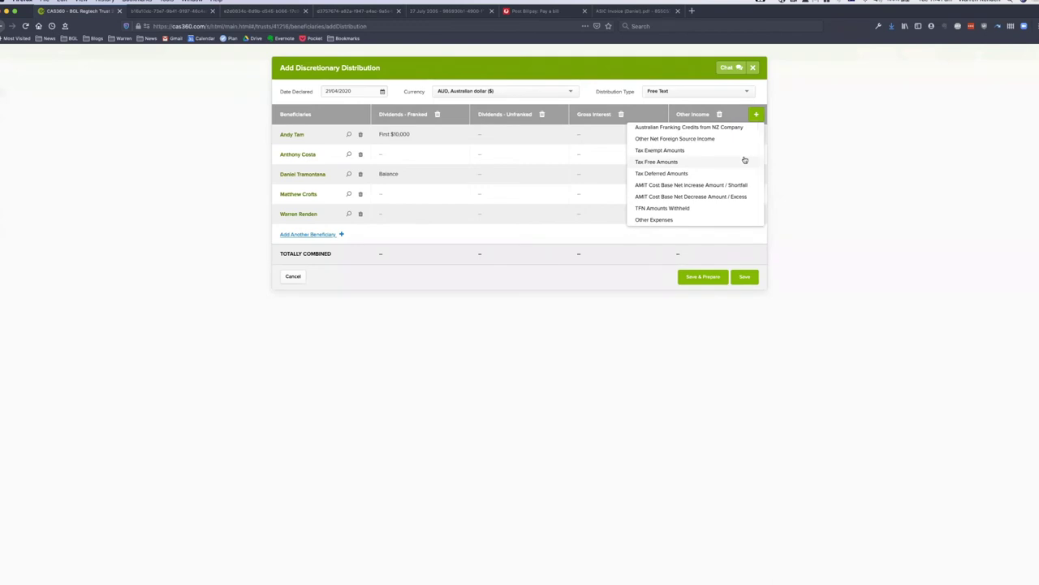
{"action": "scroll", "coordinate": [744, 160], "scroll_direction": "up", "scroll_amount": 10}
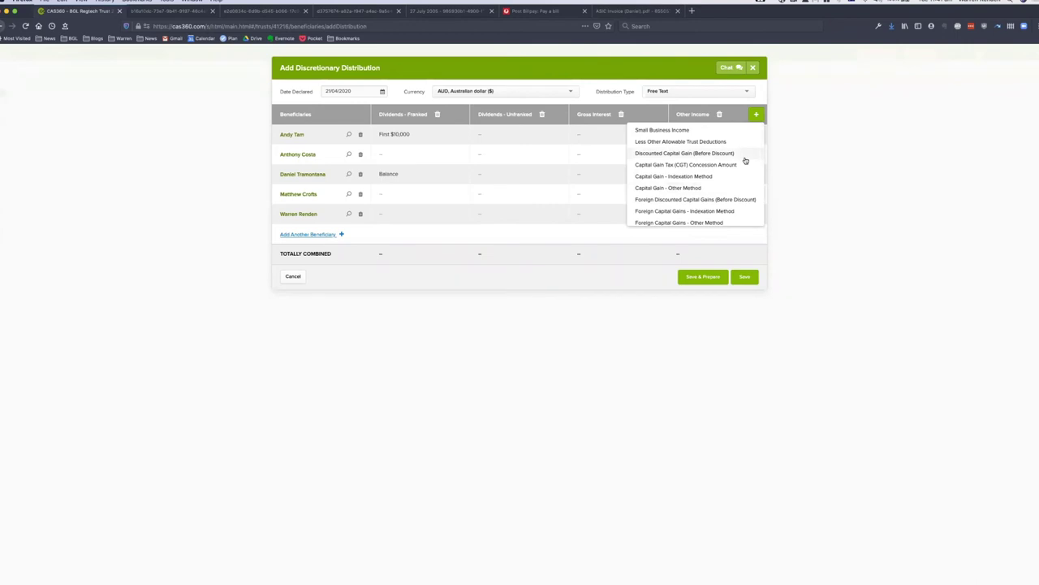
{"action": "left_click", "coordinate": [286, 277]}
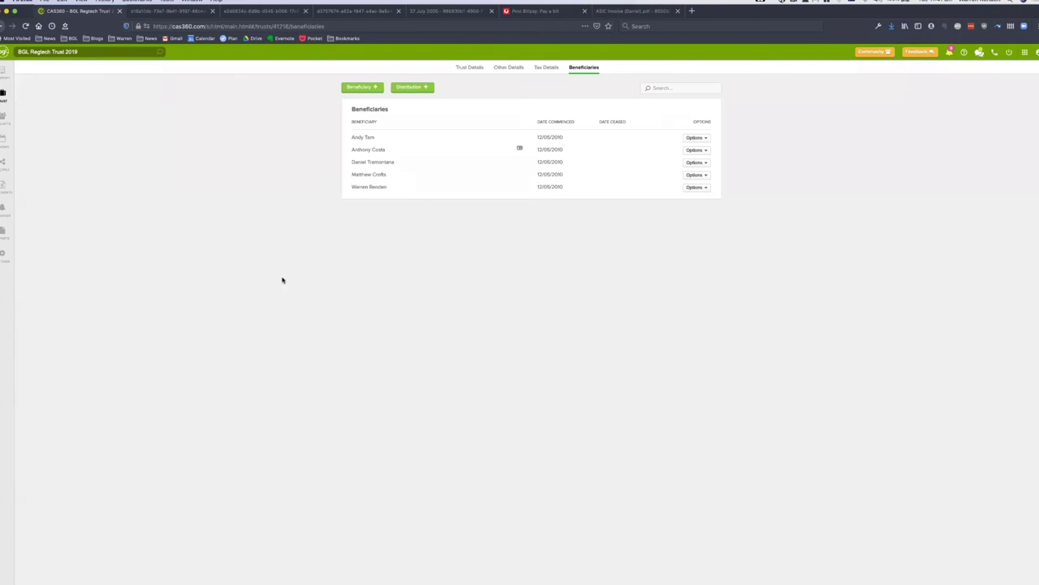
- Switch to PowerPoint and advance from the Trustworthy slide to the slide on companies and trusts
{"action": "key", "text": "super+Tab"}
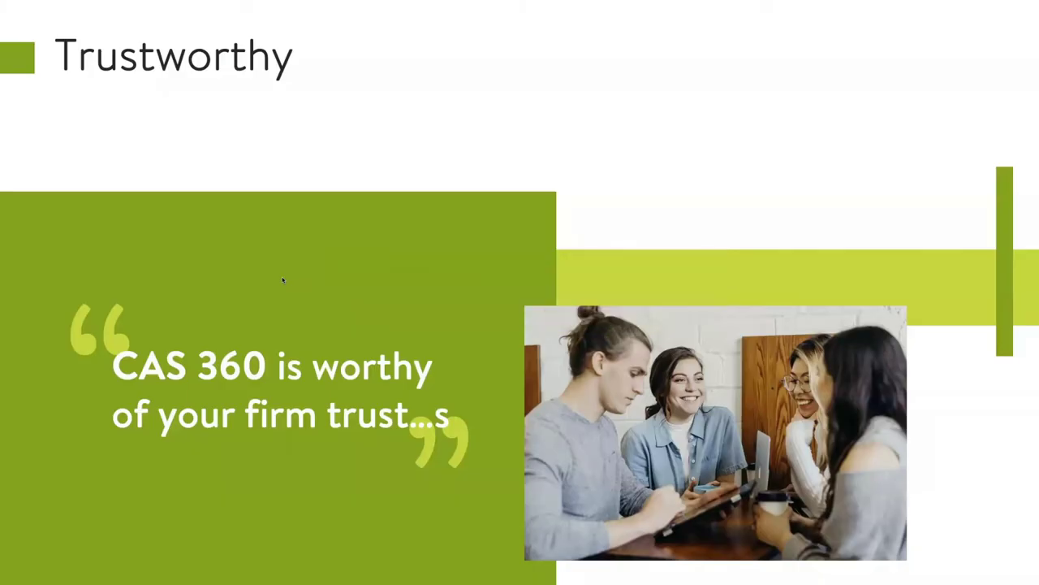
{"action": "key", "text": "Right"}
{"action": "key", "text": "Right"}
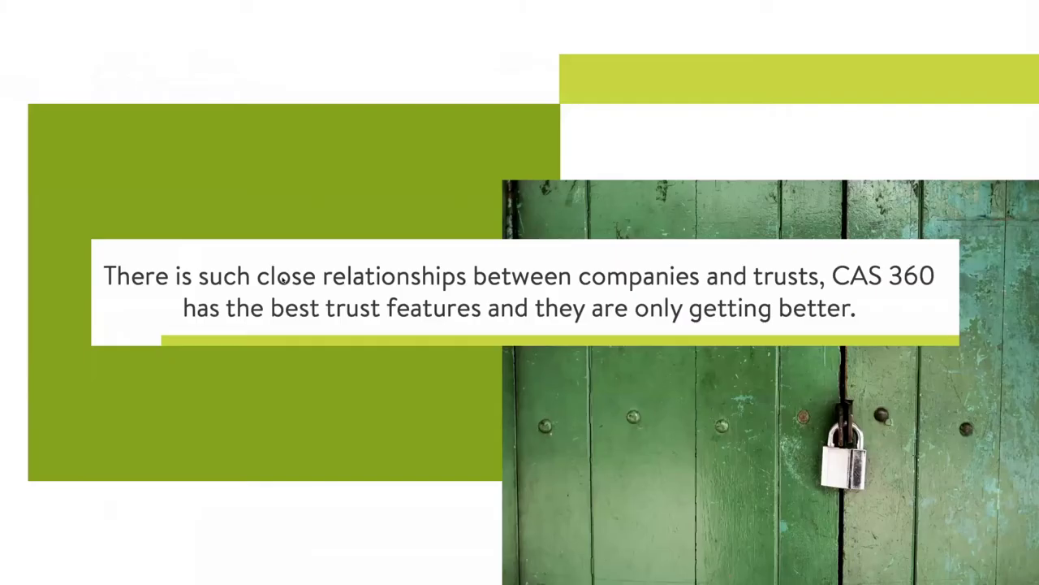
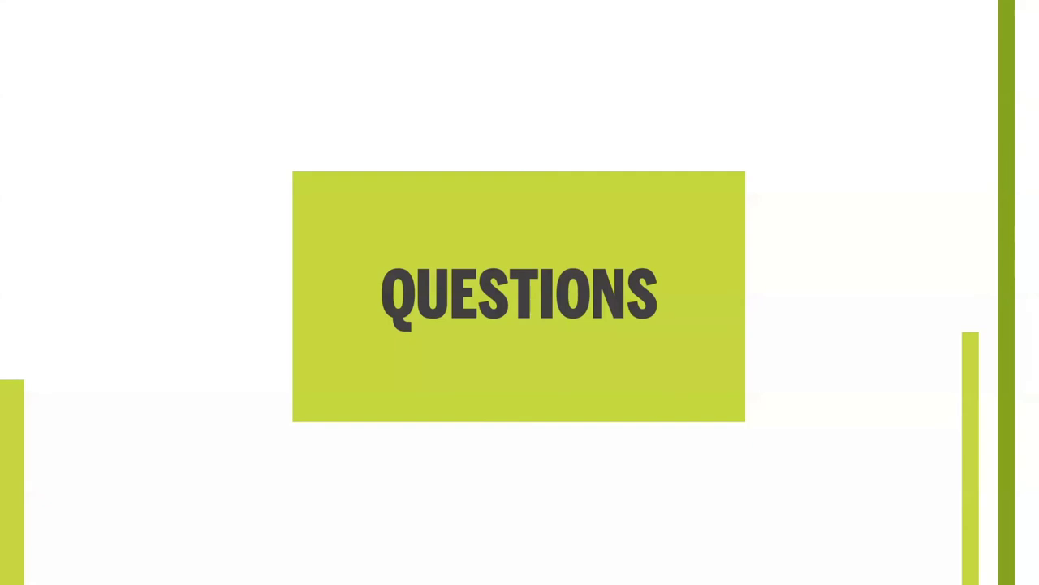
- Return to CAS 360 in Firefox and open the global documents list
{"action": "key", "text": "super+Tab"}
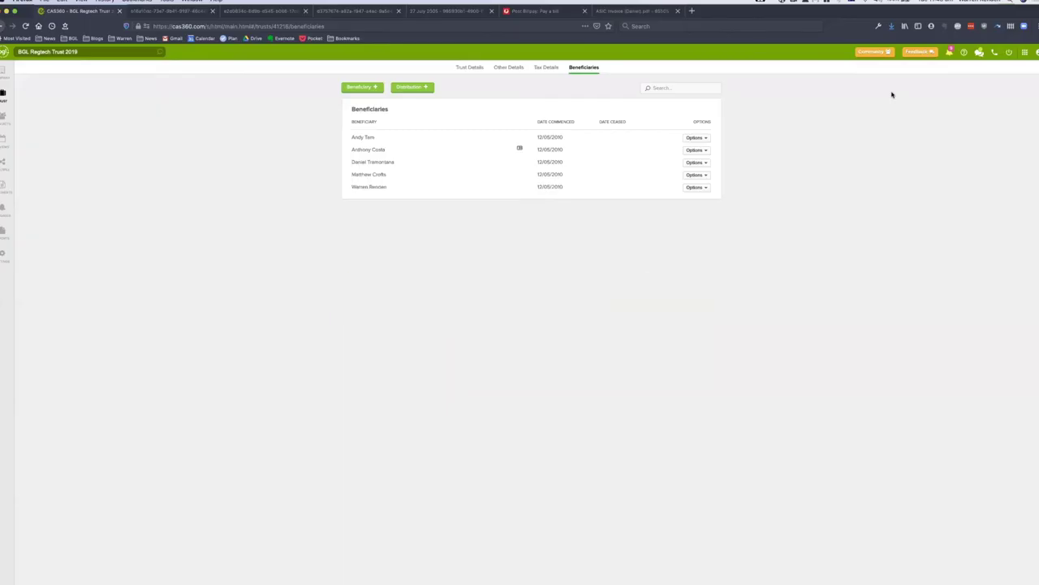
{"action": "left_click", "coordinate": [4, 185]}
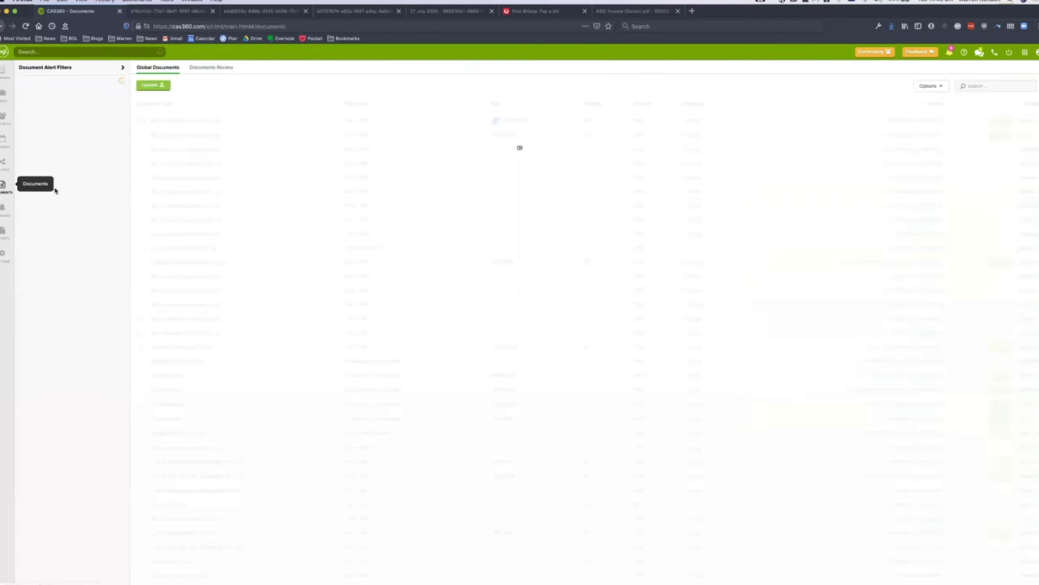
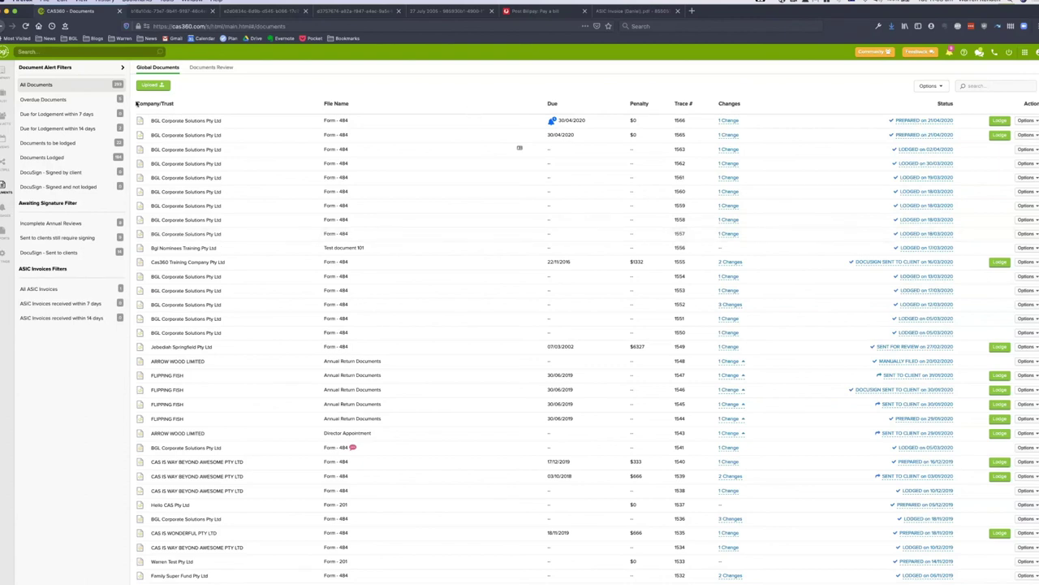
- Open the officers of CAS IS WONDERFUL PTY LTD, review the documents offered for the flagged officer changes, and cancel document production
{"action": "left_click", "coordinate": [6, 73]}
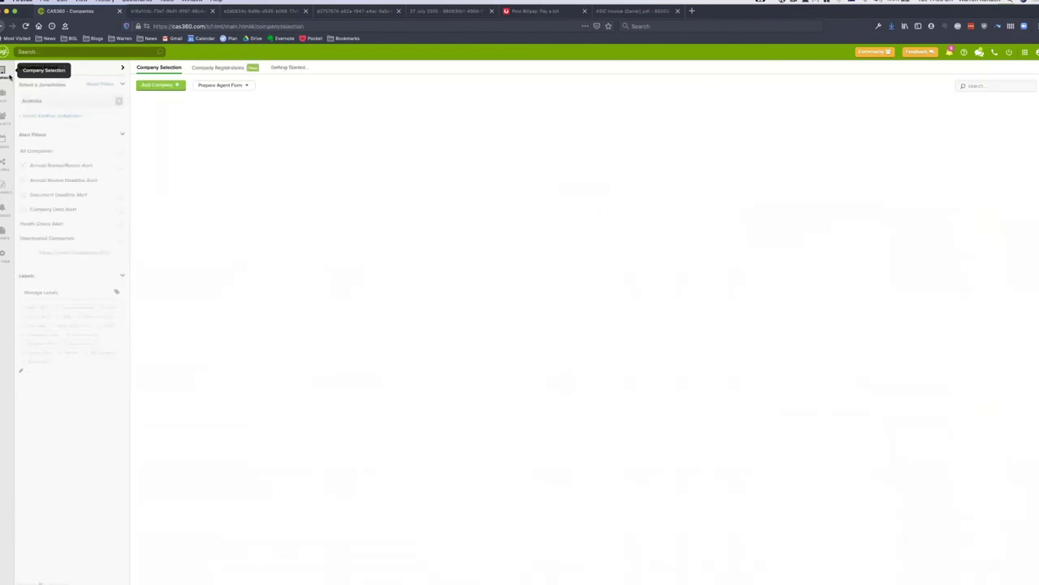
{"action": "left_click", "coordinate": [173, 159]}
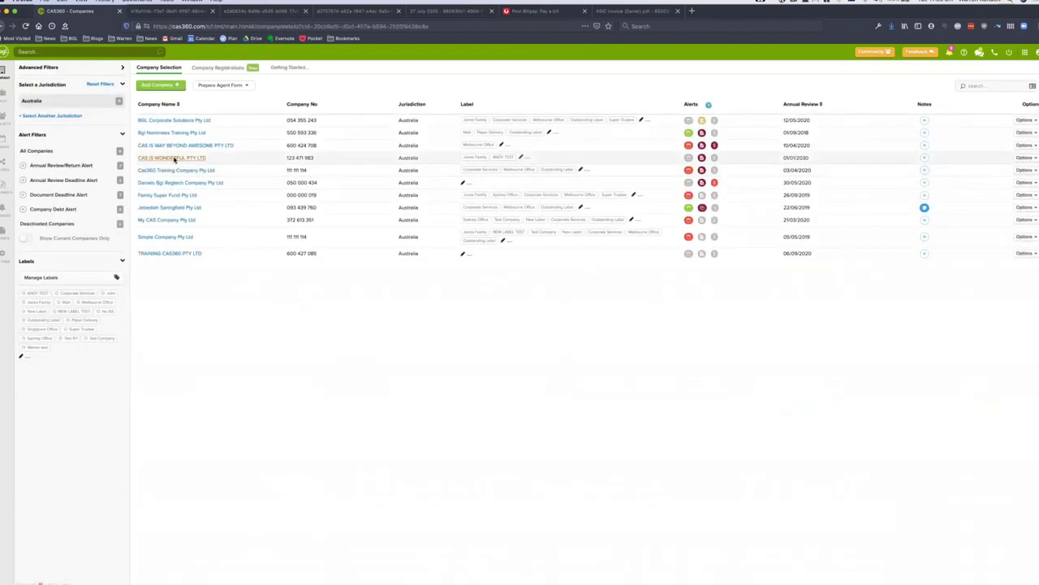
{"action": "left_click", "coordinate": [514, 69]}
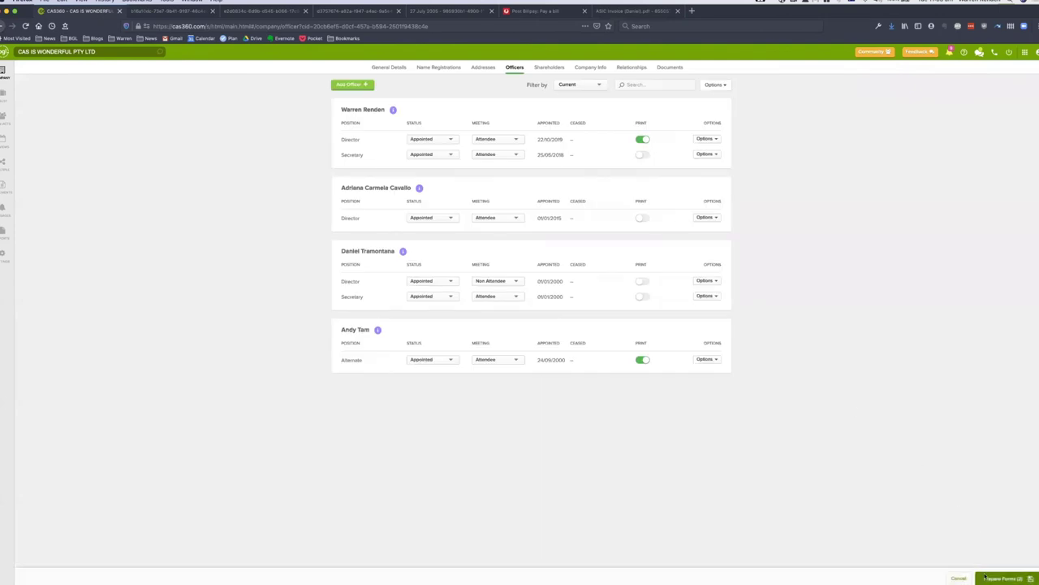
{"action": "left_click", "coordinate": [1001, 577]}
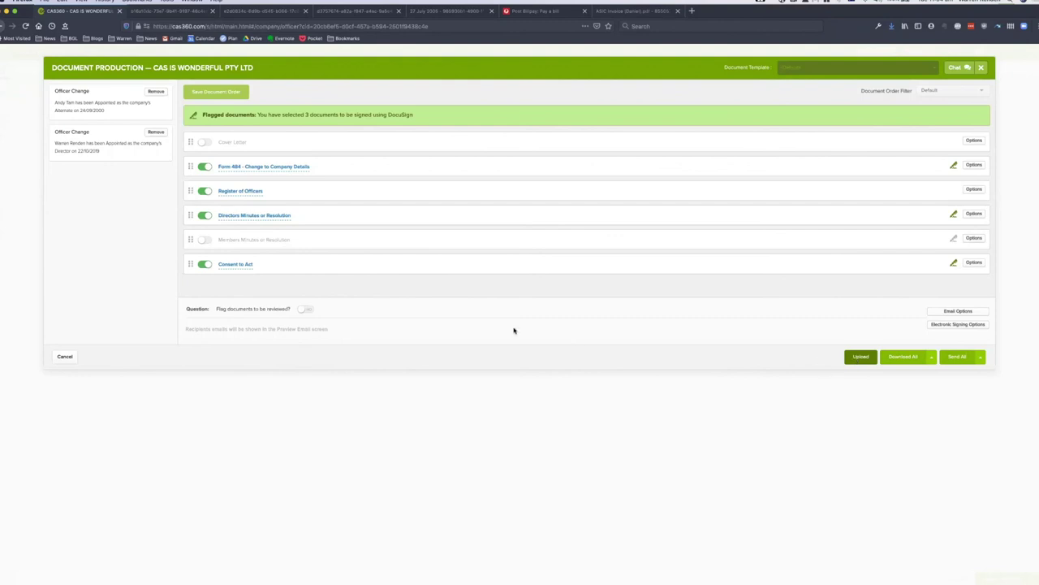
{"action": "left_click", "coordinate": [65, 357]}
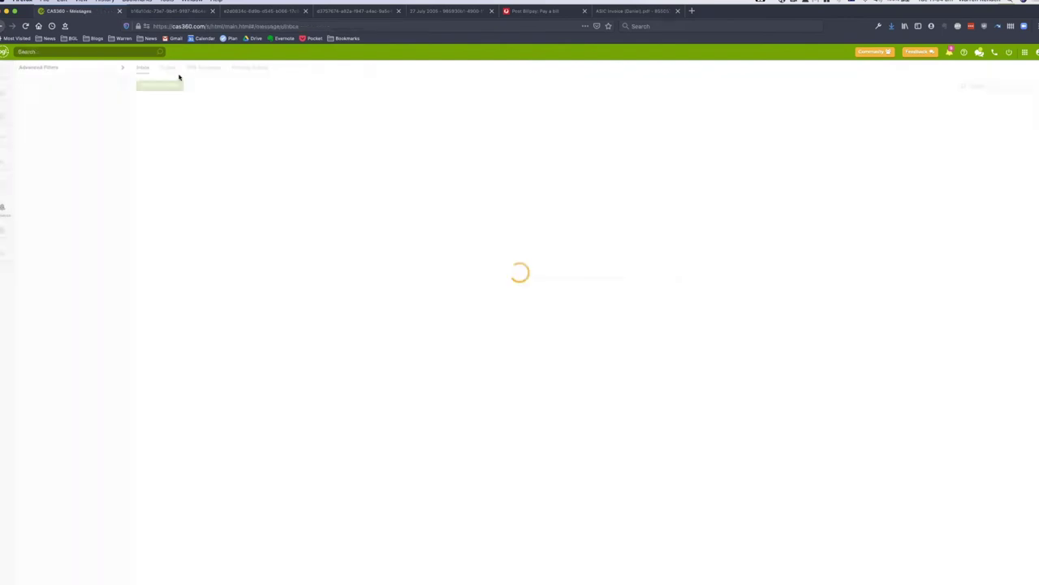
- Open the outbox of the messages area
{"action": "left_click", "coordinate": [168, 68]}
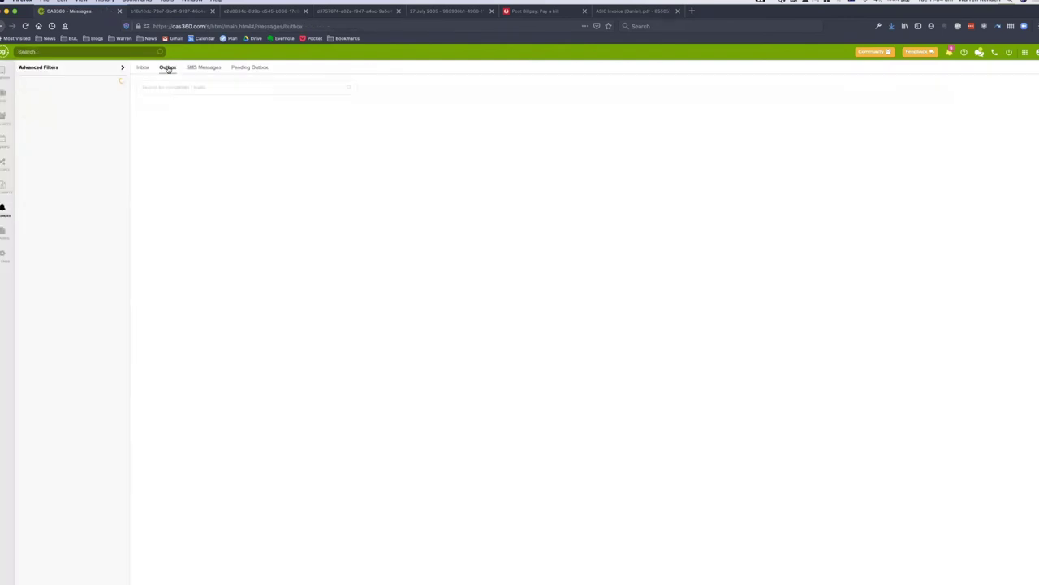